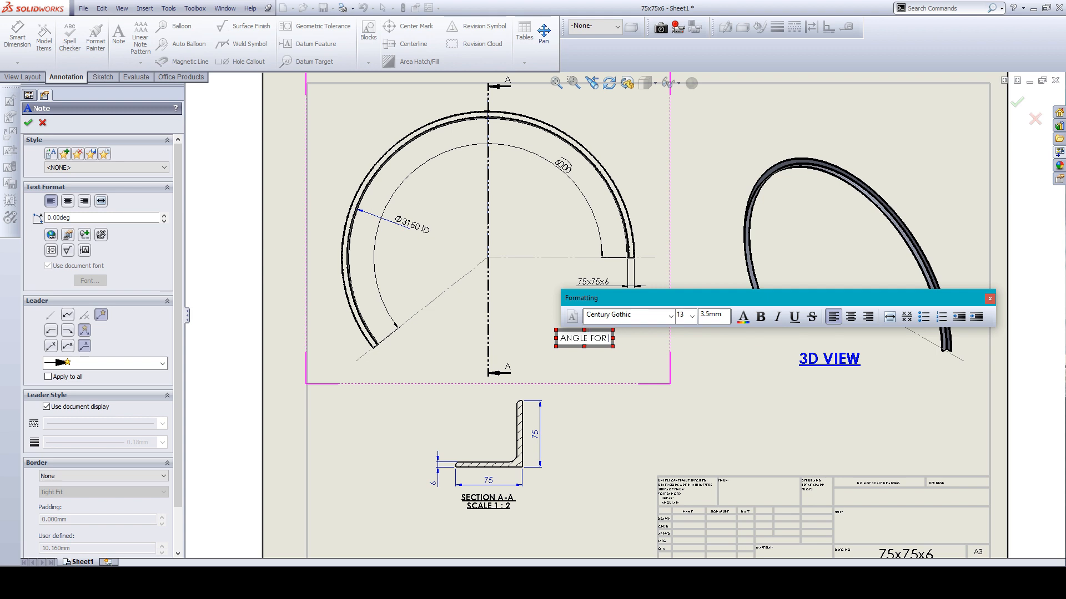
- Complete the drawing note beginning ANGLE FOR with the word ROLLING
{"action": "type", "text": "ROLLING"}
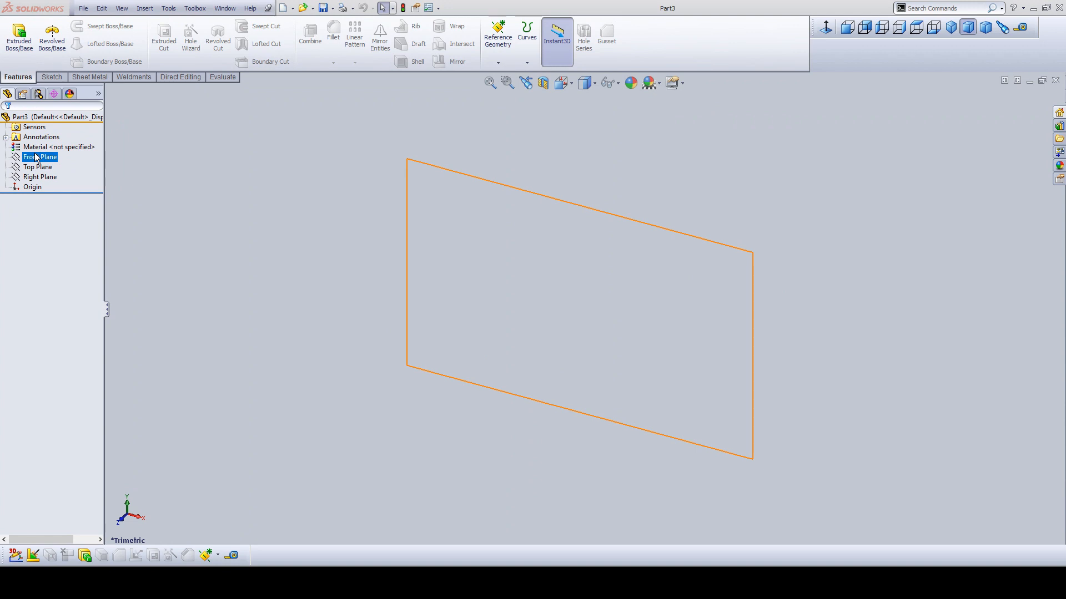
- Start a sketch on the Front Plane and draw a circle of about 68 mm radius centred on the origin
{"action": "right_click", "coordinate": [35, 157]}
{"action": "left_click", "coordinate": [43, 140]}
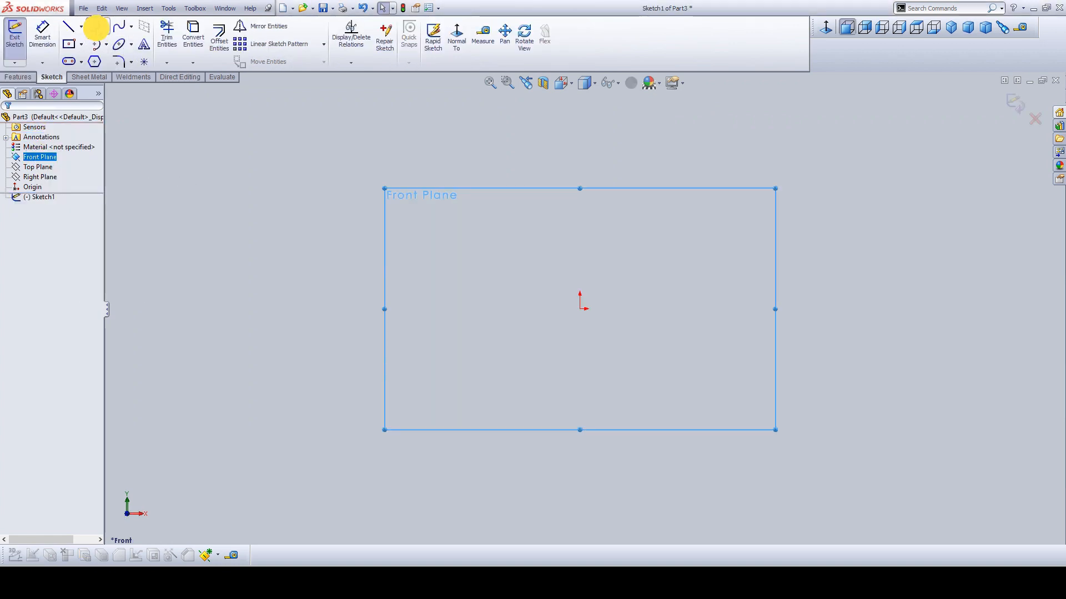
{"action": "left_click", "coordinate": [94, 26]}
{"action": "left_click", "coordinate": [580, 308]}
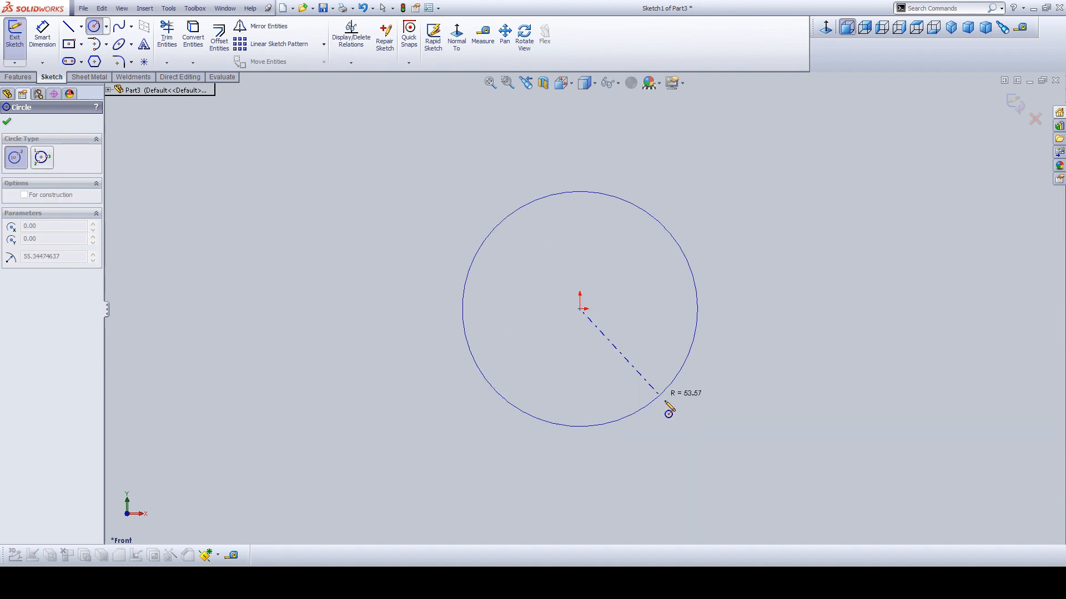
{"action": "left_click", "coordinate": [686, 416]}
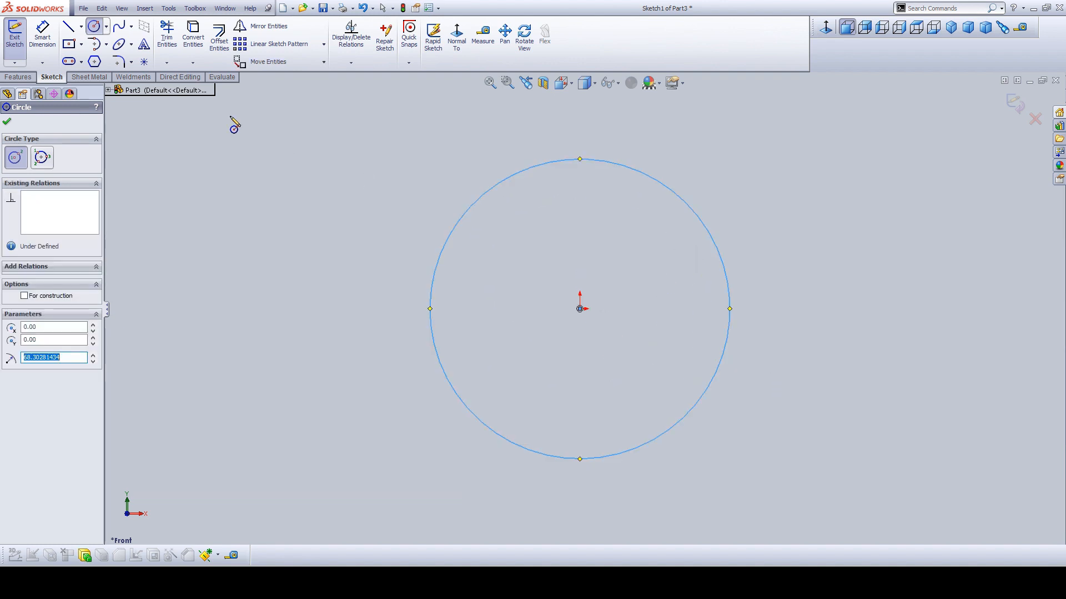
- Dimension the circle's diameter and set it to 3150 mm
{"action": "left_click", "coordinate": [42, 33]}
{"action": "left_click", "coordinate": [453, 240]}
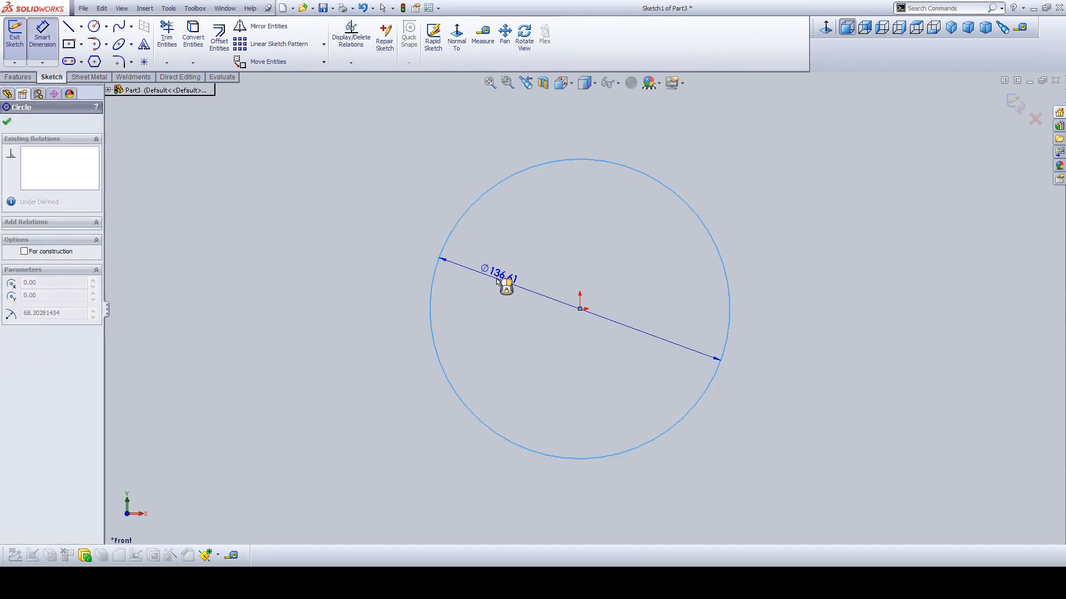
{"action": "left_click", "coordinate": [502, 282]}
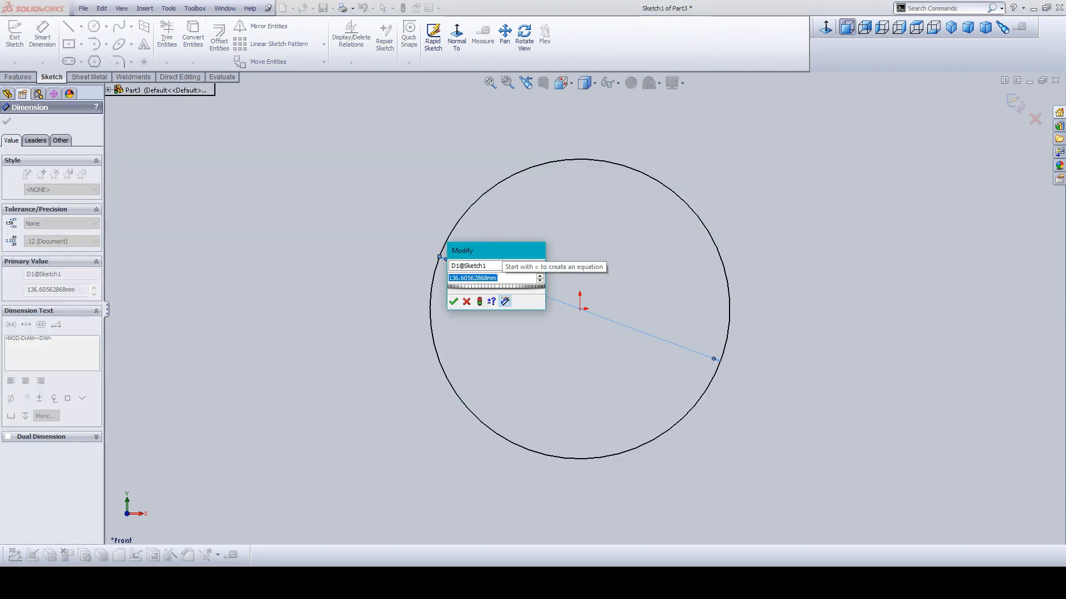
{"action": "type", "text": "3150"}
{"action": "key", "text": "Return"}
{"action": "middle_click", "coordinate": [447, 309]}
{"action": "middle_click", "coordinate": [448, 310]}
{"action": "left_click", "coordinate": [467, 325]}
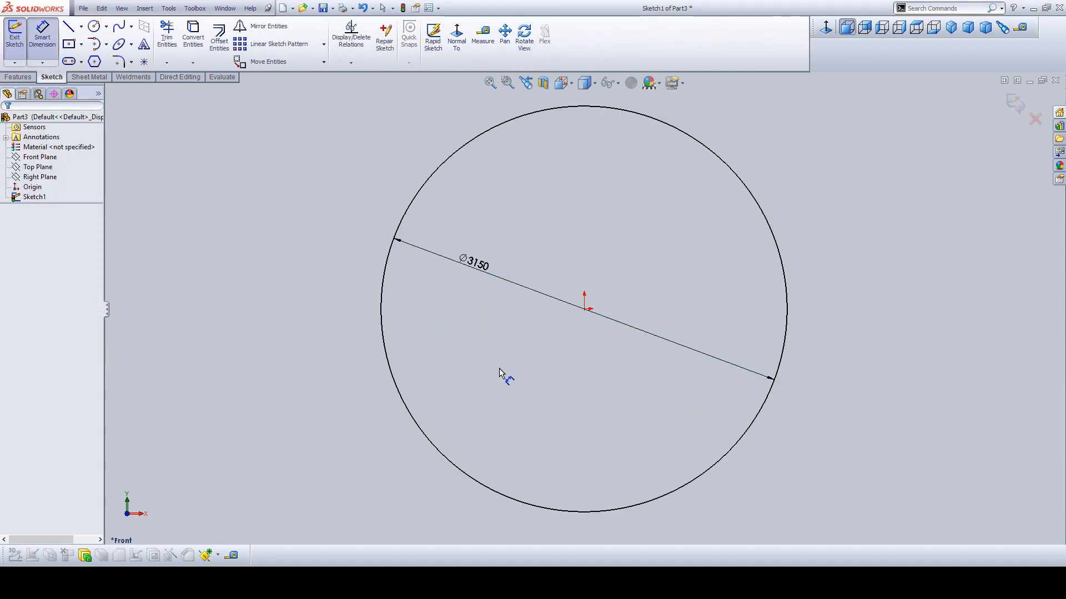
- Draw a horizontal centerline about 1891 mm long from the origin to the right, past the circle
{"action": "left_click", "coordinate": [82, 45]}
{"action": "mouse_move", "coordinate": [83, 28]}
{"action": "left_click", "coordinate": [85, 53]}
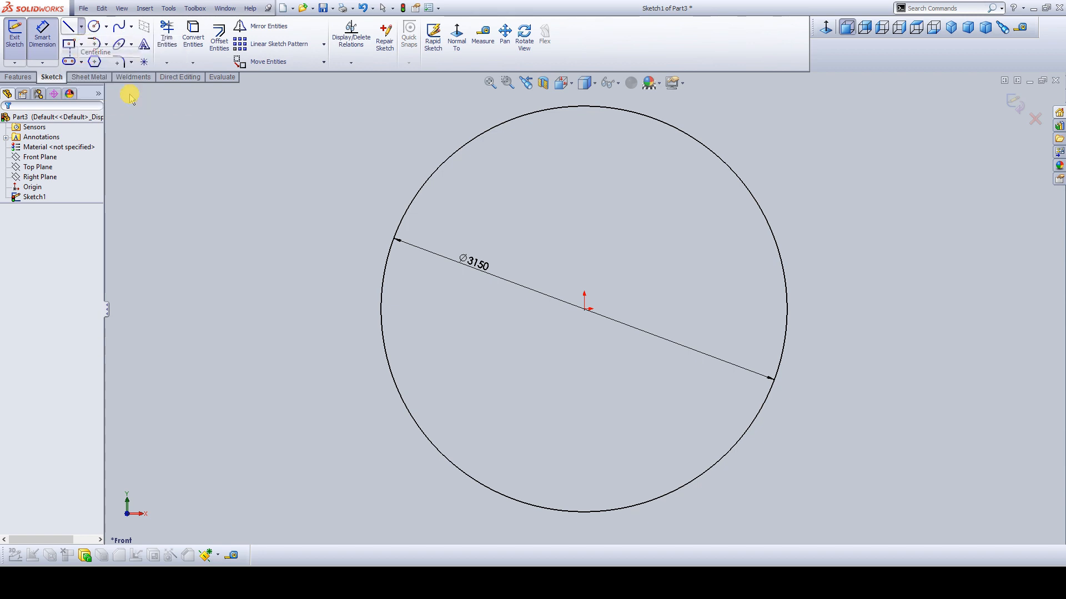
{"action": "left_click", "coordinate": [585, 309]}
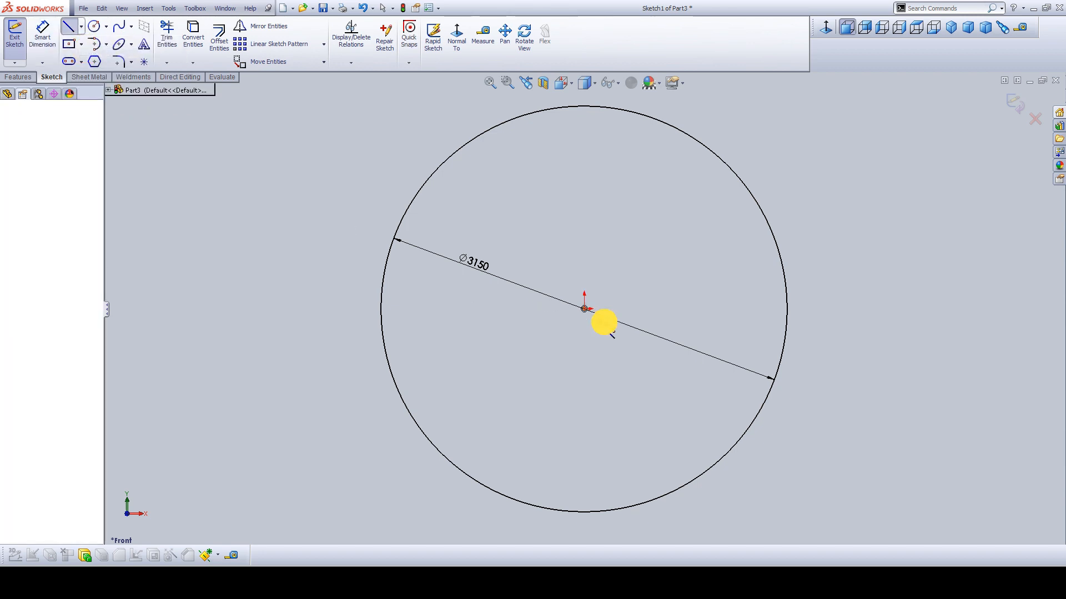
{"action": "left_click", "coordinate": [826, 310]}
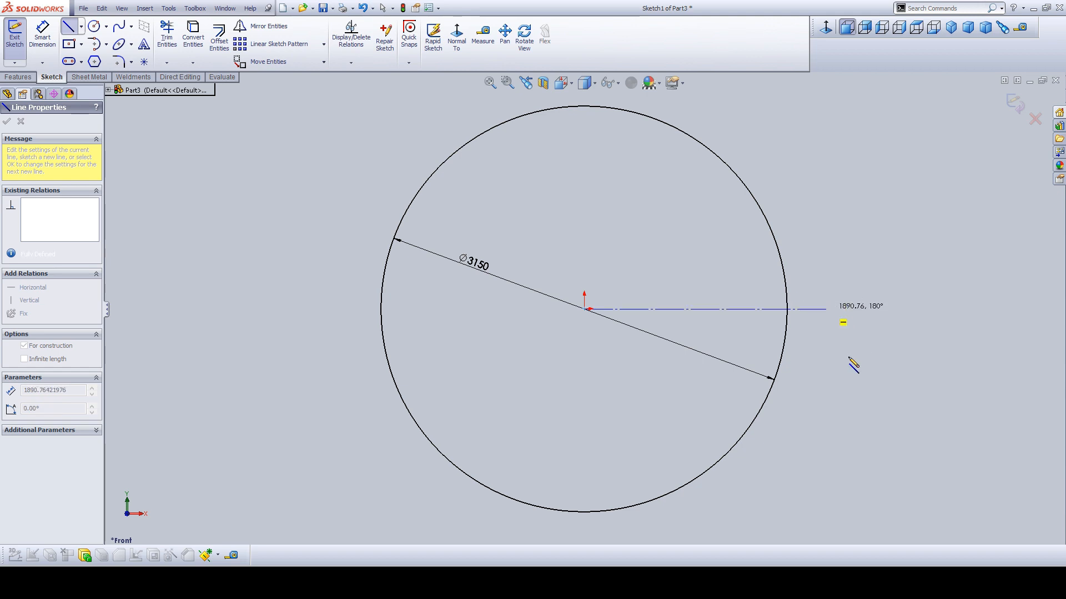
{"action": "key", "text": "Escape"}
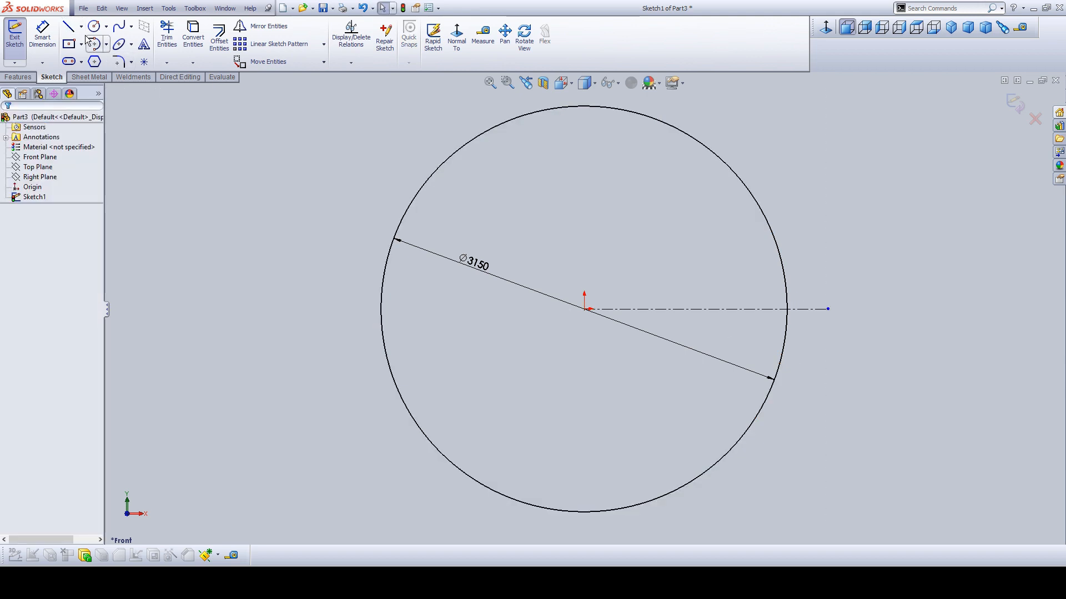
- Draw a slanted centerline about 1896 mm long from the origin to the upper left, past the circle, at about 131°
{"action": "left_click", "coordinate": [81, 26]}
{"action": "left_click", "coordinate": [85, 47]}
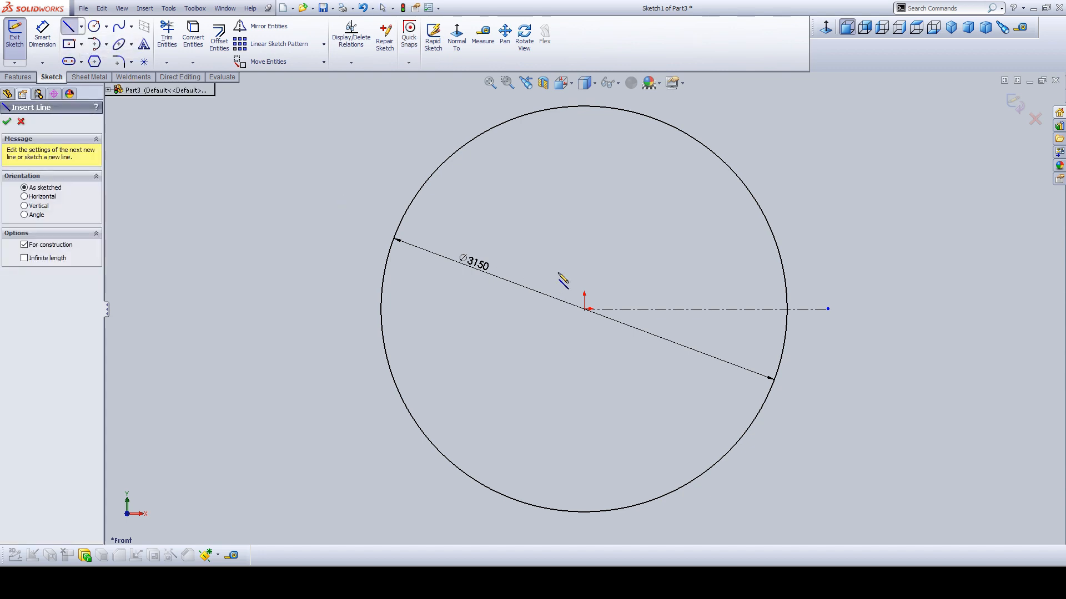
{"action": "left_click", "coordinate": [585, 309]}
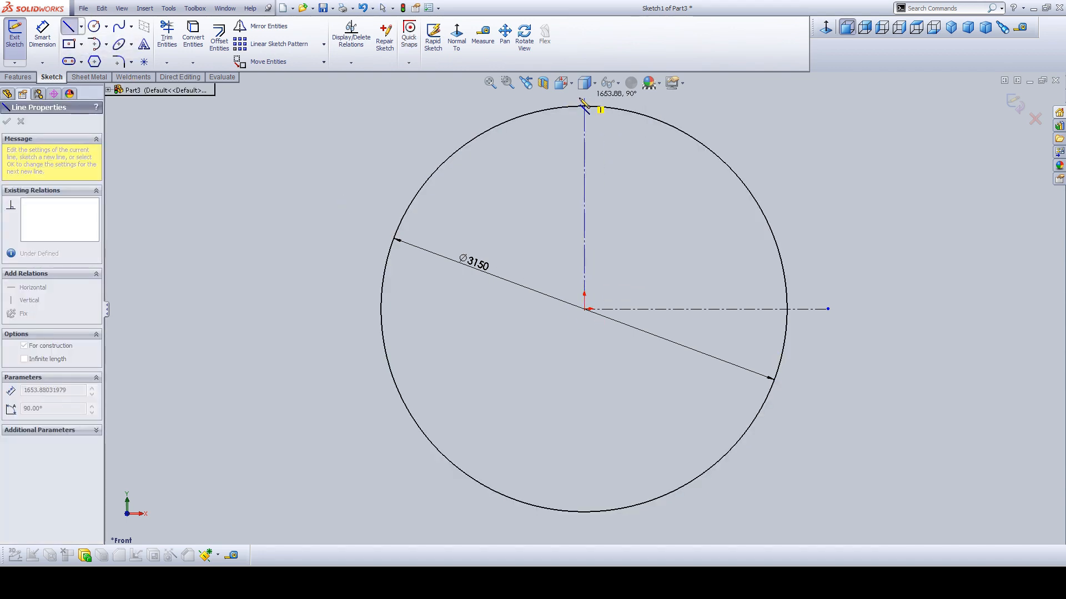
{"action": "left_click", "coordinate": [424, 123]}
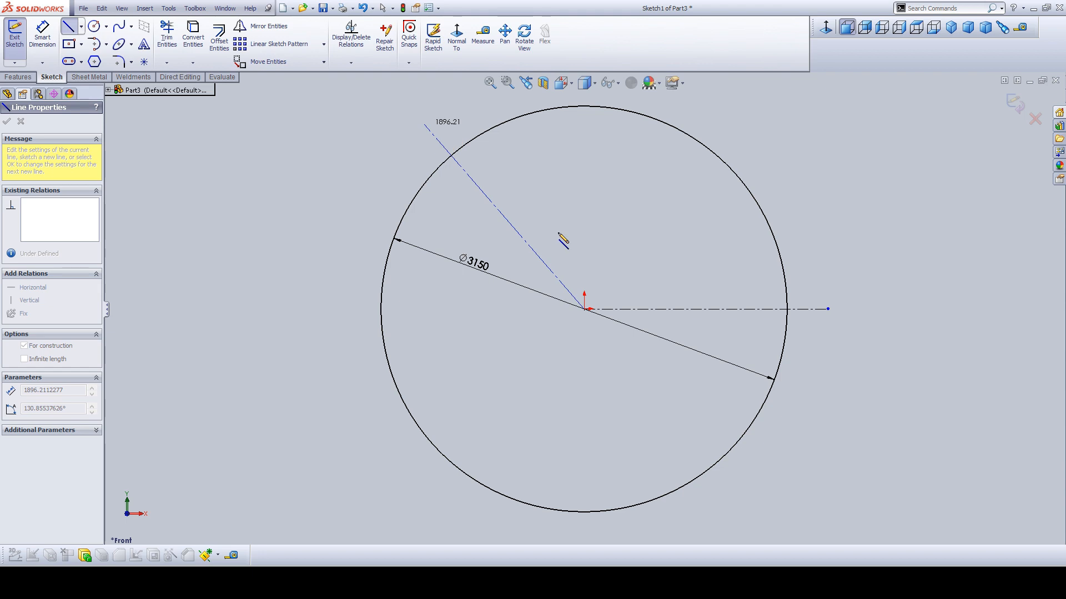
{"action": "key", "text": "Escape"}
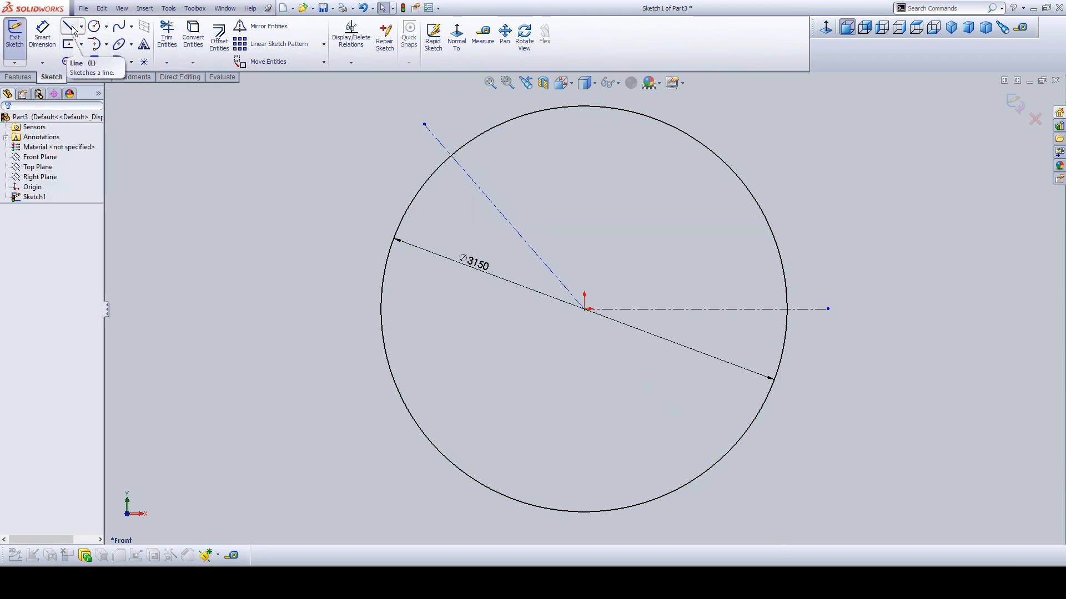
- Trim away the lower part of the circle between the two centerlines with Power trim, keeping the upper arc
{"action": "left_click", "coordinate": [165, 39]}
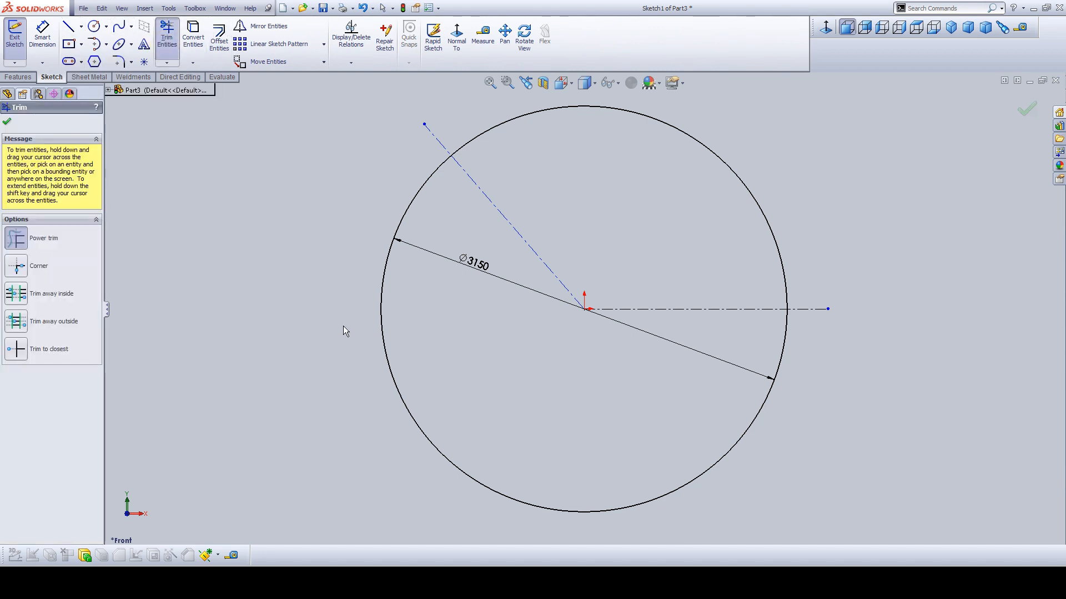
{"action": "left_click_drag", "start_coordinate": [377, 316], "coordinate": [397, 315]}
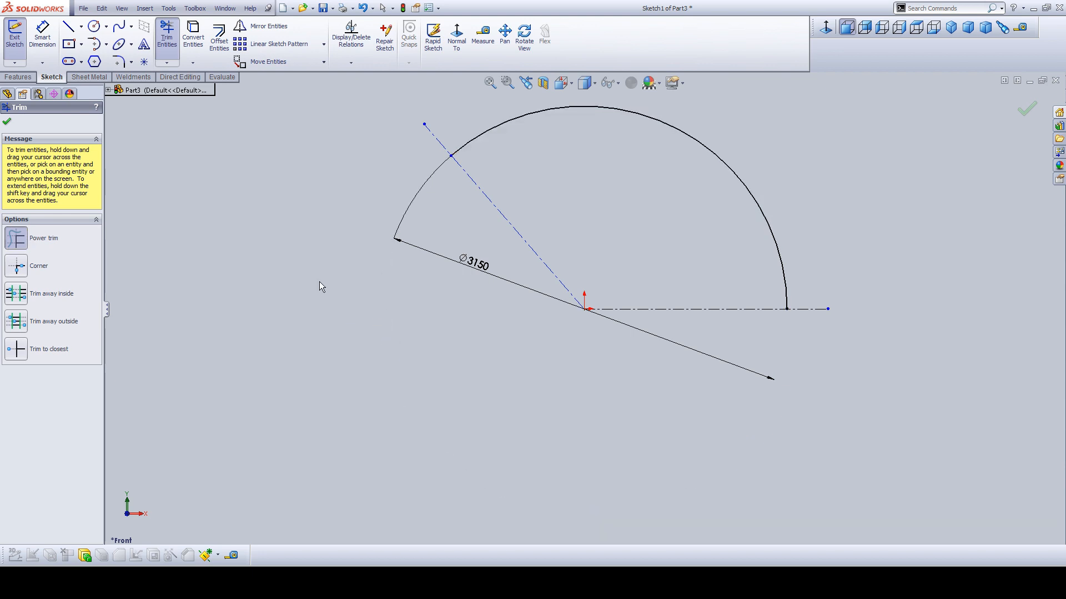
{"action": "left_click", "coordinate": [11, 122]}
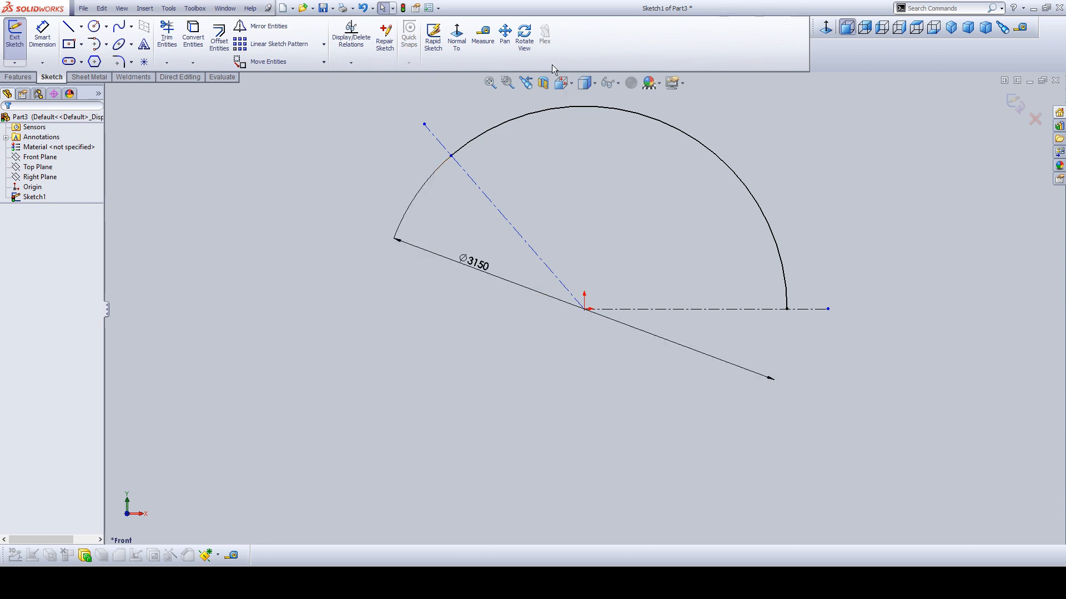
- Dimension the arc's length between its two endpoints, set it to 6000 mm, and exit the sketch
{"action": "left_click", "coordinate": [560, 108]}
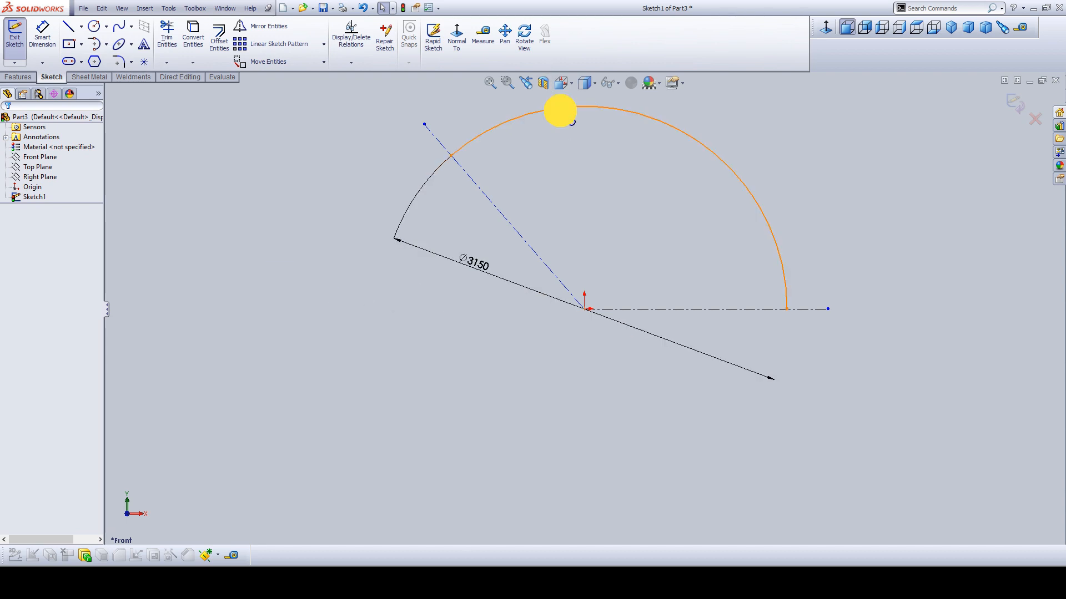
{"action": "left_click", "coordinate": [594, 165]}
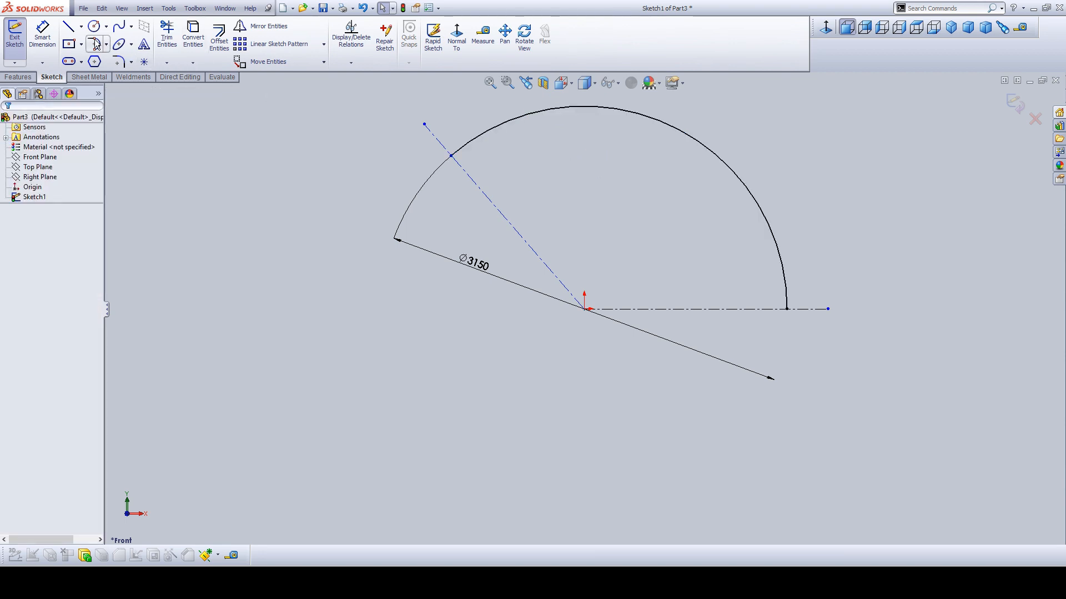
{"action": "left_click", "coordinate": [40, 28]}
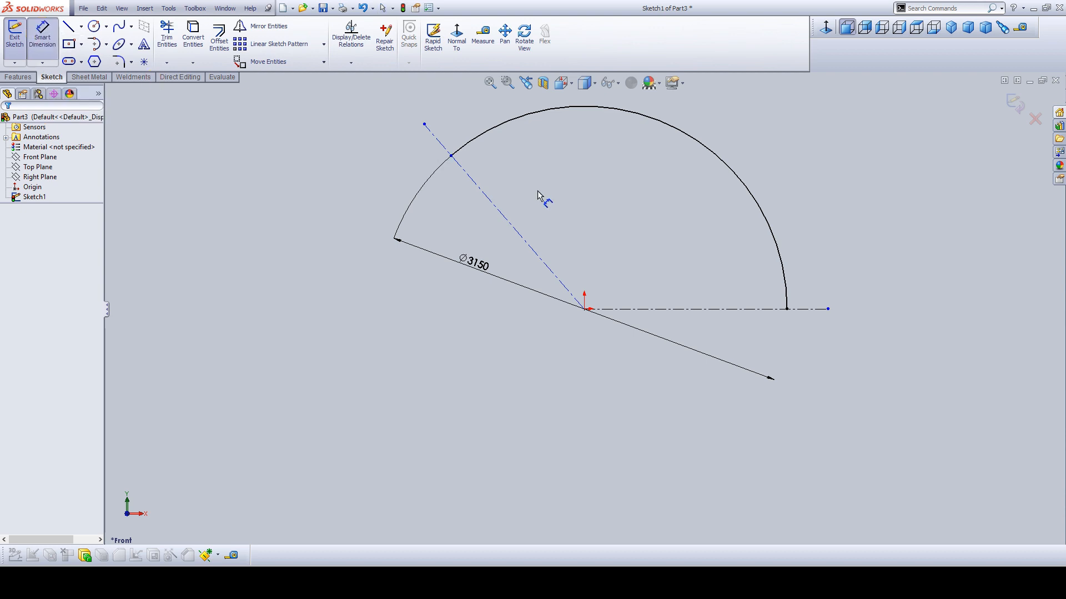
{"action": "left_click", "coordinate": [452, 156]}
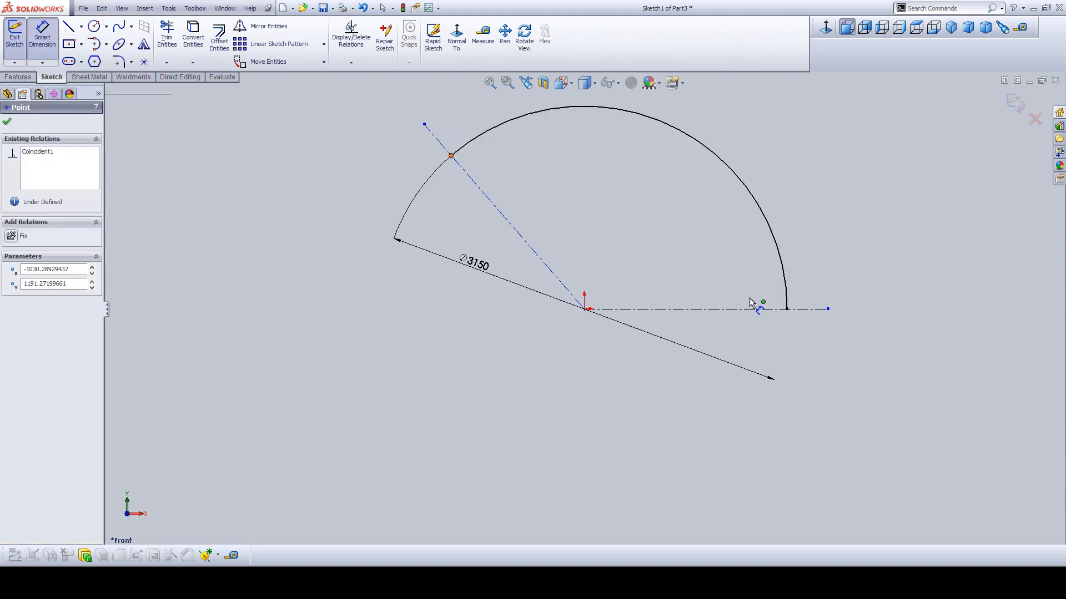
{"action": "left_click", "coordinate": [786, 309]}
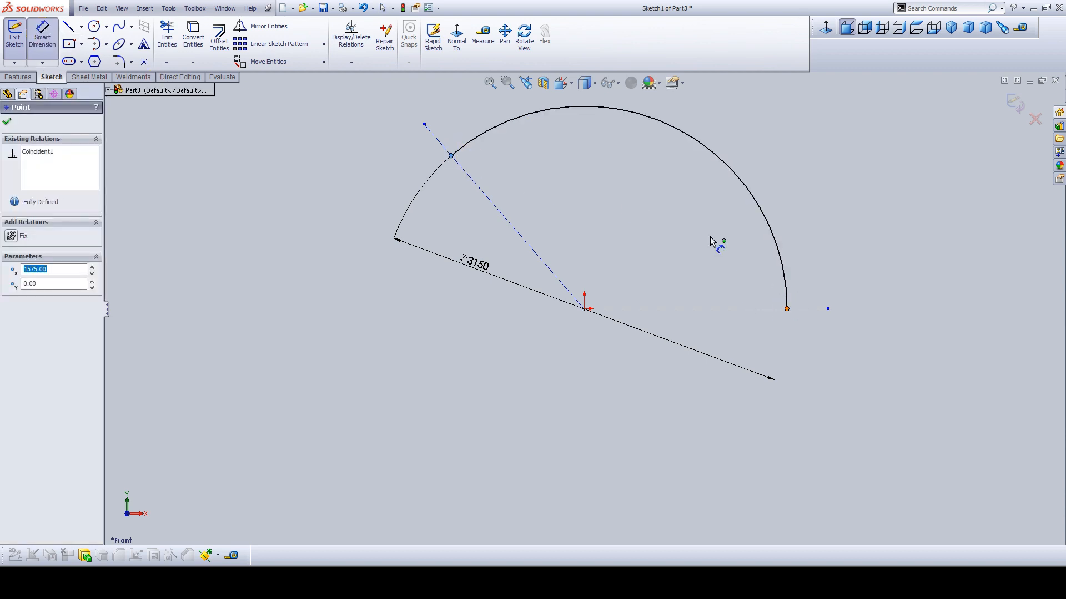
{"action": "left_click", "coordinate": [721, 161]}
{"action": "left_click", "coordinate": [767, 222]}
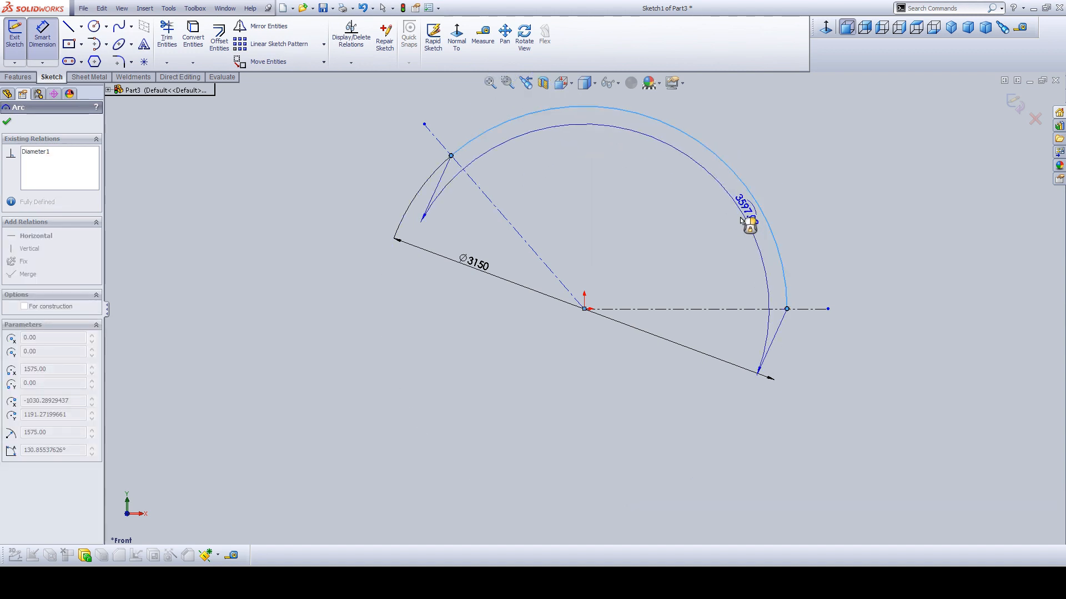
{"action": "left_click", "coordinate": [691, 219]}
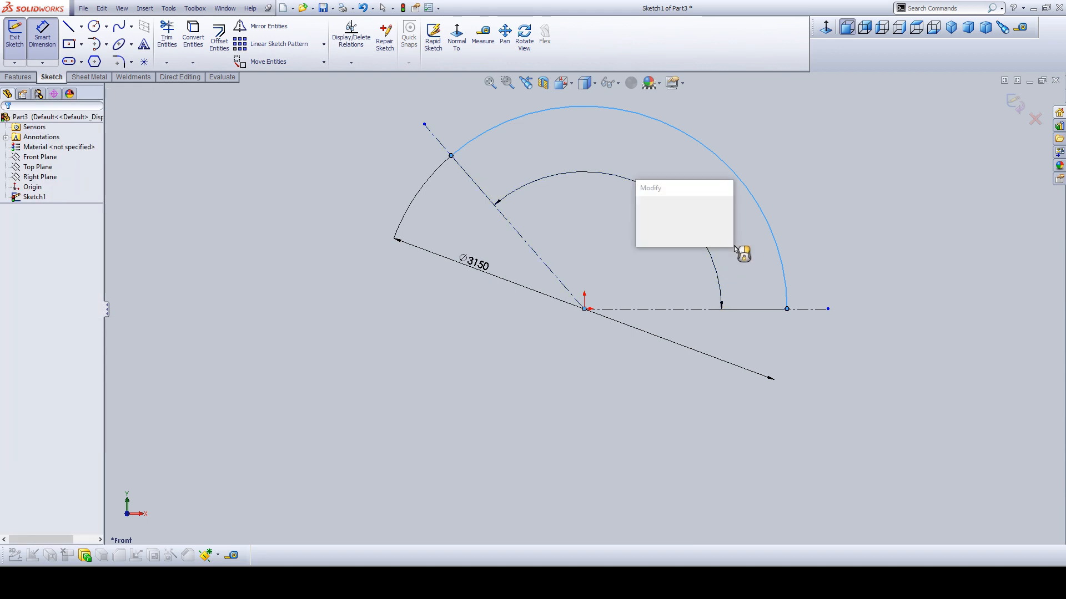
{"action": "type", "text": "600"}
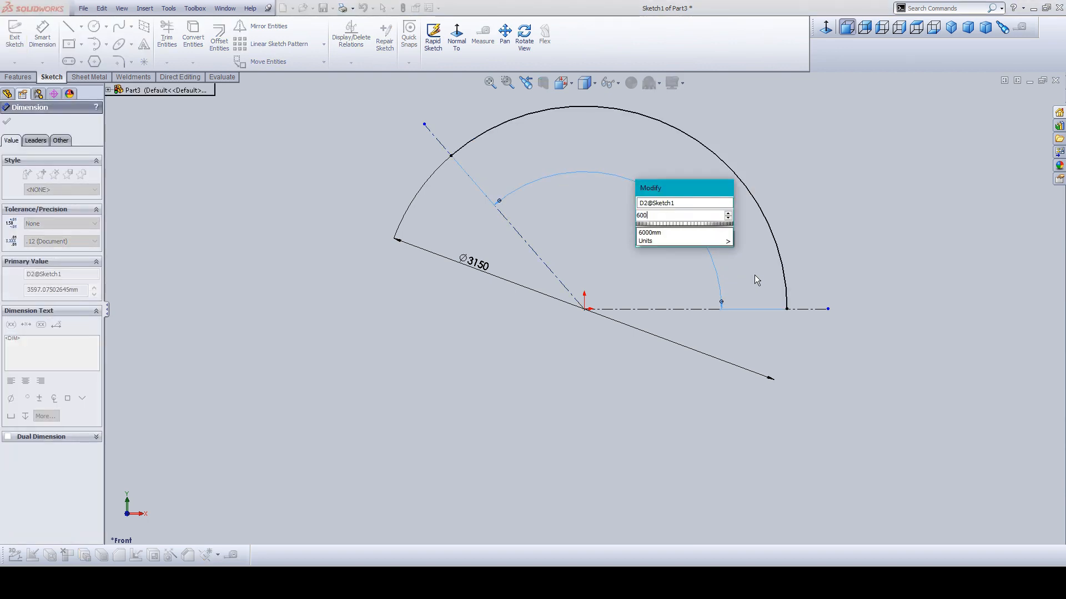
{"action": "type", "text": "0"}
{"action": "key", "text": "Return"}
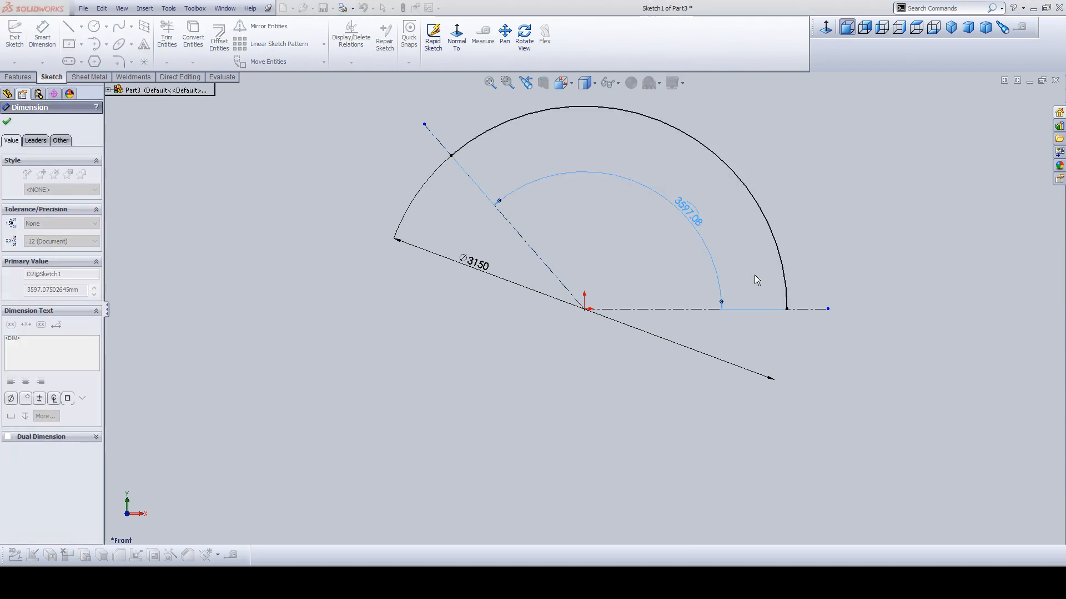
{"action": "left_click", "coordinate": [631, 443]}
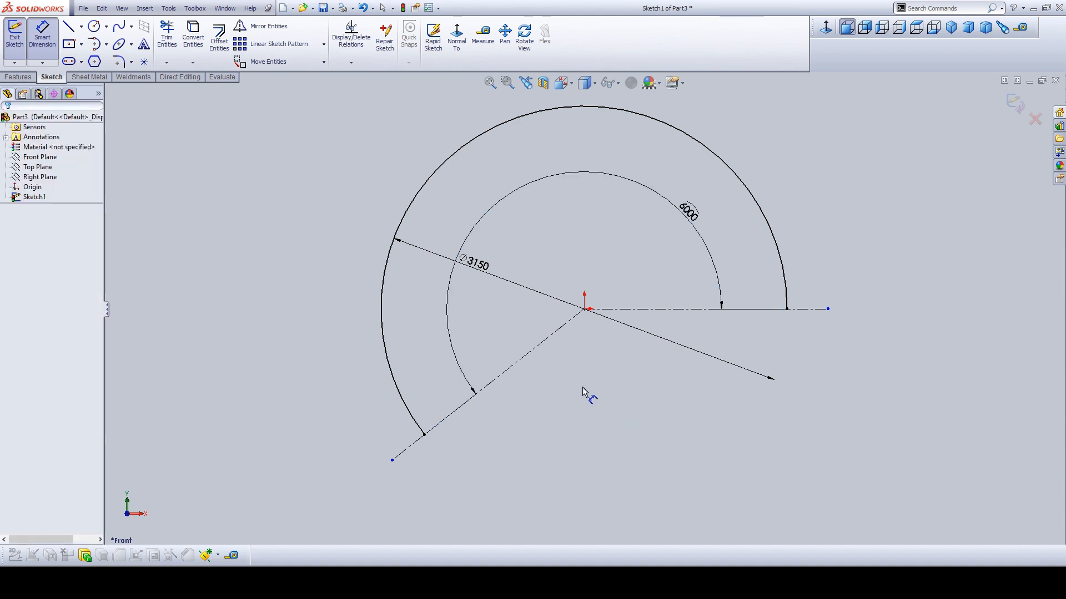
{"action": "left_click", "coordinate": [1011, 107]}
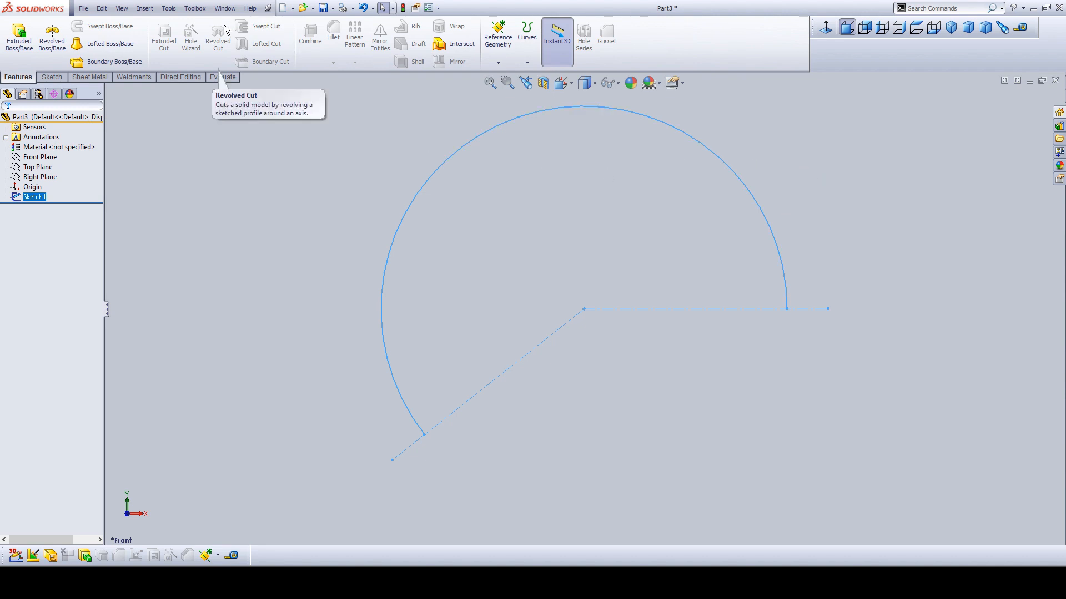
- Start a structural member and set its profile to standard JIS, type L Angle (equal), size 75 x 75 x 6
{"action": "left_click", "coordinate": [130, 81]}
{"action": "right_click", "coordinate": [130, 83]}
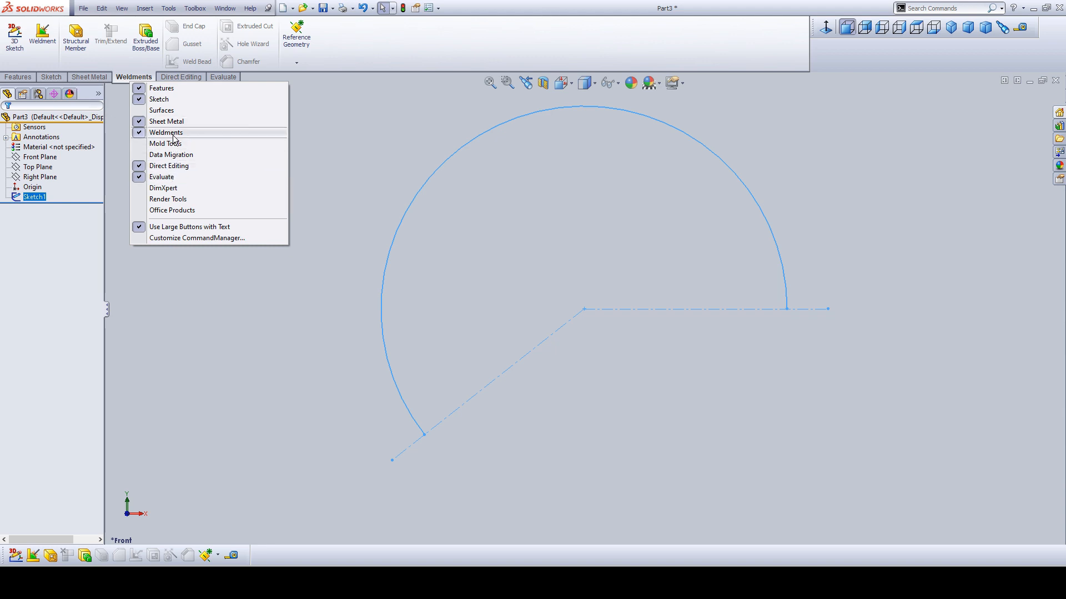
{"action": "left_click", "coordinate": [328, 110]}
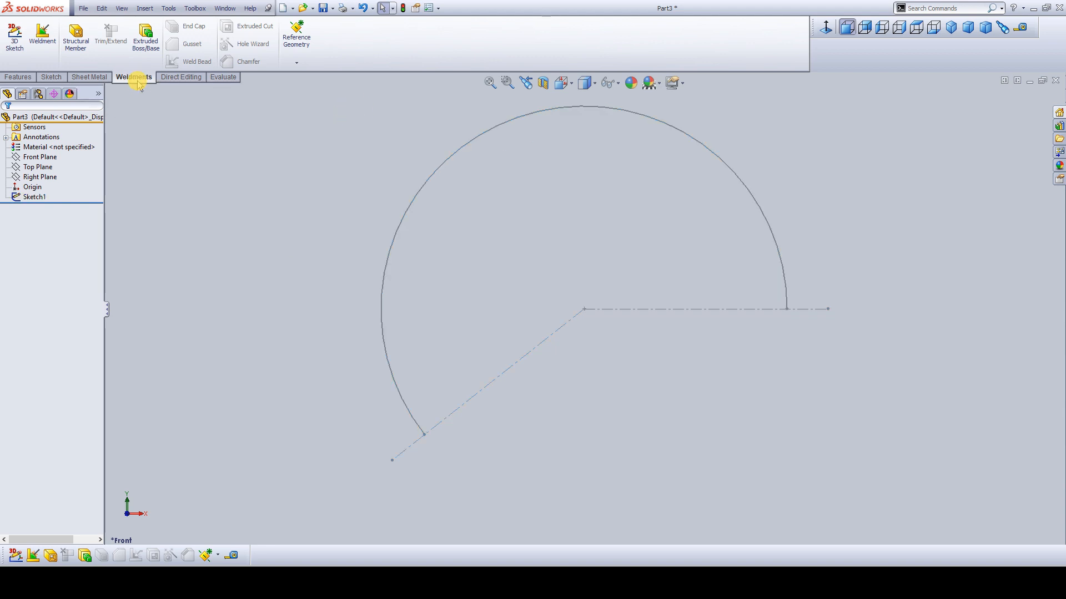
{"action": "left_click", "coordinate": [78, 34]}
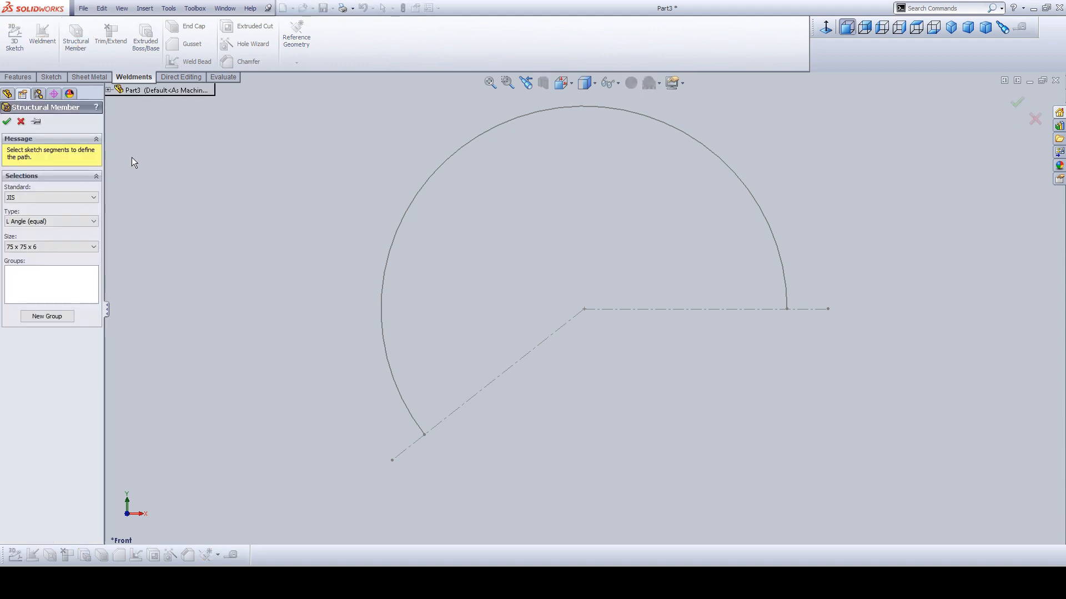
{"action": "left_click", "coordinate": [78, 197]}
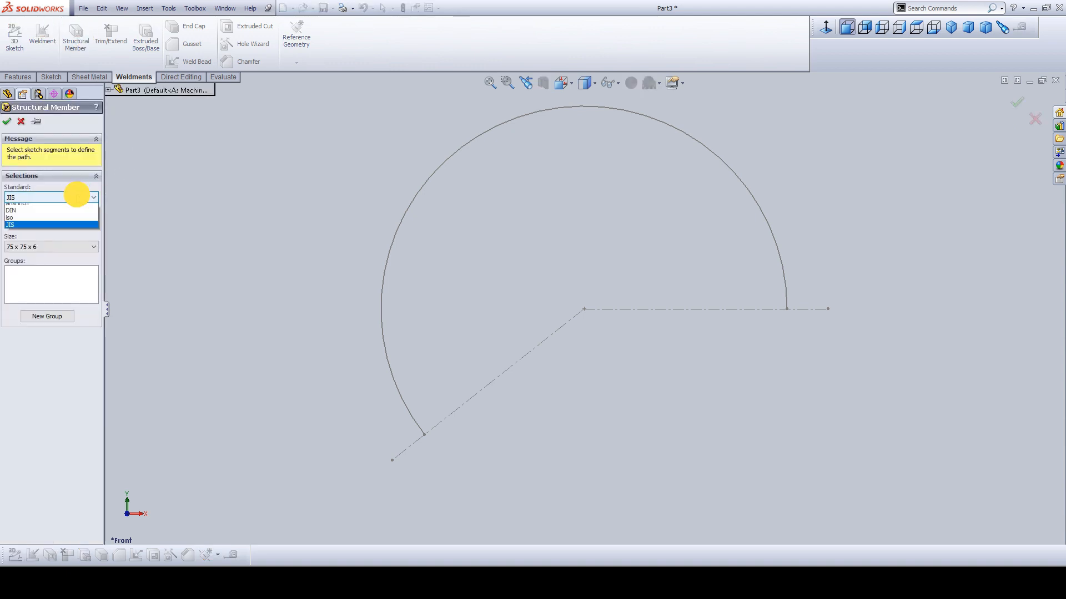
{"action": "left_click", "coordinate": [56, 229]}
{"action": "left_click", "coordinate": [61, 220]}
{"action": "left_click", "coordinate": [58, 253]}
{"action": "left_click", "coordinate": [59, 247]}
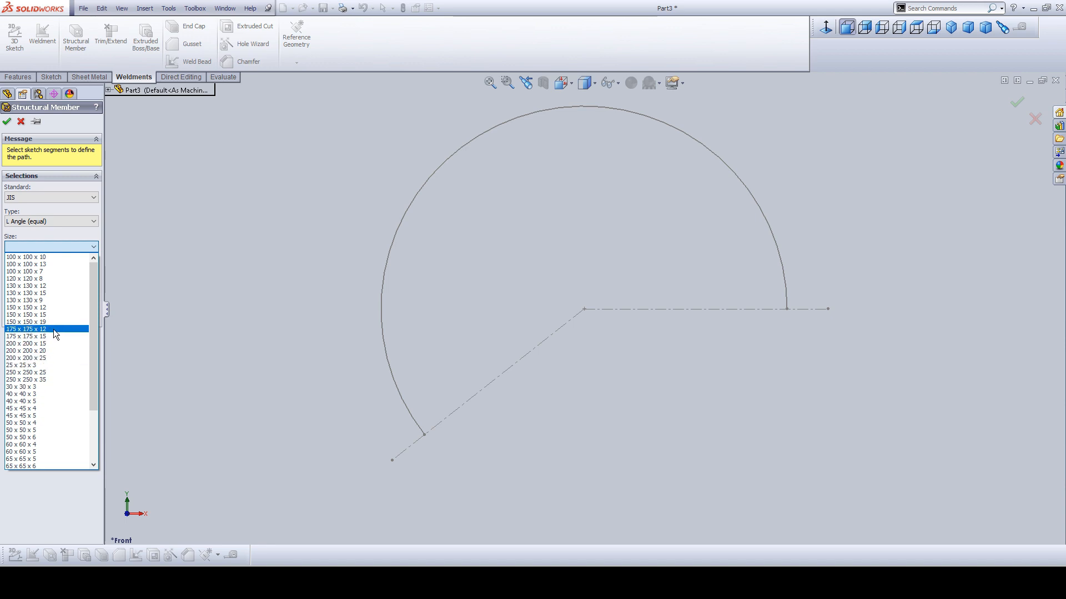
{"action": "scroll", "coordinate": [55, 321], "scroll_direction": "down", "scroll_amount": 3}
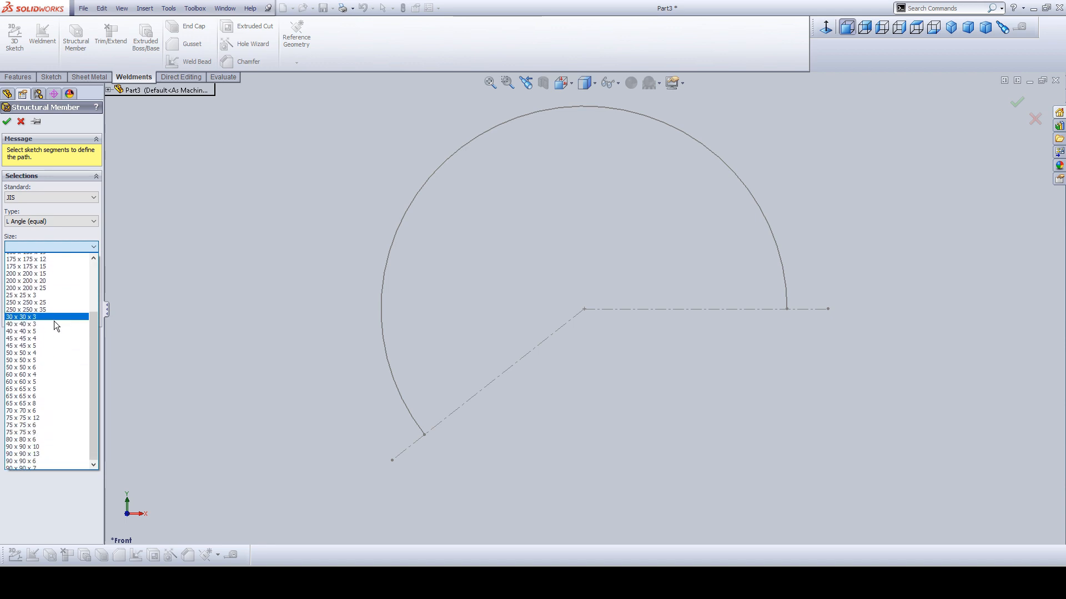
{"action": "left_click", "coordinate": [50, 423]}
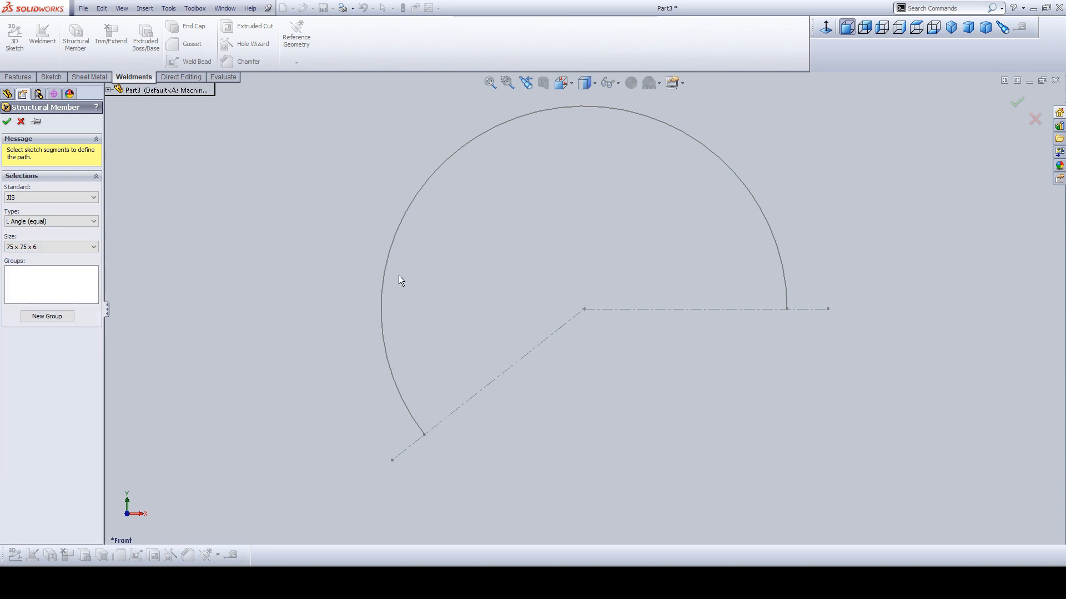
- Use the arc as the member's path and relocate the profile so the path runs through the outer-edge midpoint of the leg perpendicular to the sketch plane
{"action": "left_click", "coordinate": [784, 278]}
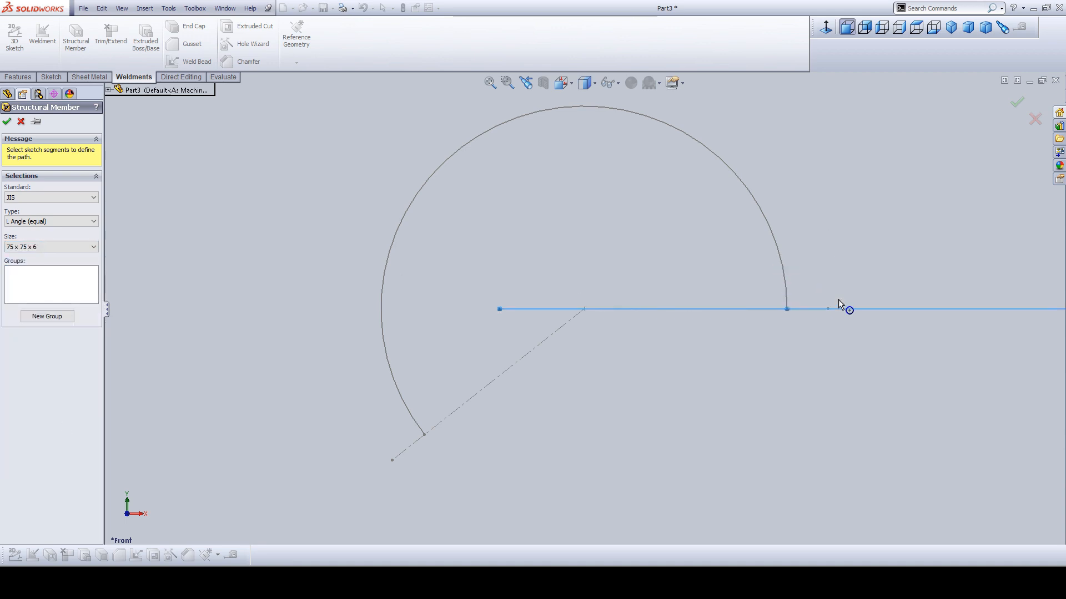
{"action": "left_click", "coordinate": [968, 28]}
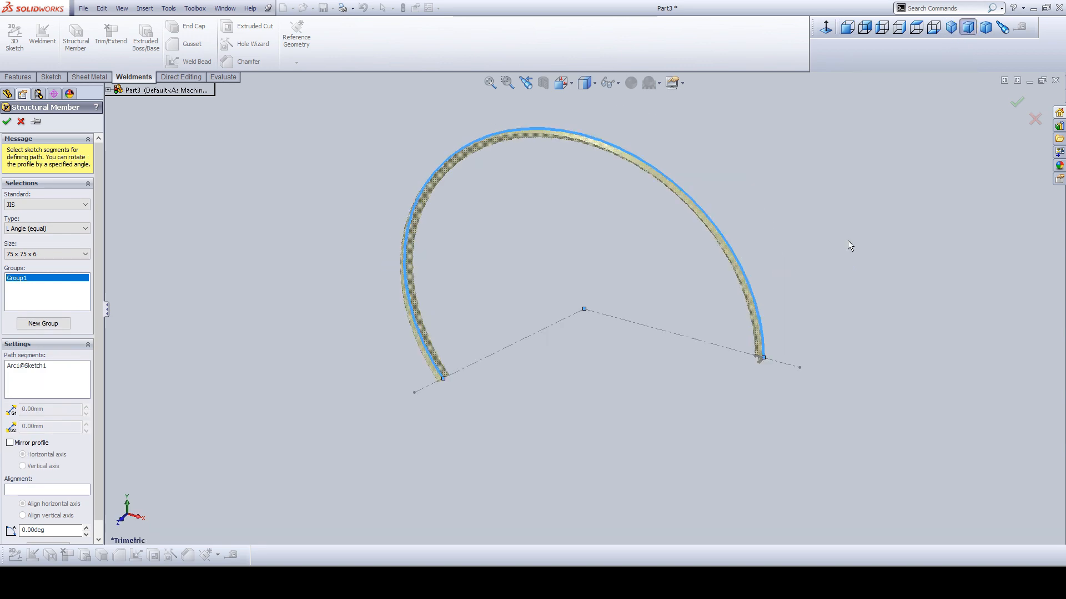
{"action": "scroll", "coordinate": [776, 356], "scroll_direction": "down", "scroll_amount": 2}
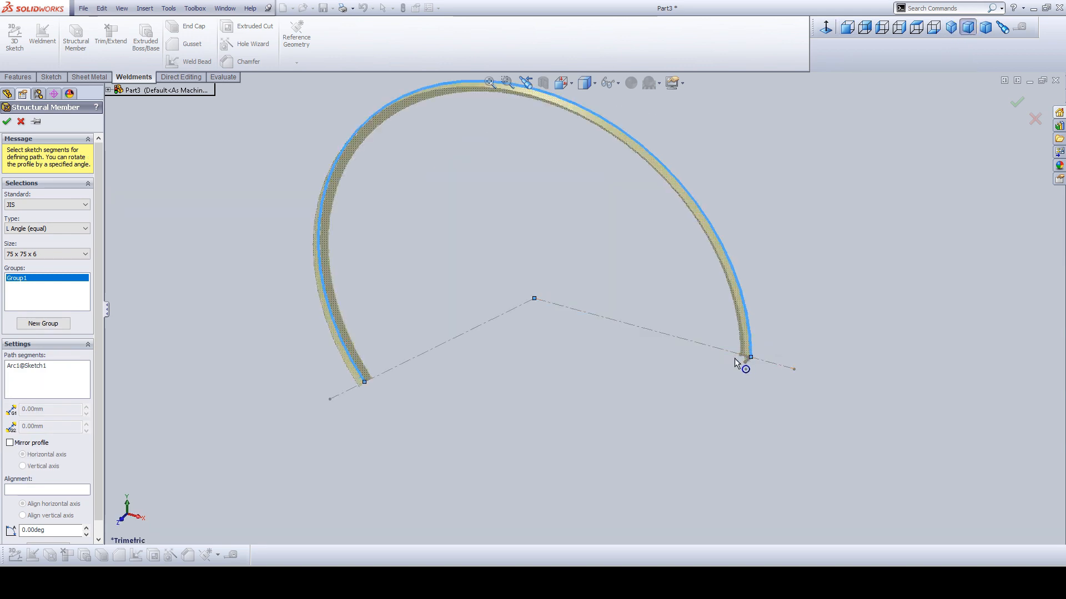
{"action": "scroll", "coordinate": [734, 358], "scroll_direction": "down", "scroll_amount": 3}
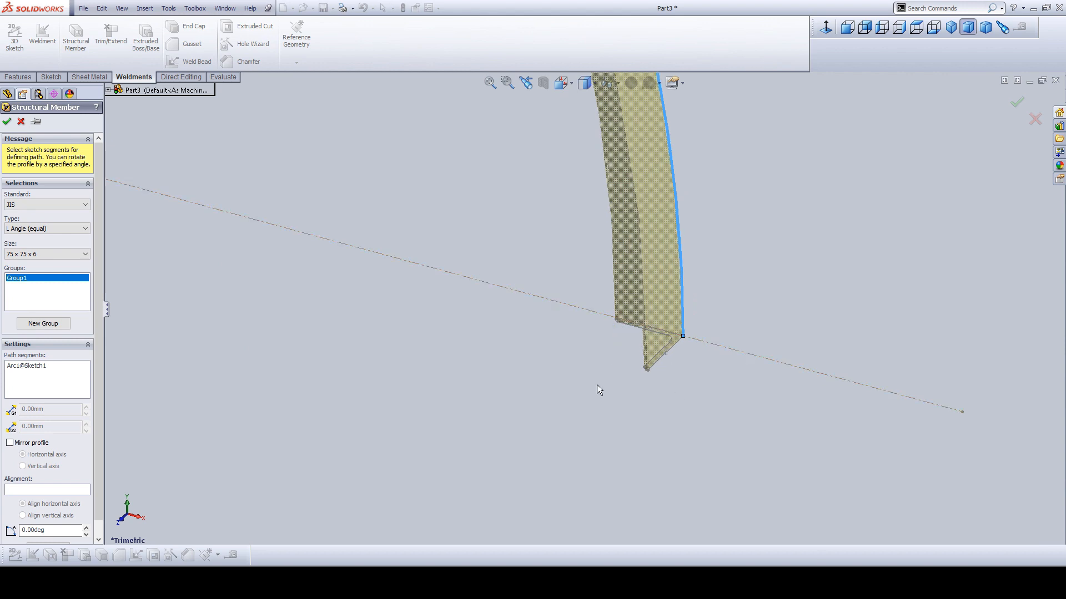
{"action": "left_click_drag", "start_coordinate": [106, 310], "coordinate": [195, 304]}
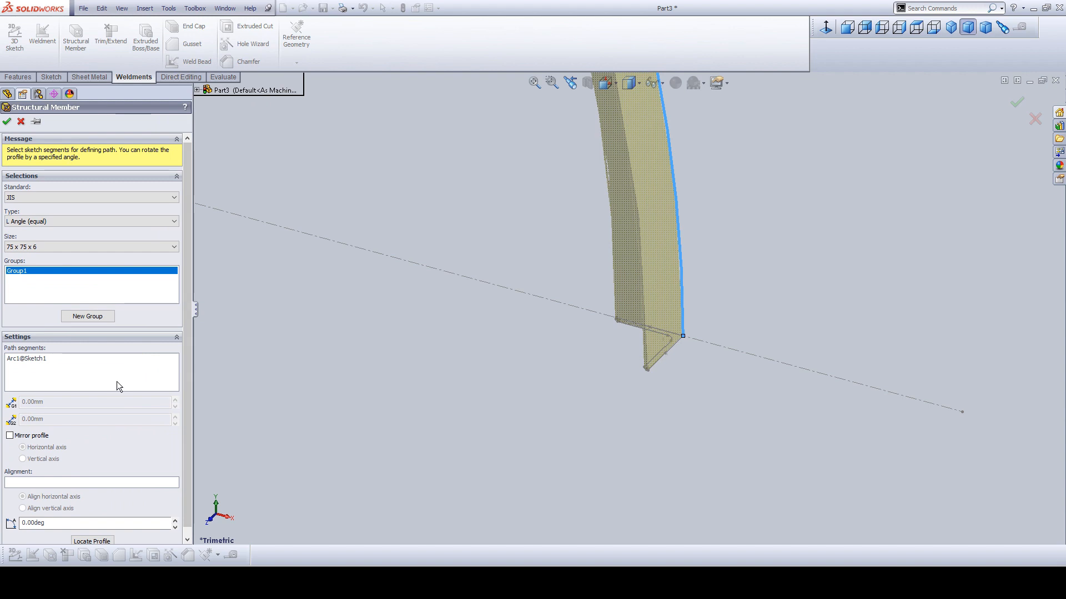
{"action": "scroll", "coordinate": [117, 382], "scroll_direction": "down", "scroll_amount": 1}
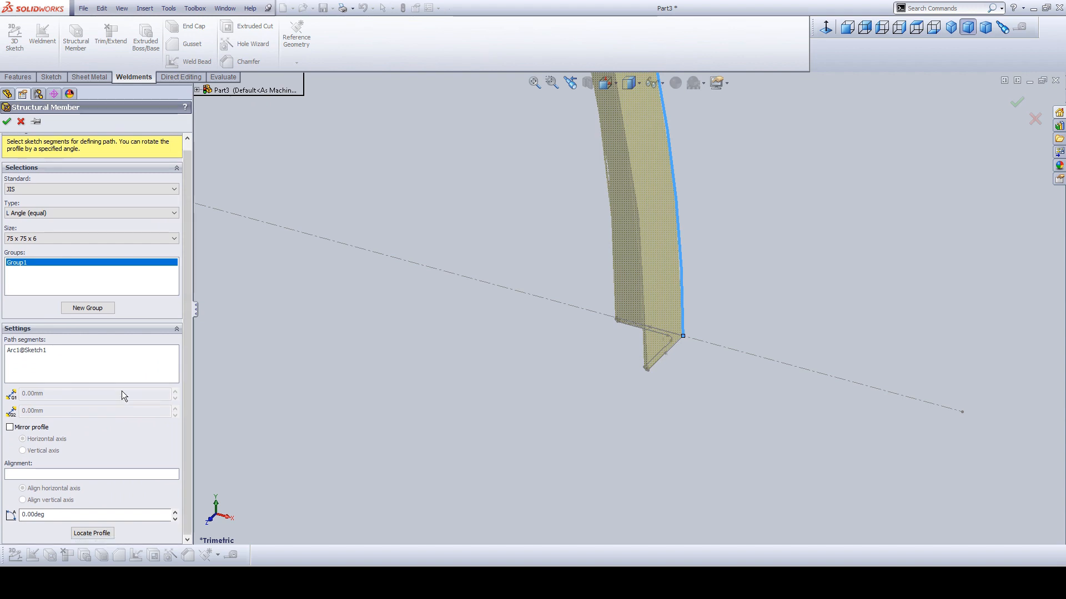
{"action": "left_click", "coordinate": [102, 533]}
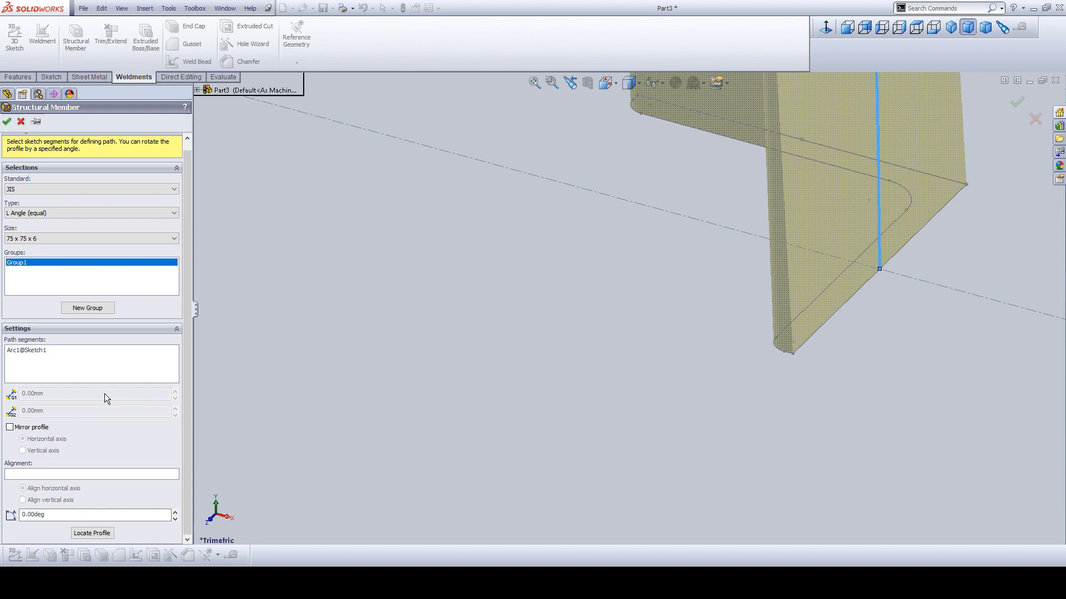
- Mirror the angle profile about its vertical axis and accept the structural member
{"action": "left_click", "coordinate": [31, 429]}
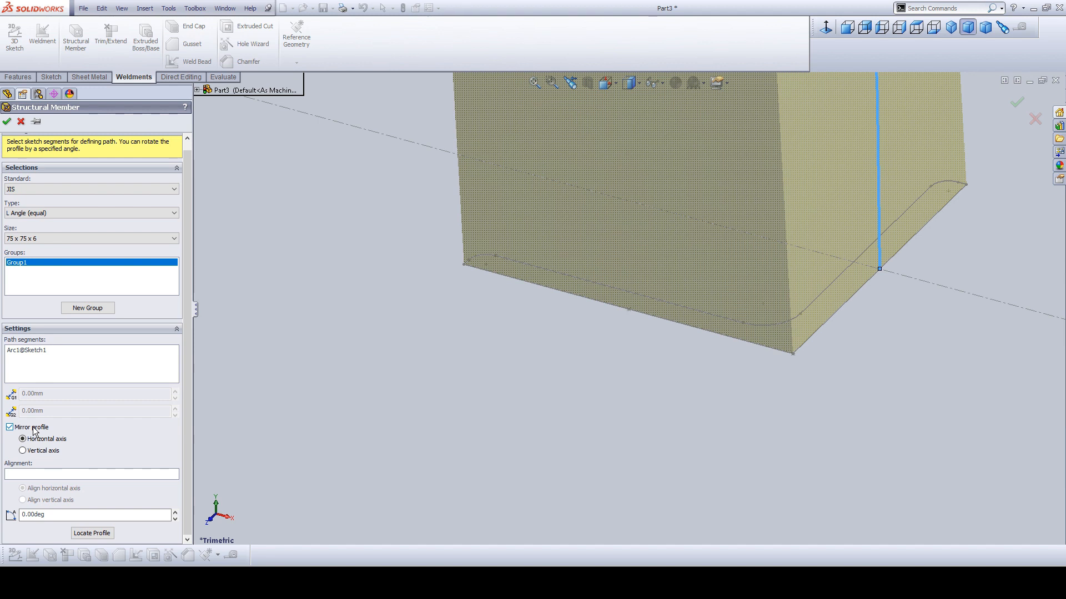
{"action": "left_click", "coordinate": [23, 451]}
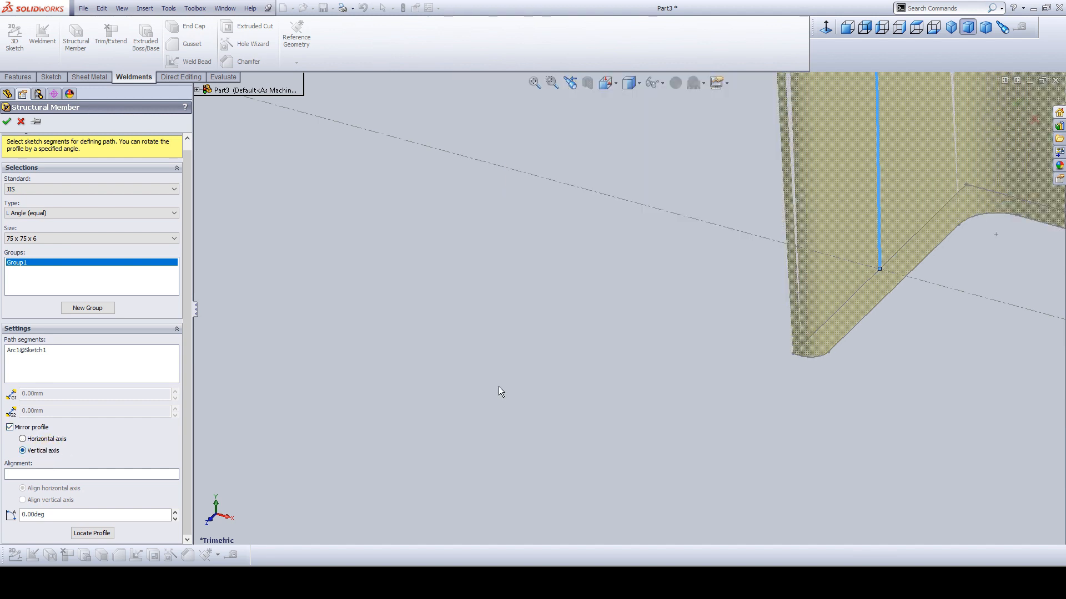
{"action": "scroll", "coordinate": [567, 339], "scroll_direction": "up", "scroll_amount": 10}
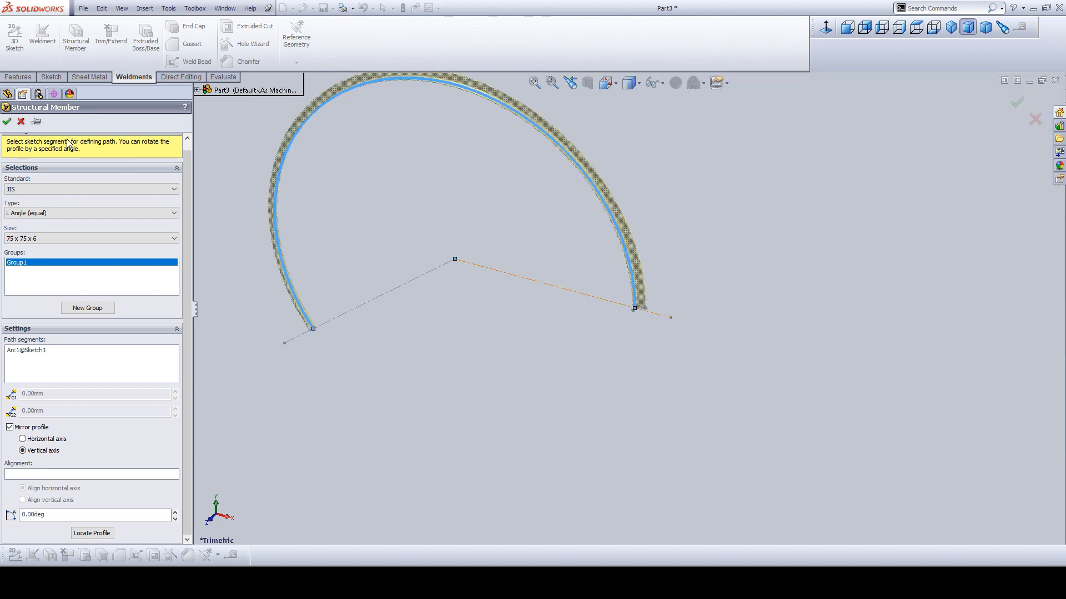
{"action": "left_click", "coordinate": [7, 122]}
{"action": "middle_click", "coordinate": [344, 250]}
{"action": "middle_click", "coordinate": [344, 251]}
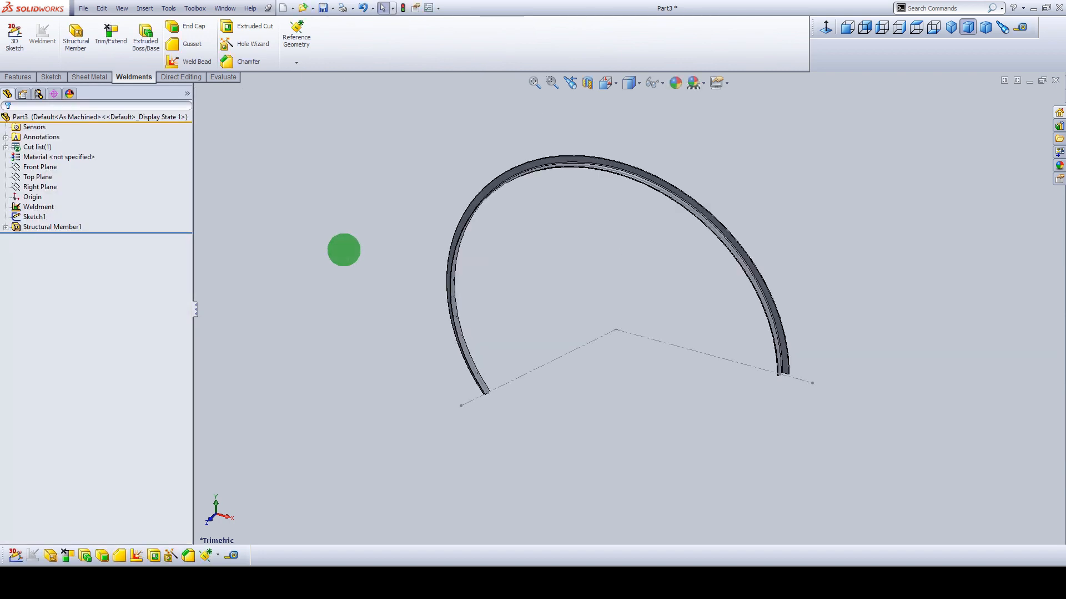
- Measure the arc length of the rolled angle's inner edge, then close the measurement and fit the whole member in view
{"action": "scroll", "coordinate": [501, 387], "scroll_direction": "down", "scroll_amount": 5}
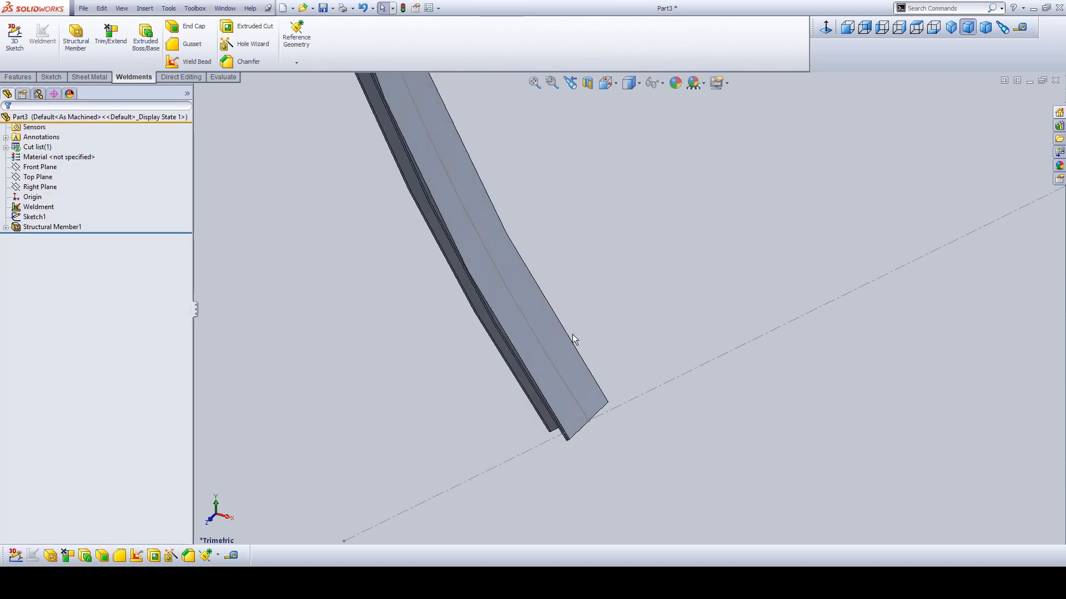
{"action": "left_click", "coordinate": [572, 347]}
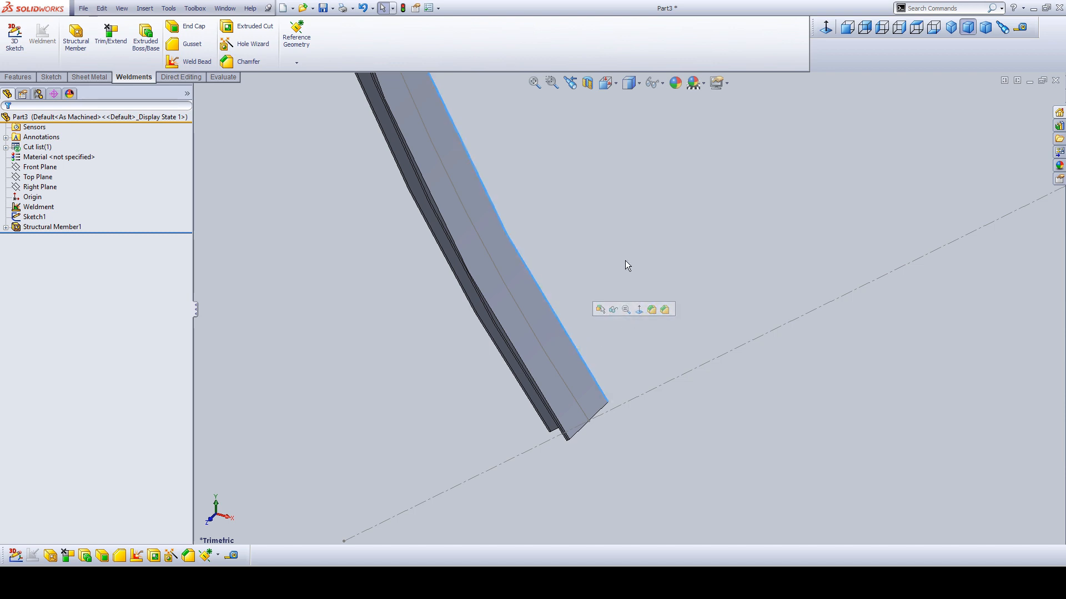
{"action": "left_click", "coordinate": [633, 185]}
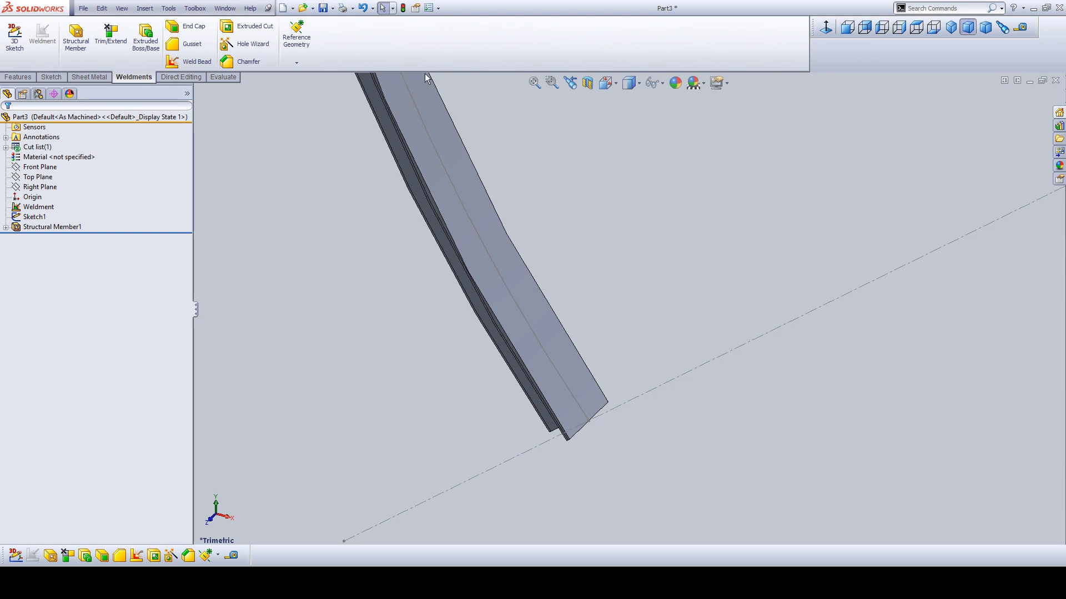
{"action": "left_click", "coordinate": [1020, 27]}
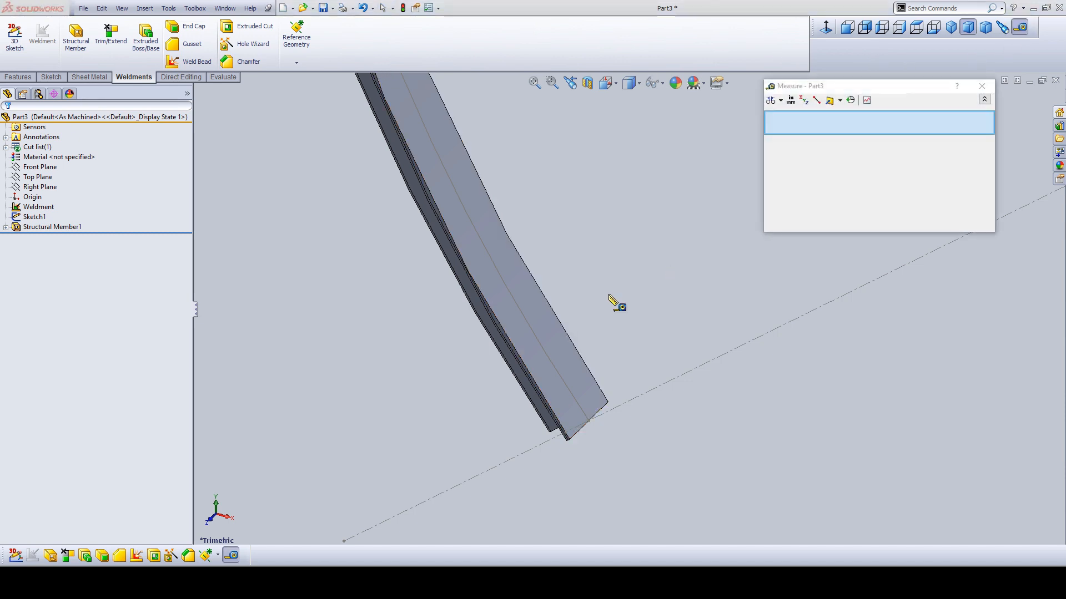
{"action": "left_click", "coordinate": [576, 347]}
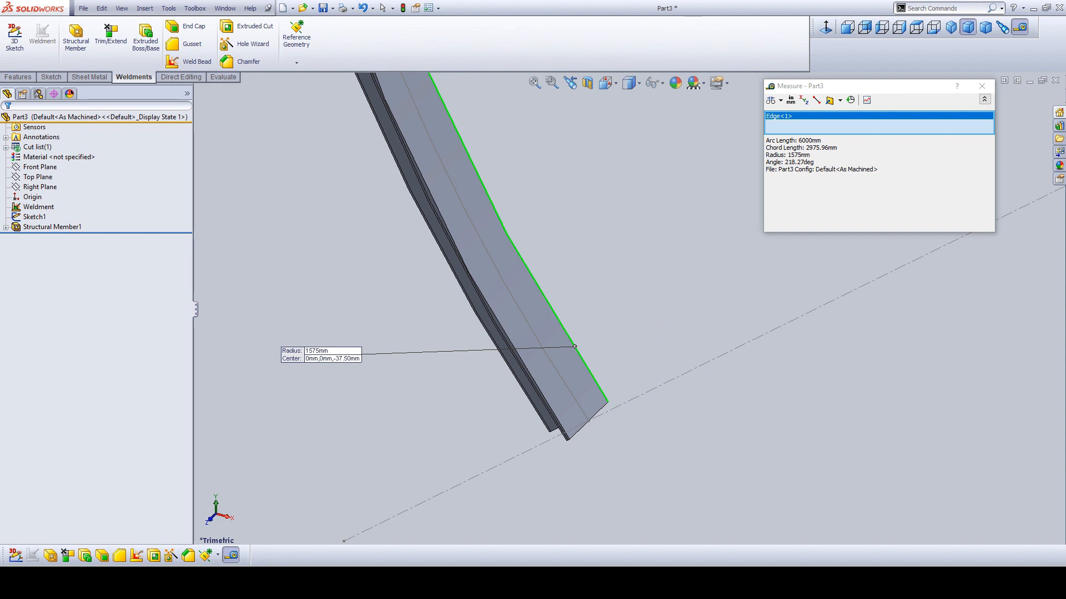
{"action": "left_click_drag", "start_coordinate": [794, 144], "coordinate": [722, 139]}
{"action": "left_click", "coordinate": [785, 143]}
{"action": "left_click", "coordinate": [979, 87]}
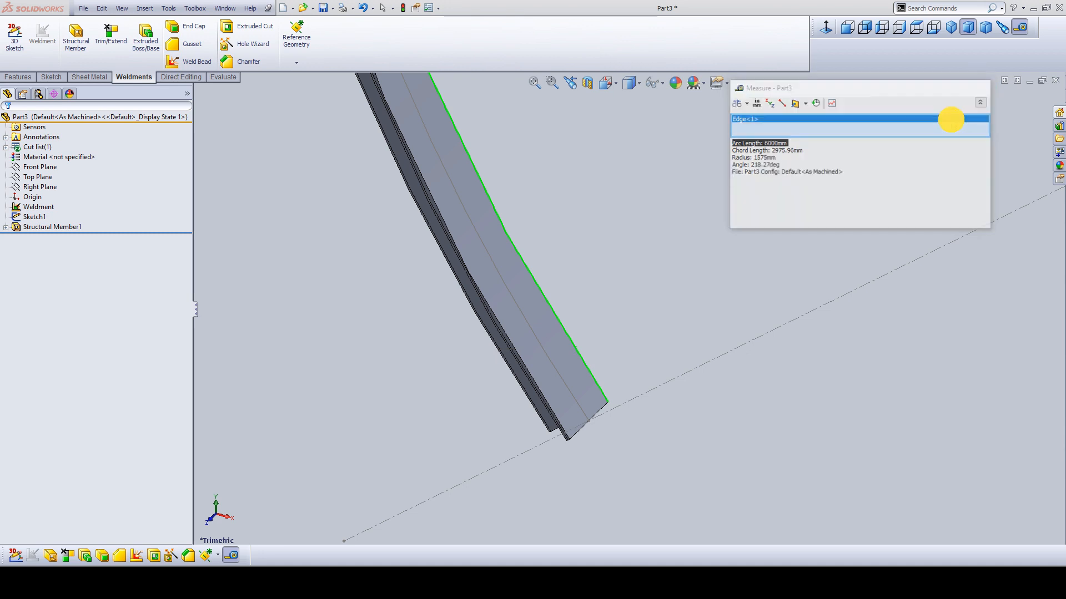
{"action": "left_click", "coordinate": [745, 226]}
{"action": "middle_click", "coordinate": [733, 246]}
{"action": "middle_click", "coordinate": [732, 246]}
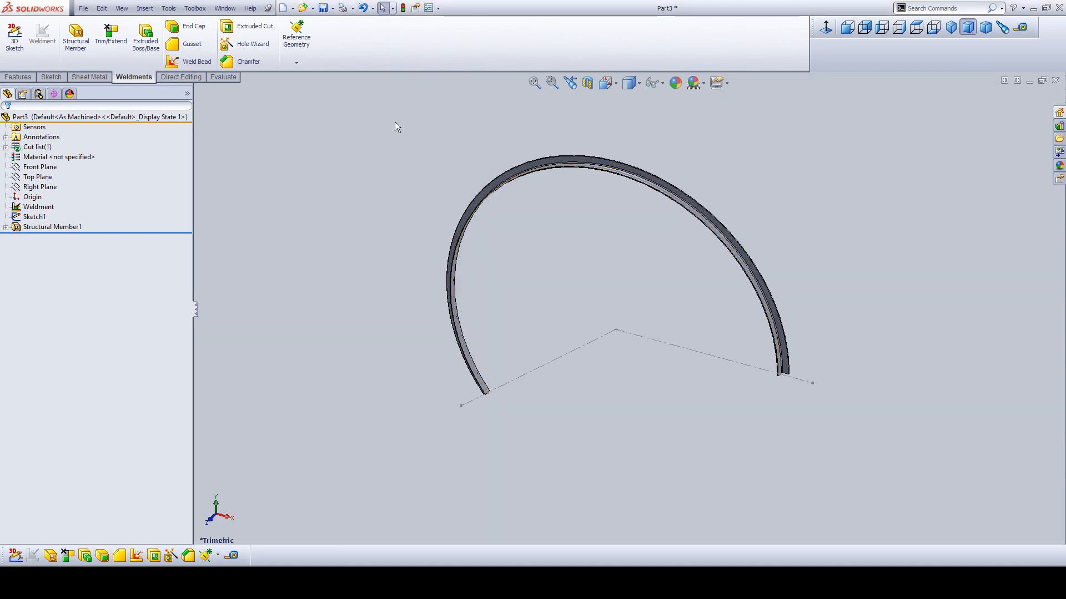
- Save the part as 75x75x6 in the Rolling for cooler folder, replacing the existing file
{"action": "left_click", "coordinate": [82, 7]}
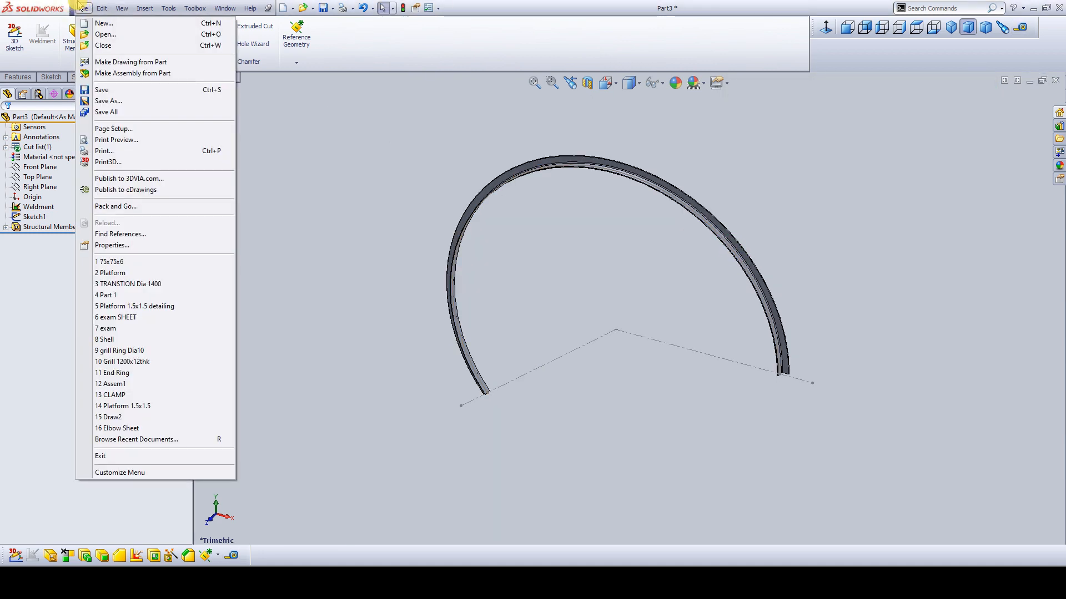
{"action": "left_click", "coordinate": [108, 100]}
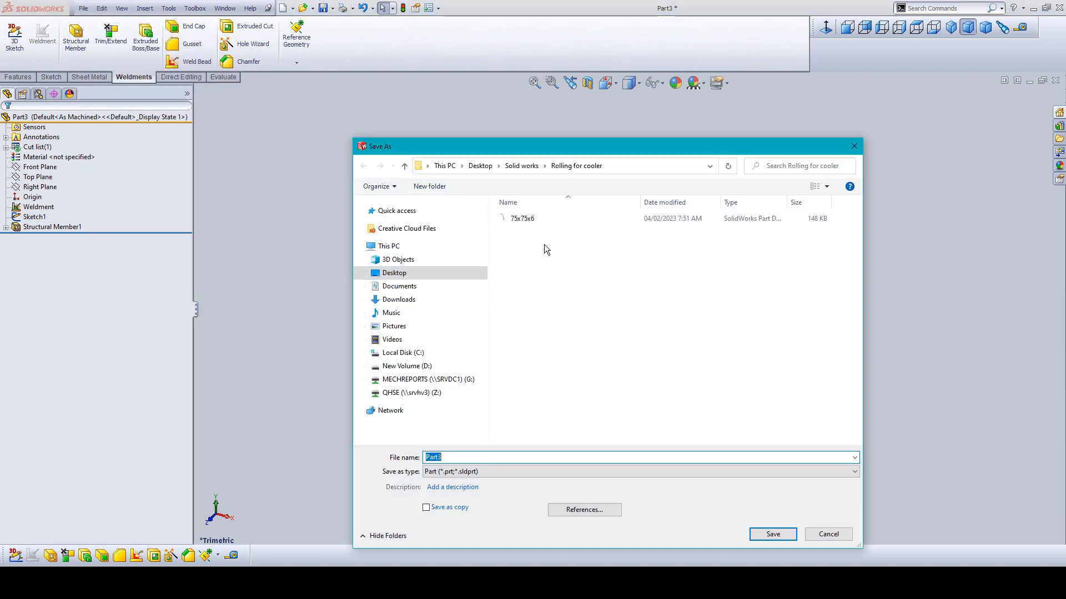
{"action": "left_click", "coordinate": [538, 220]}
{"action": "left_click", "coordinate": [772, 534]}
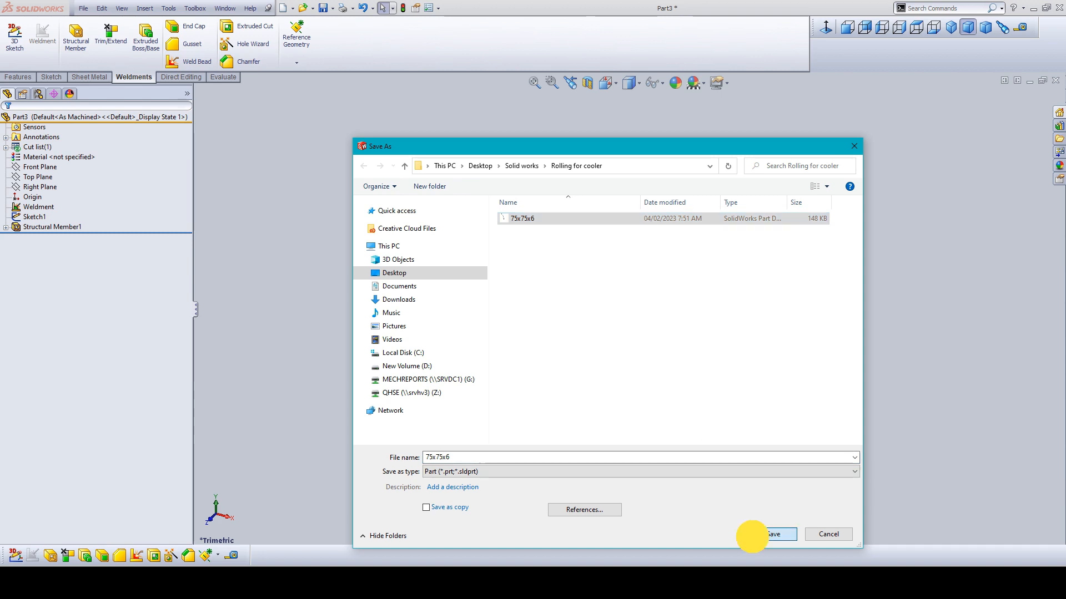
{"action": "left_click", "coordinate": [569, 298]}
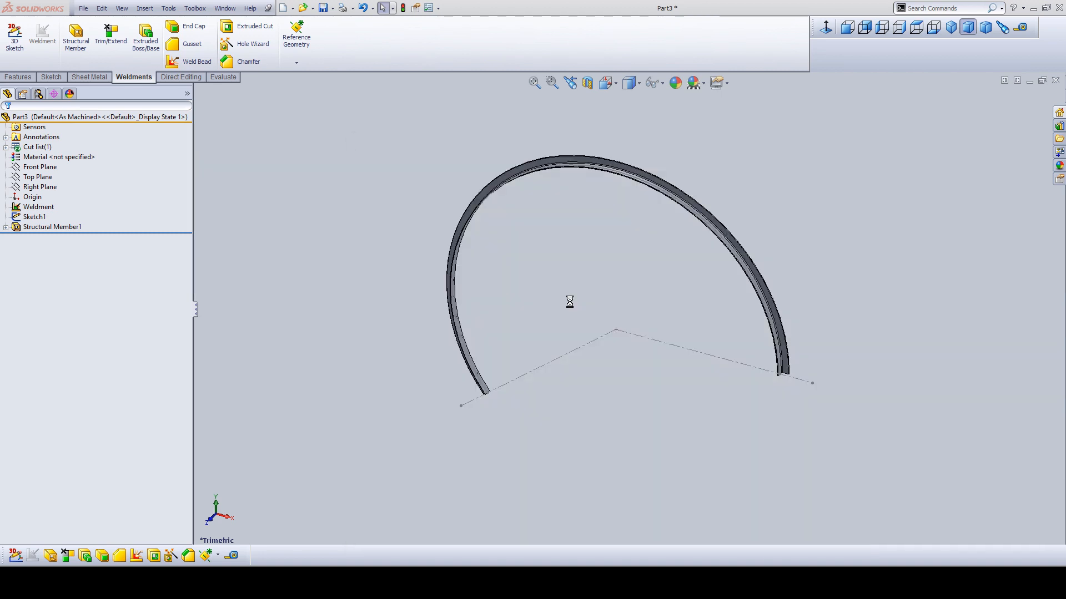
{"action": "left_click", "coordinate": [572, 302]}
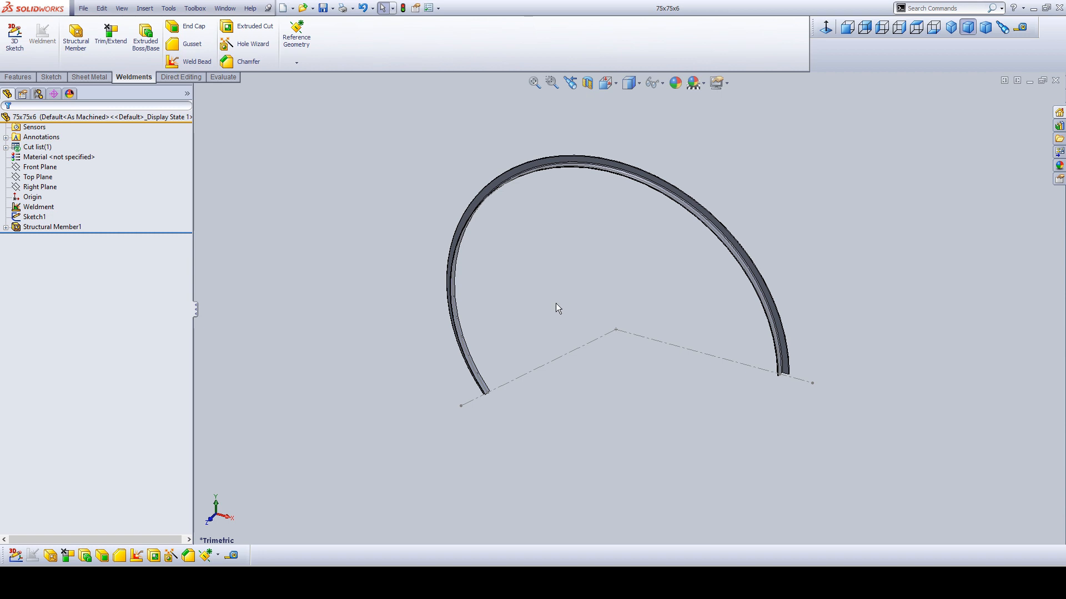
- Make a drawing from the part on an A3 (ISO) sheet with the sheet format displayed
{"action": "left_click", "coordinate": [83, 8]}
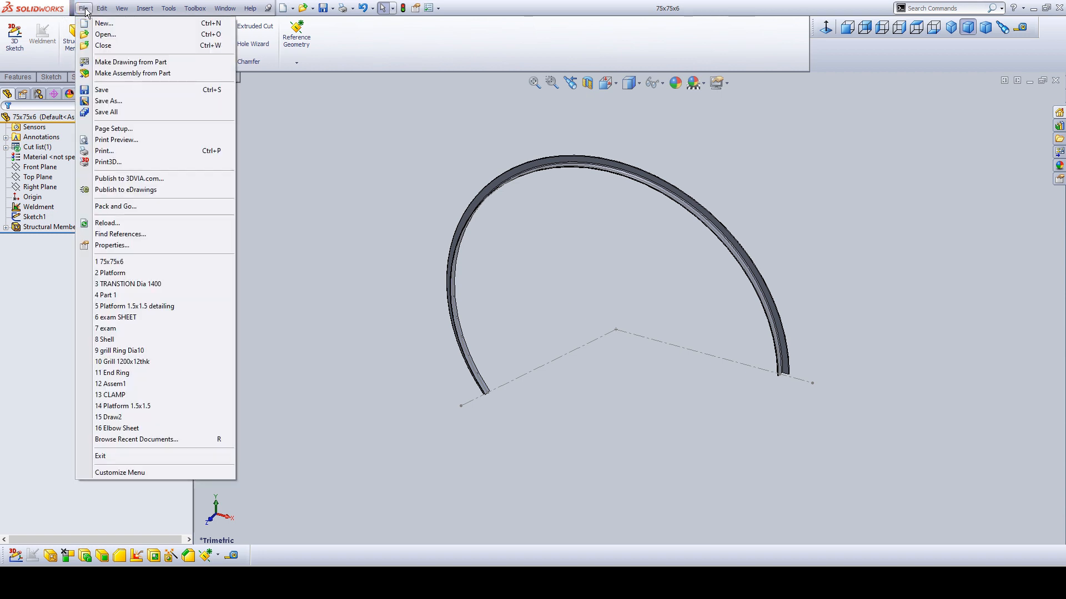
{"action": "left_click", "coordinate": [143, 62]}
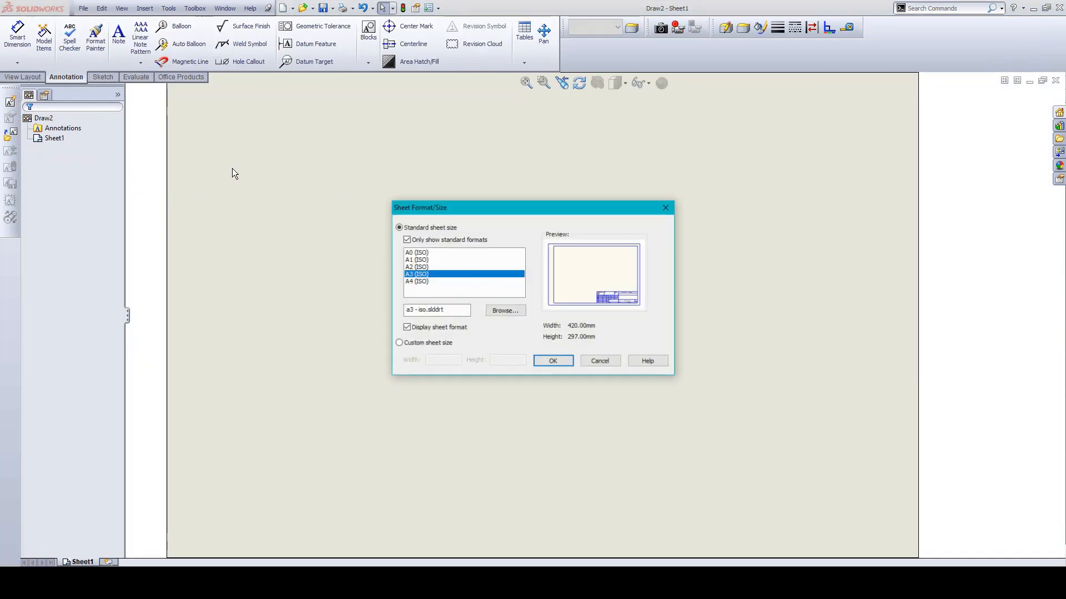
{"action": "left_click", "coordinate": [412, 255]}
{"action": "left_click", "coordinate": [414, 269]}
{"action": "left_click", "coordinate": [415, 273]}
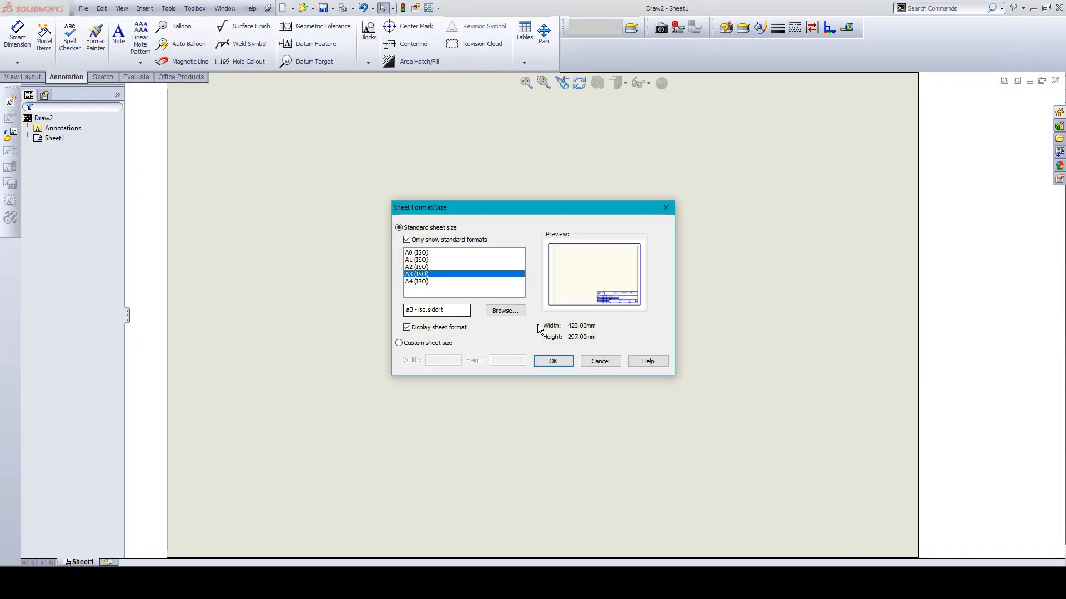
{"action": "left_click", "coordinate": [558, 360]}
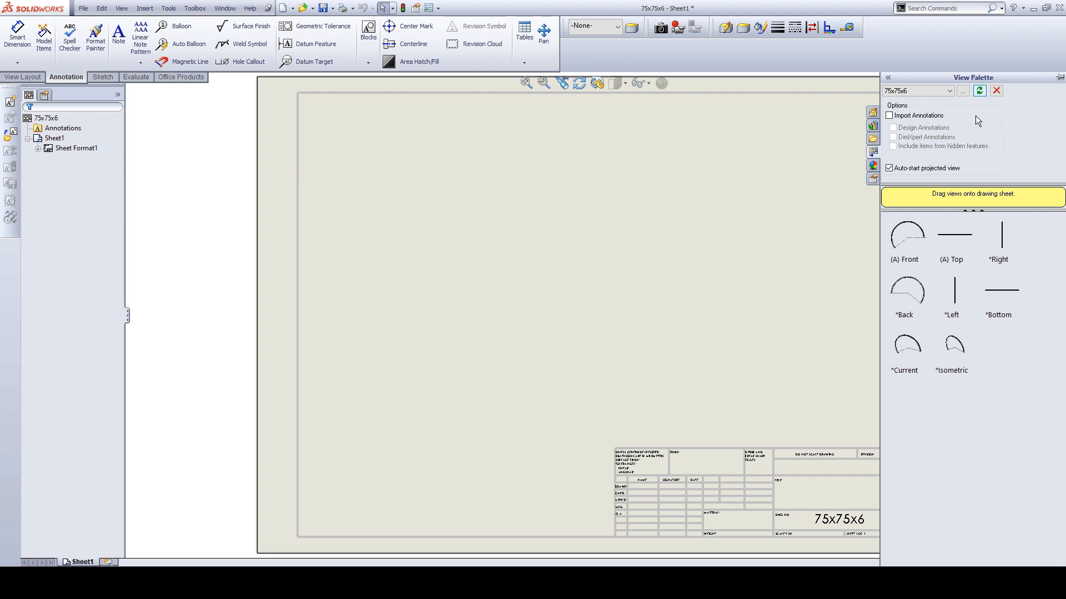
- Place the front view of the rolled angle on the sheet and an isometric view beside it
{"action": "left_click_drag", "start_coordinate": [915, 256], "coordinate": [463, 230]}
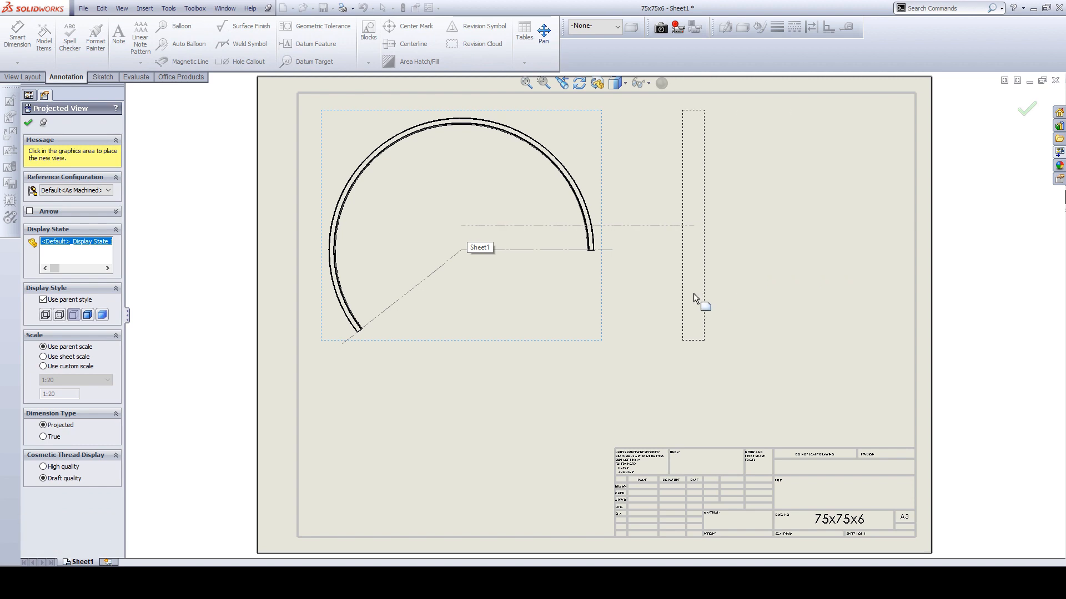
{"action": "key", "text": "Escape"}
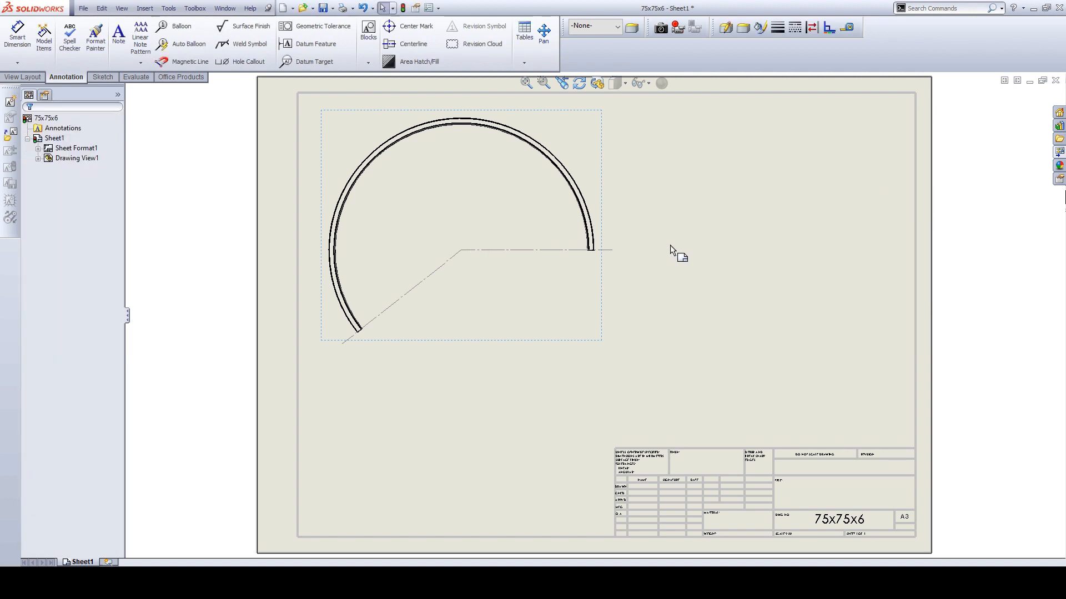
{"action": "left_click", "coordinate": [1059, 165]}
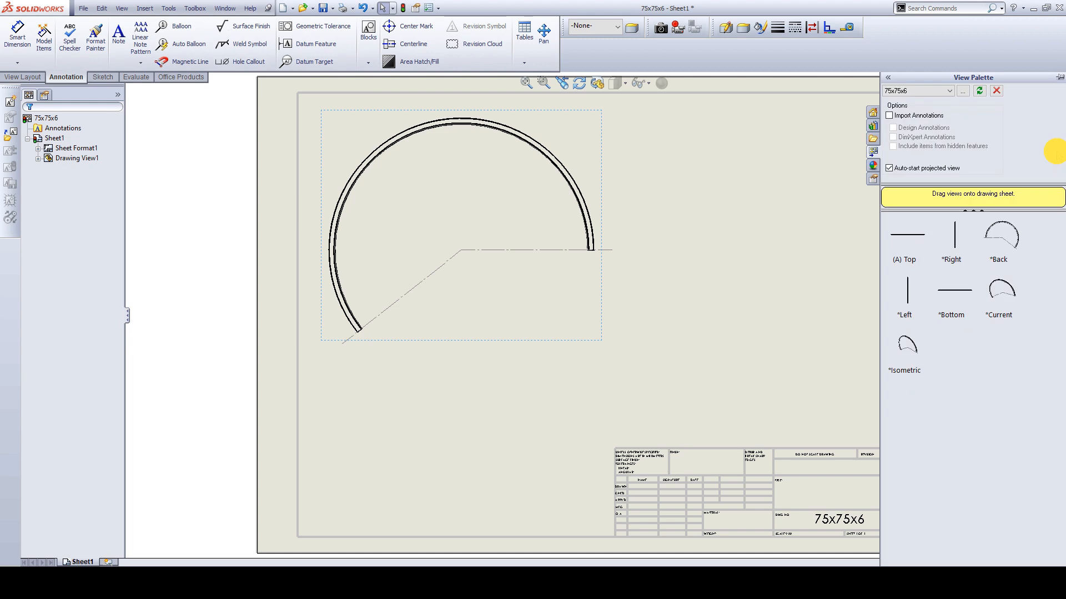
{"action": "mouse_move", "coordinate": [915, 354]}
{"action": "left_mouse_down"}
{"action": "mouse_move", "coordinate": [782, 285]}
{"action": "mouse_move", "coordinate": [785, 262]}
{"action": "left_mouse_up"}
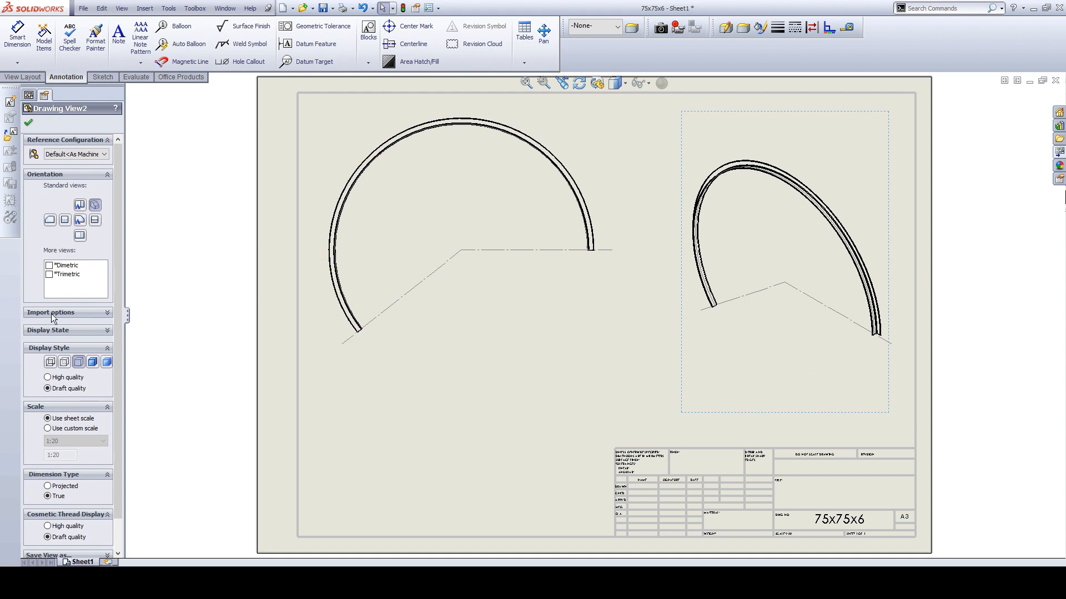
- Set the isometric view's display style to shaded with edges
{"action": "mouse_move", "coordinate": [126, 315]}
{"action": "left_mouse_down"}
{"action": "mouse_move", "coordinate": [136, 309]}
{"action": "mouse_move", "coordinate": [175, 333]}
{"action": "left_mouse_up"}
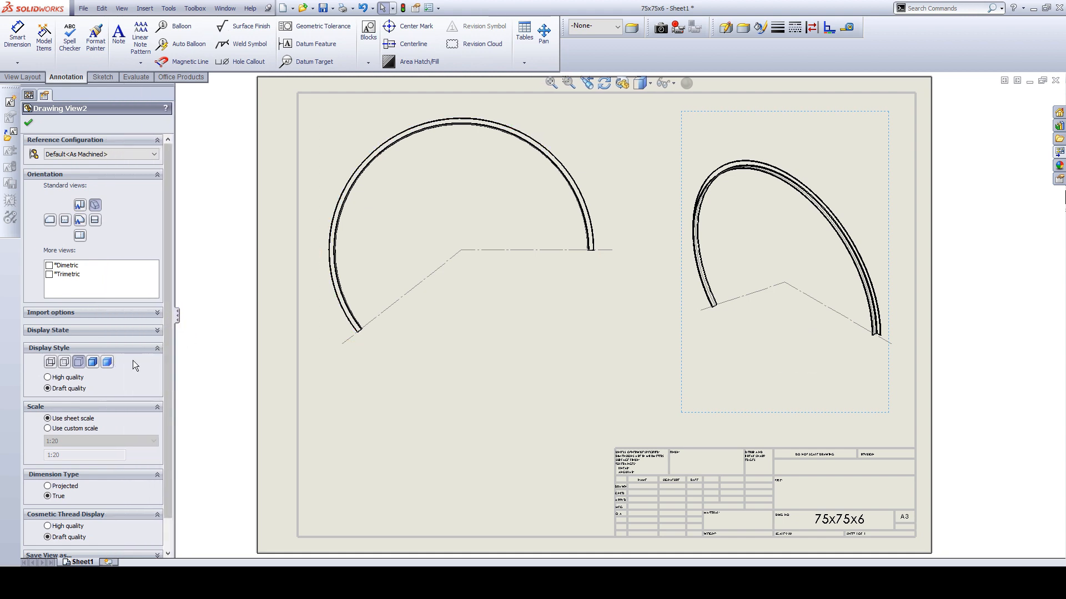
{"action": "left_click", "coordinate": [92, 364]}
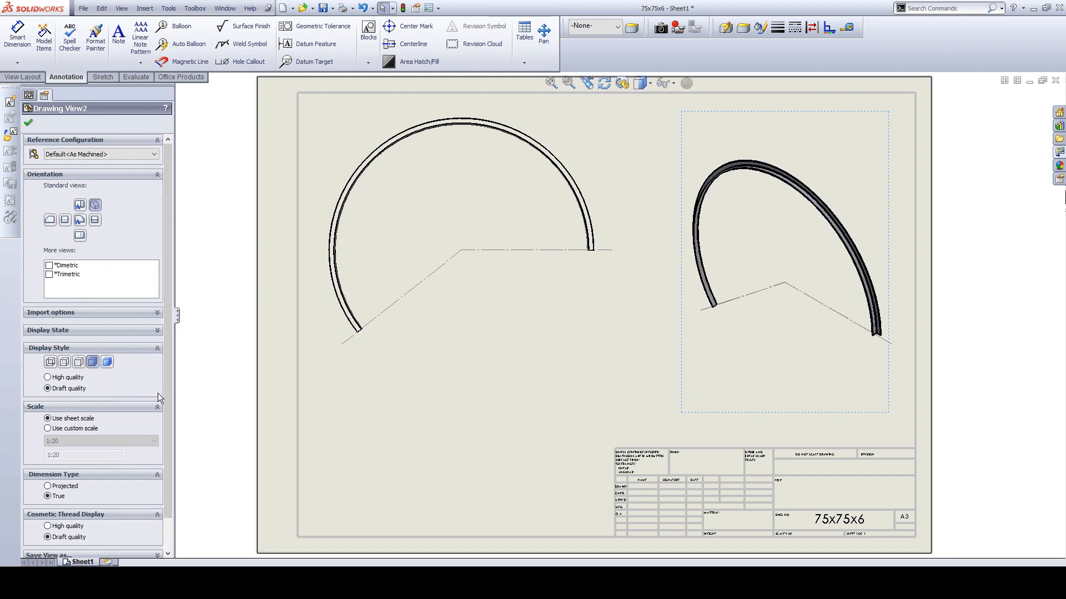
{"action": "left_click", "coordinate": [29, 123]}
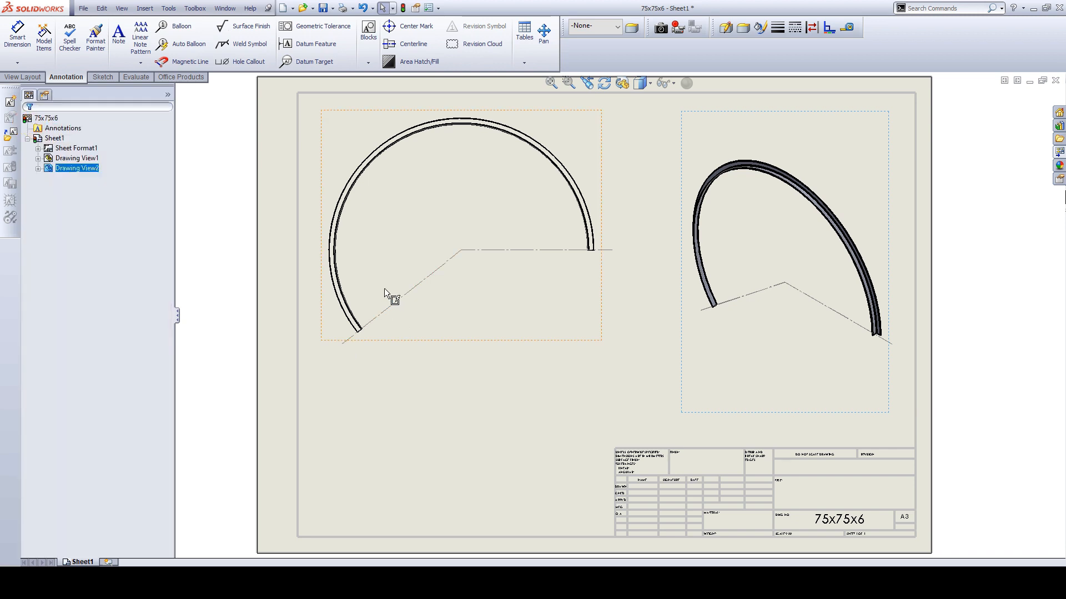
- Set the front view's display style to hidden lines visible
{"action": "left_click", "coordinate": [395, 333]}
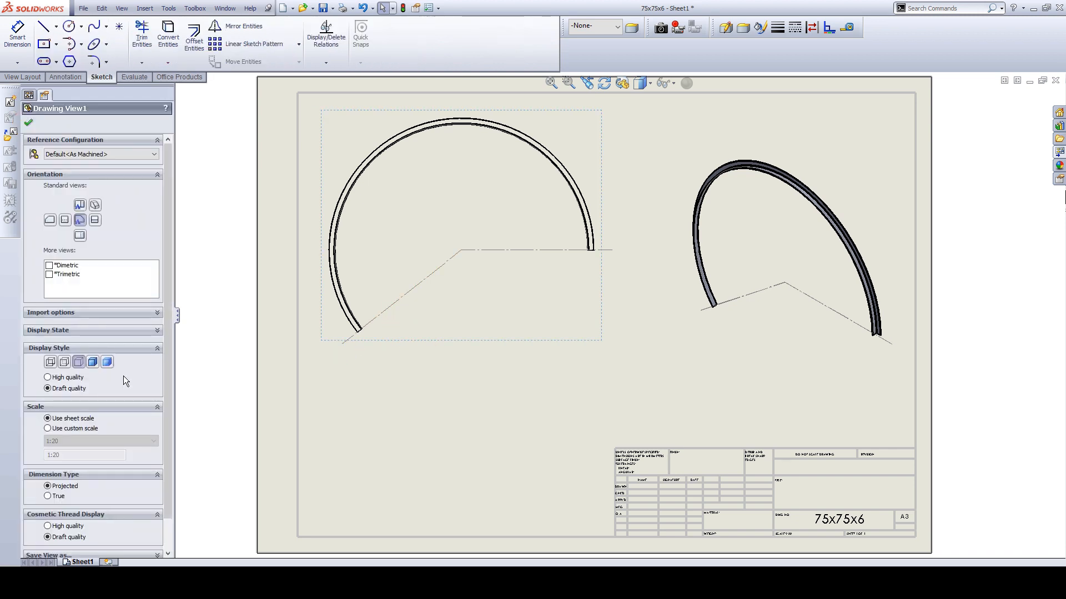
{"action": "left_click", "coordinate": [64, 362]}
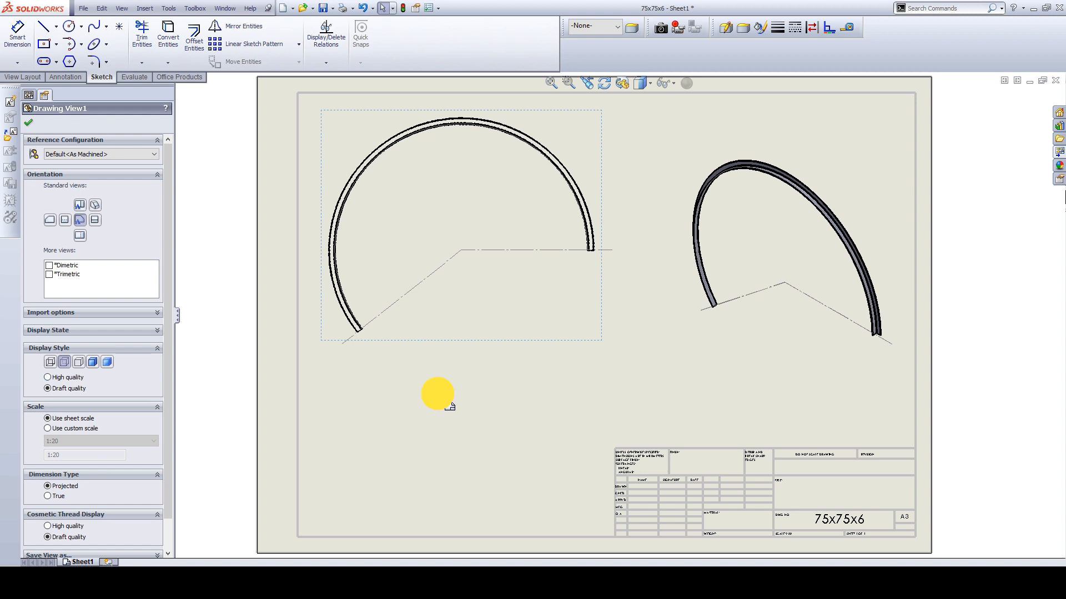
{"action": "left_click", "coordinate": [438, 394]}
- Insert the entire model's dimensions into the front view and move the 6000 arc length dimension outward, closer to the inner edge
{"action": "left_click", "coordinate": [428, 332]}
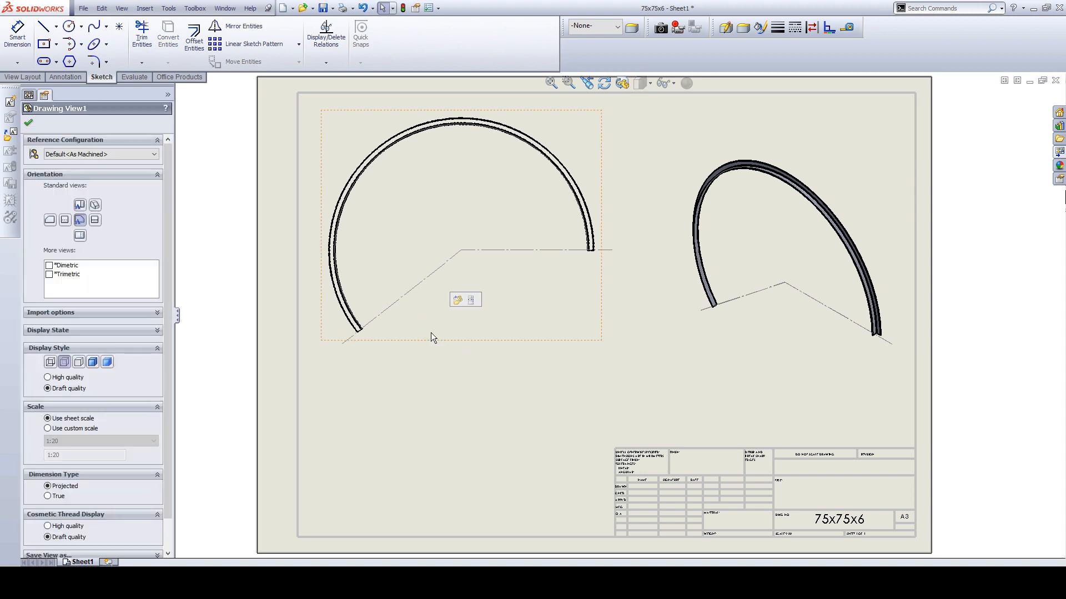
{"action": "left_click", "coordinate": [65, 77]}
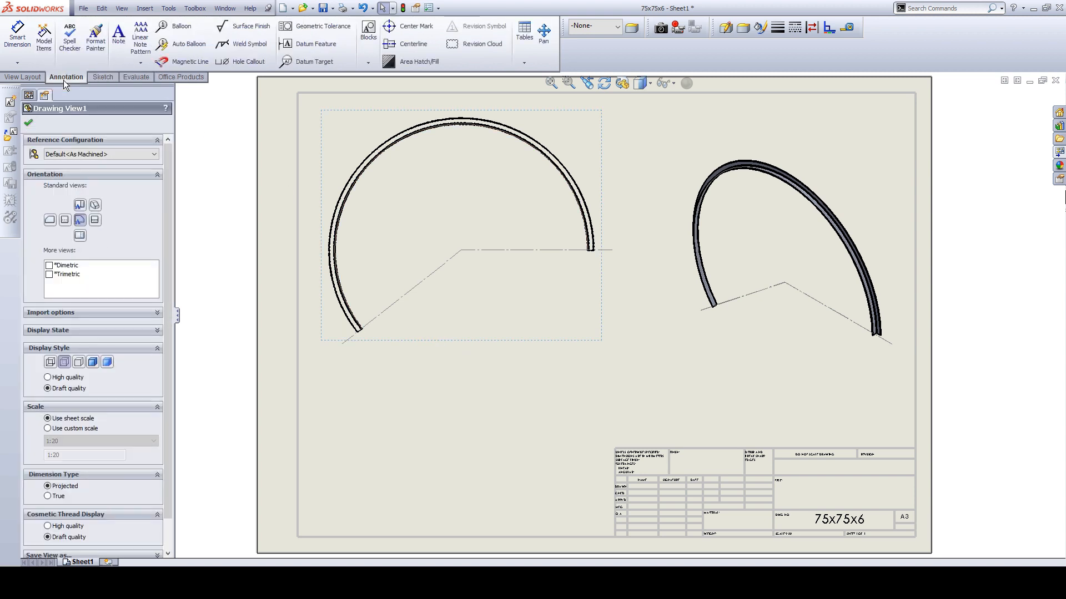
{"action": "left_click", "coordinate": [47, 49]}
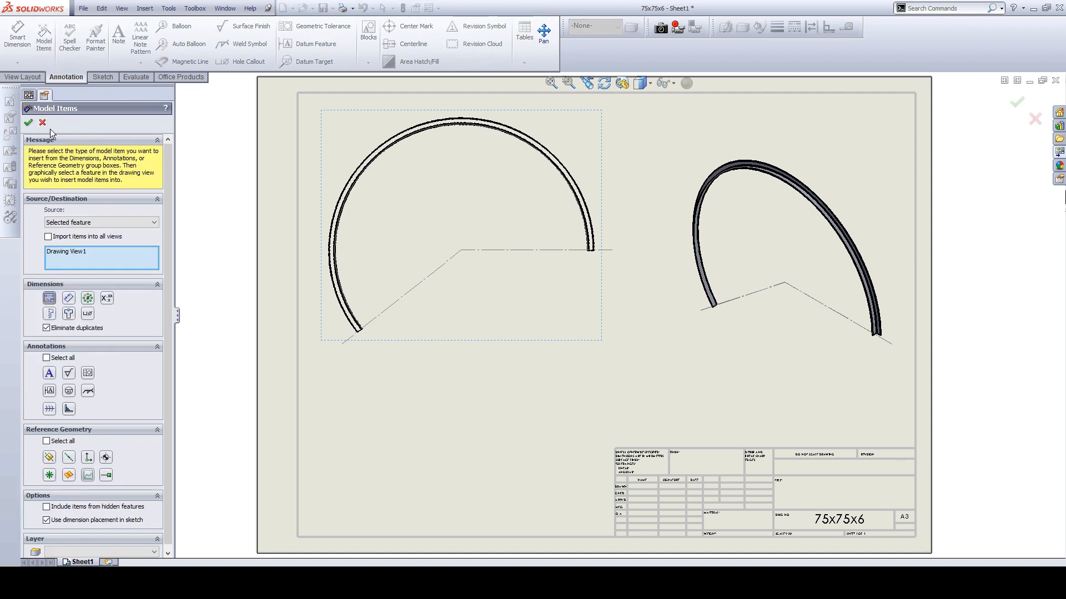
{"action": "left_click", "coordinate": [28, 123]}
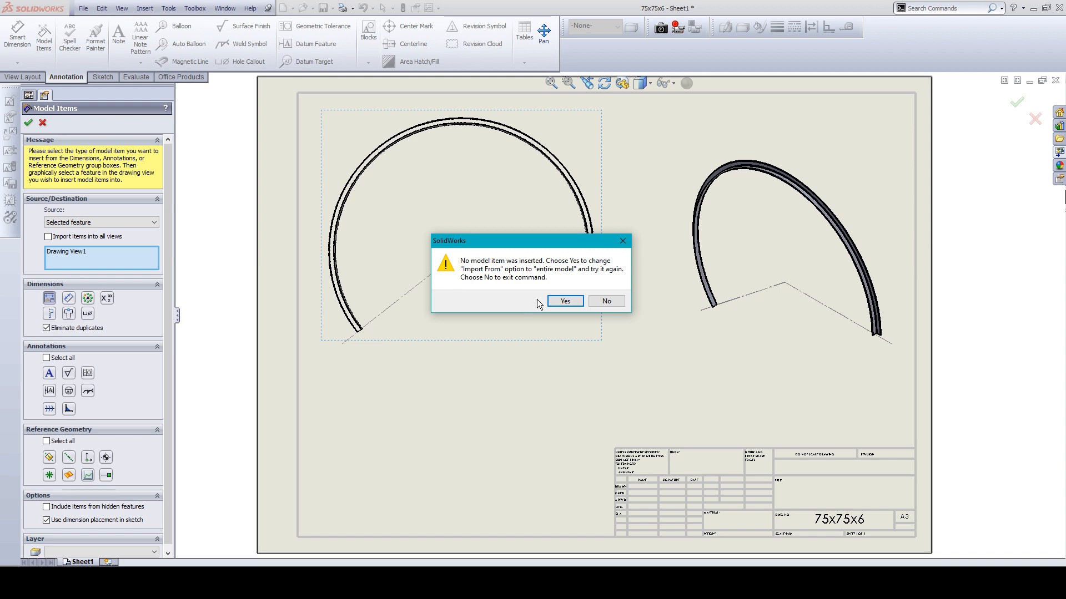
{"action": "left_click", "coordinate": [561, 301]}
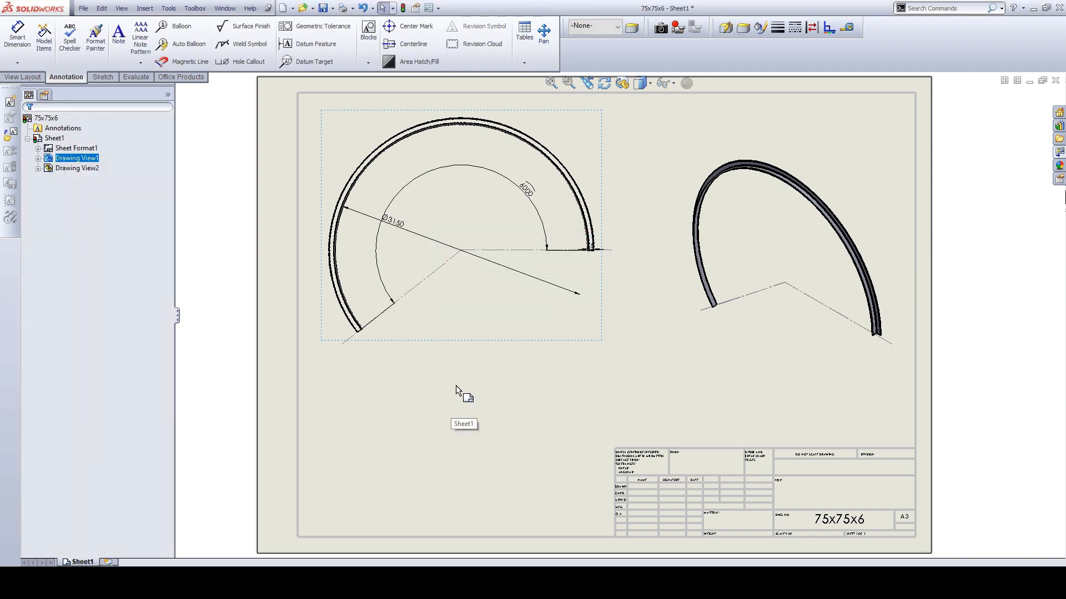
{"action": "left_click_drag", "start_coordinate": [525, 188], "coordinate": [530, 169]}
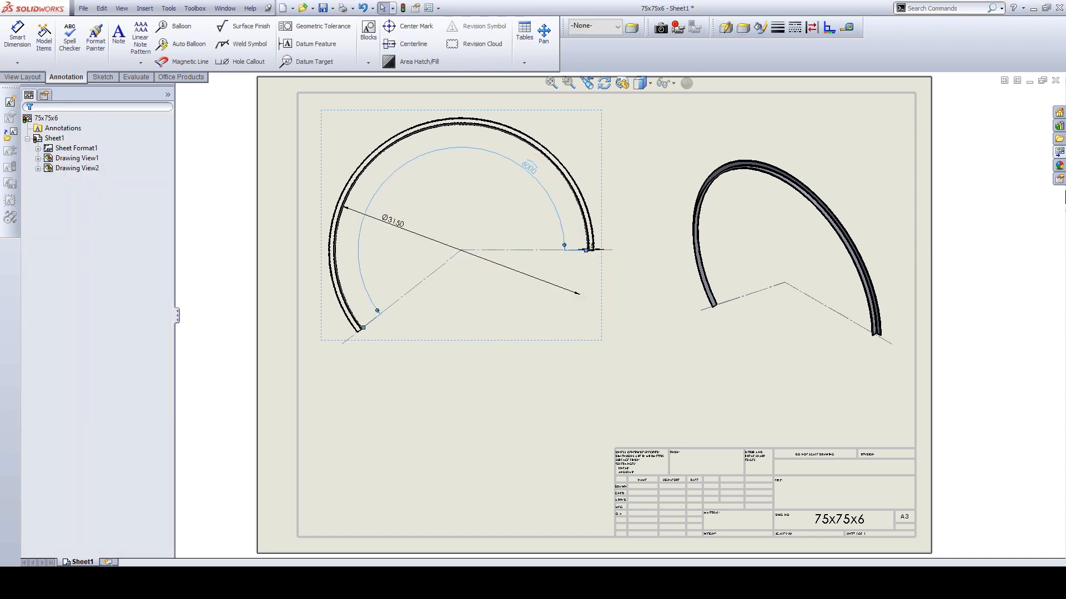
{"action": "left_click", "coordinate": [492, 209]}
- Give the front view's diameter dimension a foreshortened leader and append ID to its text
{"action": "left_click", "coordinate": [399, 224]}
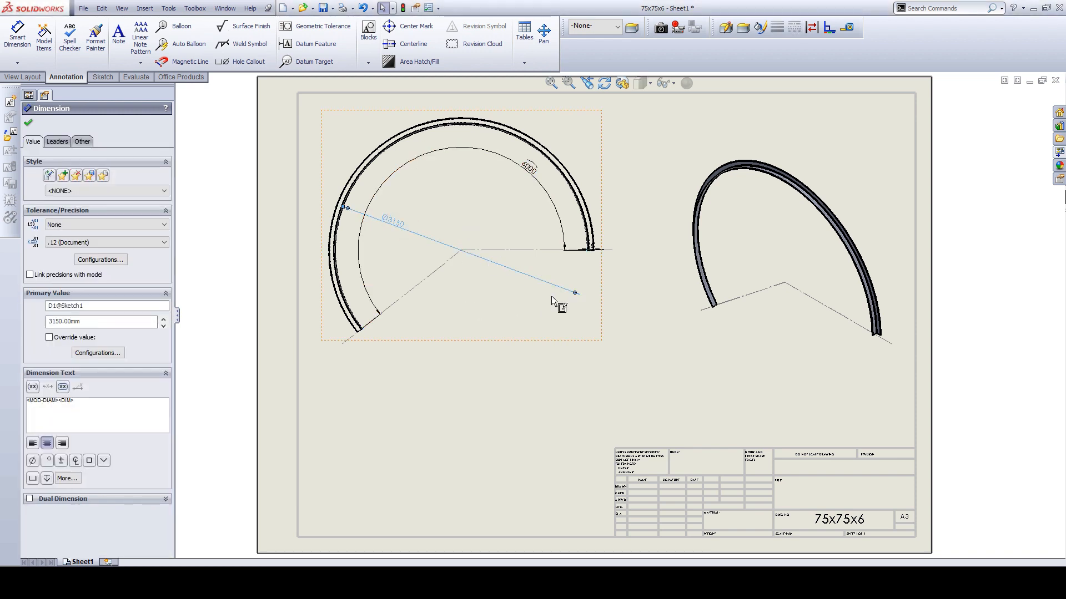
{"action": "left_click", "coordinate": [57, 142]}
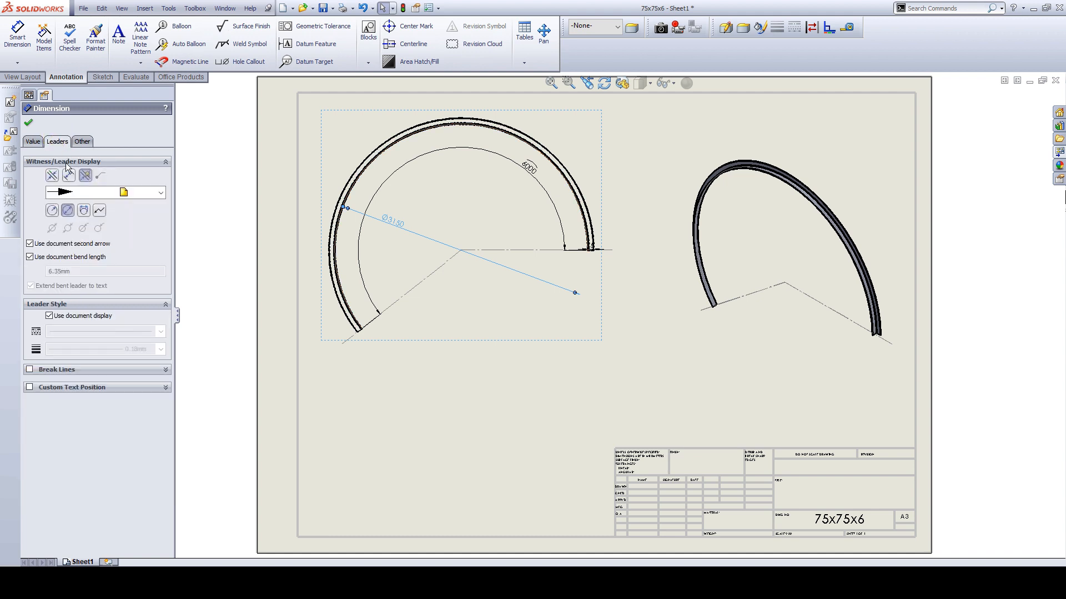
{"action": "left_click", "coordinate": [100, 212]}
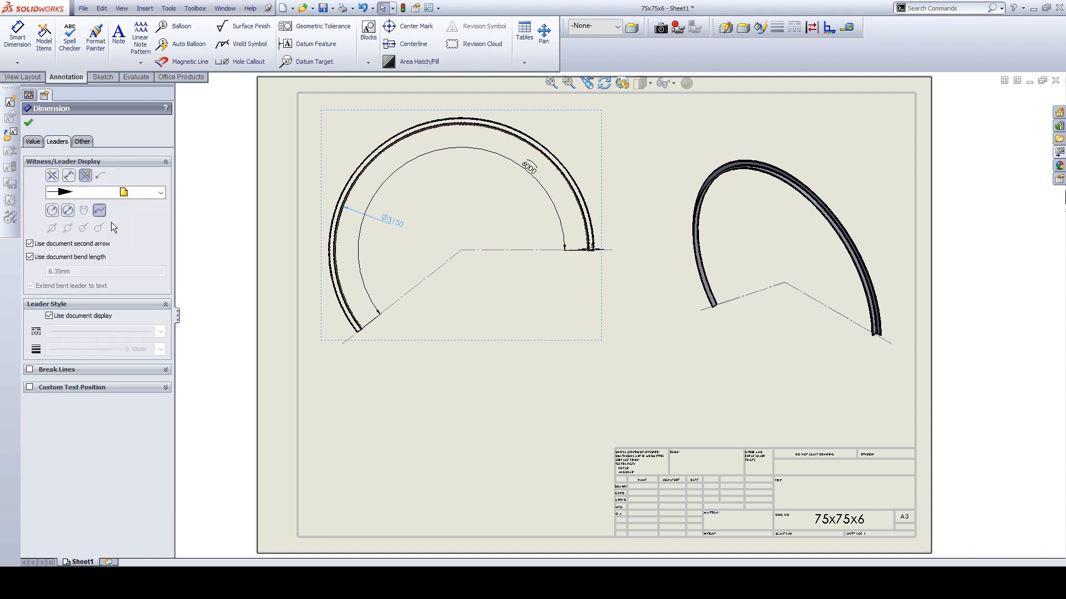
{"action": "left_click", "coordinate": [33, 141]}
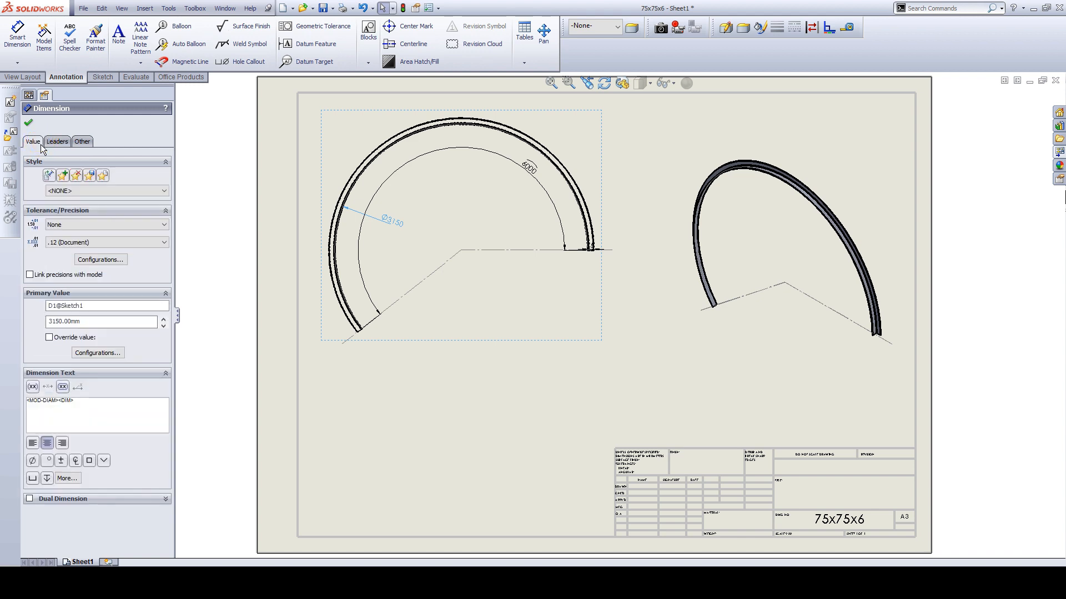
{"action": "left_click", "coordinate": [130, 417]}
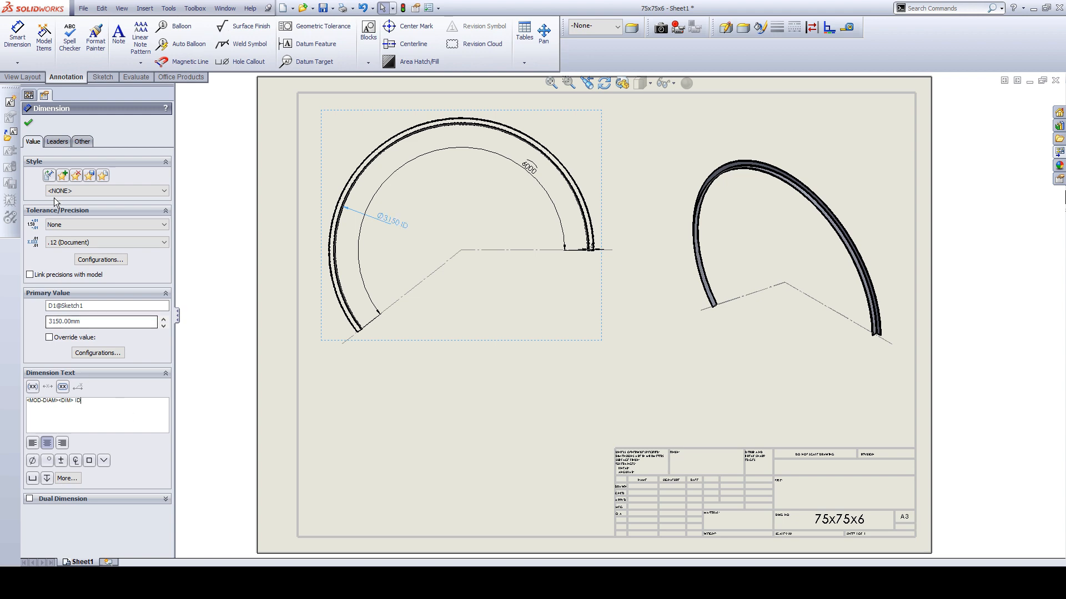
{"action": "left_click", "coordinate": [28, 122]}
{"action": "left_click", "coordinate": [481, 380]}
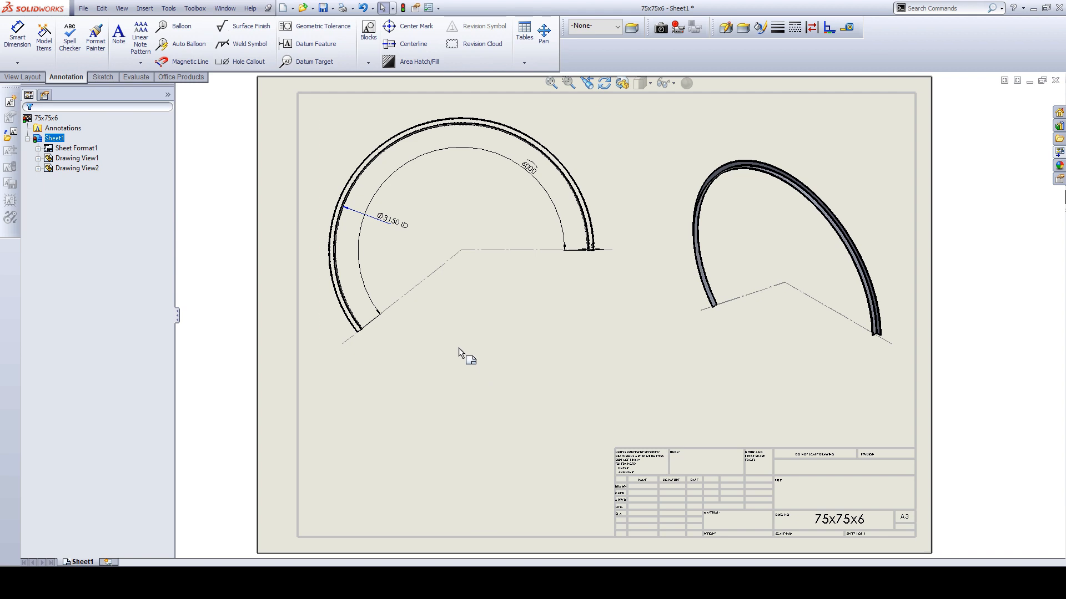
- Move the angle's leg width dimension below the arc's horizontal end and extend its text to read 75x75x6
{"action": "left_click", "coordinate": [603, 249]}
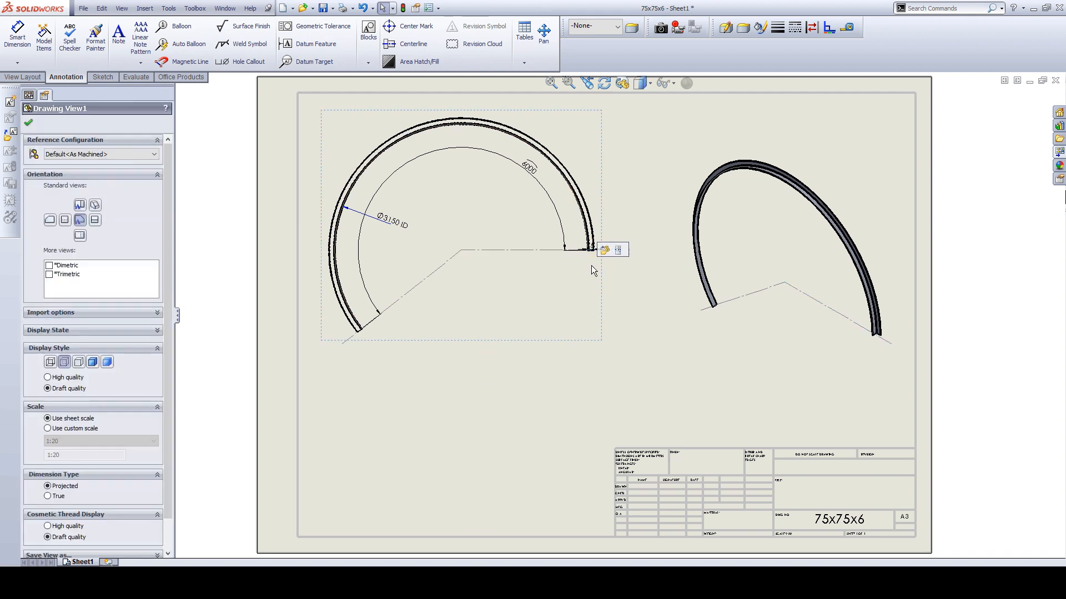
{"action": "scroll", "coordinate": [592, 265], "scroll_direction": "down", "scroll_amount": 5}
{"action": "left_click_drag", "start_coordinate": [593, 274], "coordinate": [460, 371]}
{"action": "left_click", "coordinate": [89, 421]}
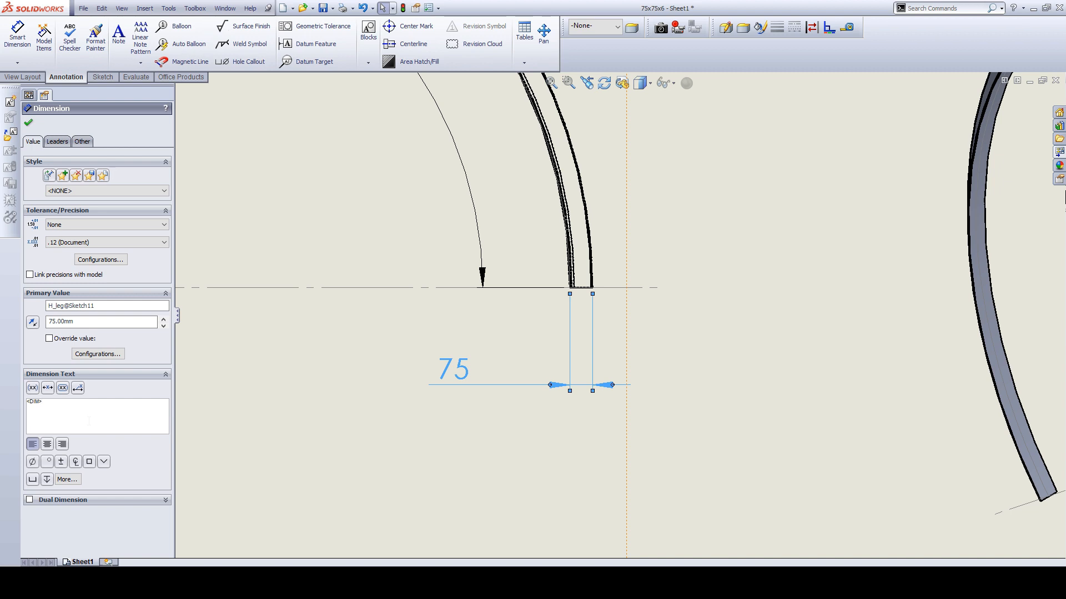
{"action": "type", "text": "x75"}
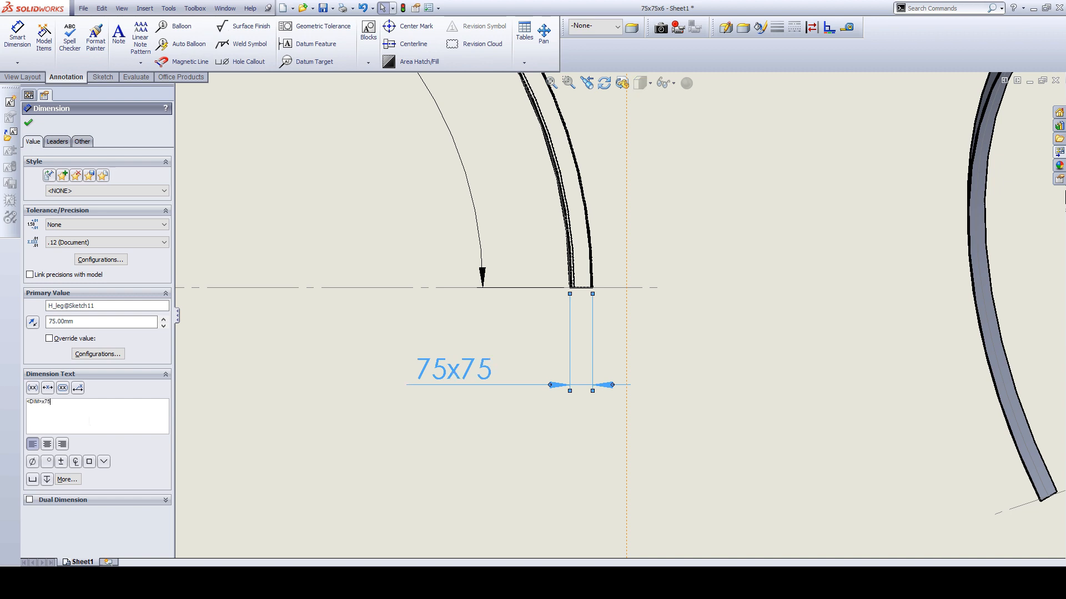
{"action": "type", "text": "x6"}
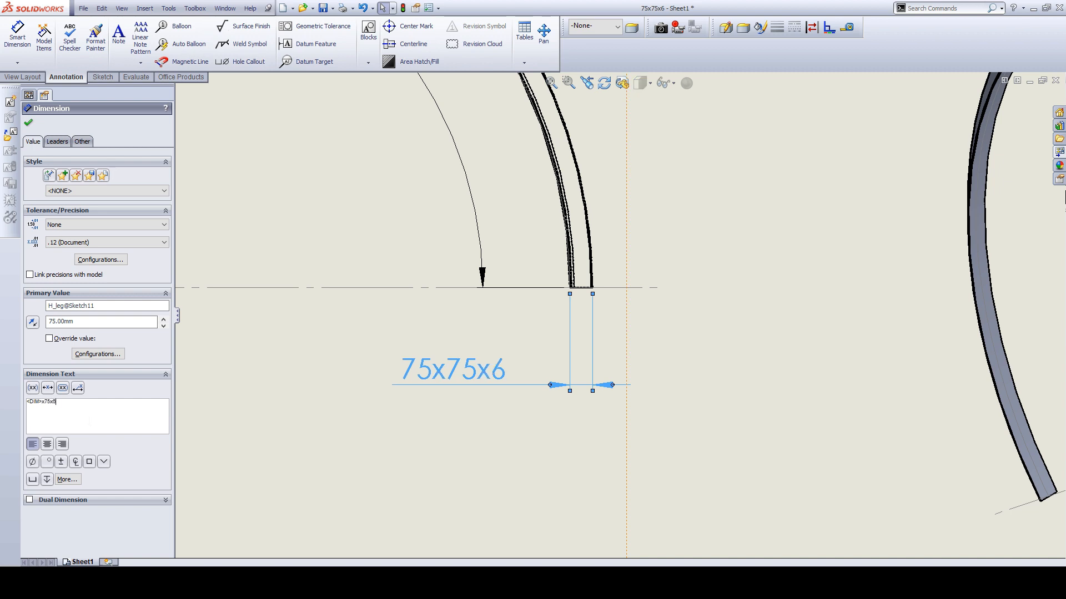
{"action": "left_click", "coordinate": [300, 231]}
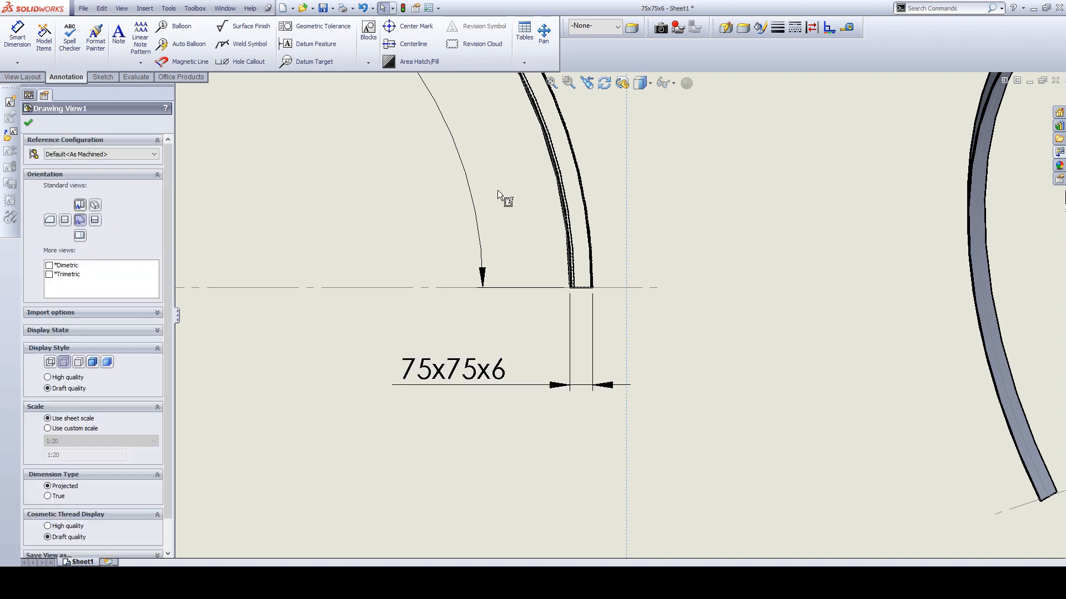
- Sketch a vertical construction line in the front view from the arc centre to just above the angle's outer edge
{"action": "scroll", "coordinate": [505, 198], "scroll_direction": "up", "scroll_amount": 6}
{"action": "scroll", "coordinate": [517, 365], "scroll_direction": "down", "scroll_amount": 2}
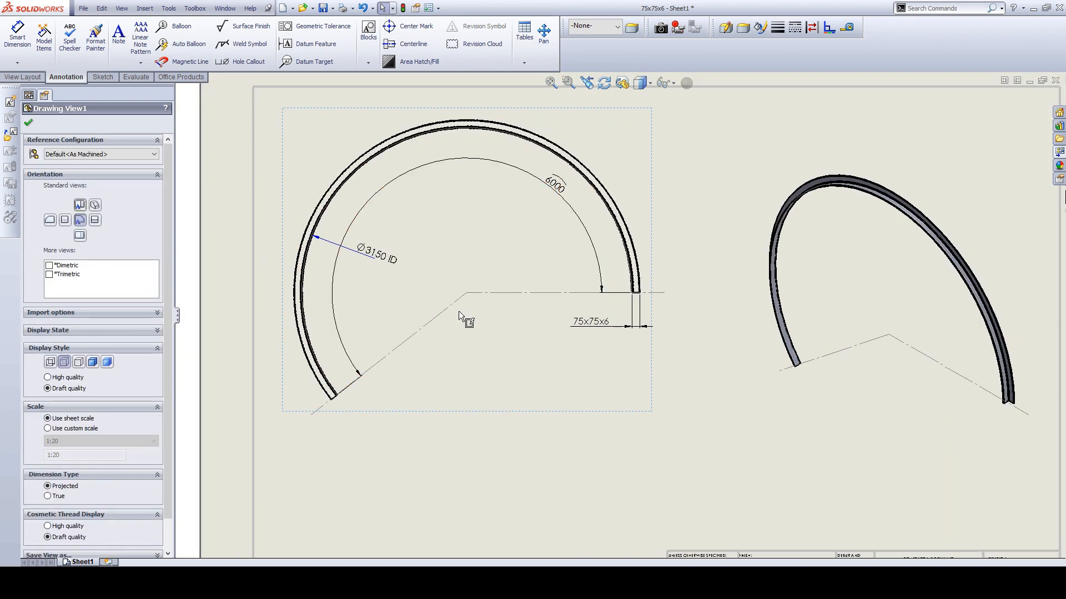
{"action": "left_click", "coordinate": [103, 76]}
{"action": "left_click", "coordinate": [56, 26]}
{"action": "left_click", "coordinate": [69, 52]}
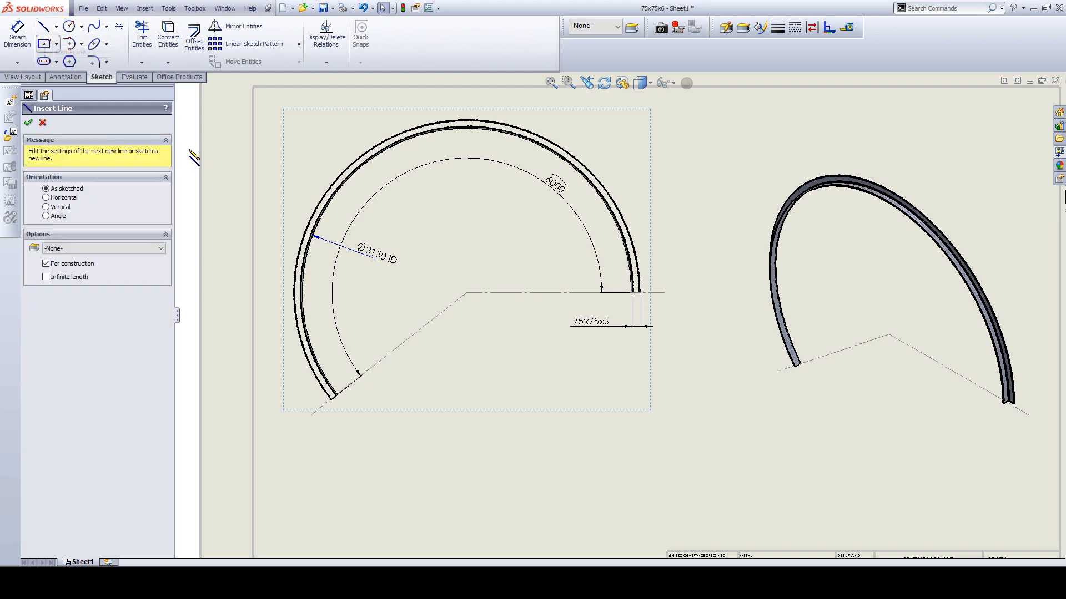
{"action": "left_click", "coordinate": [466, 293]}
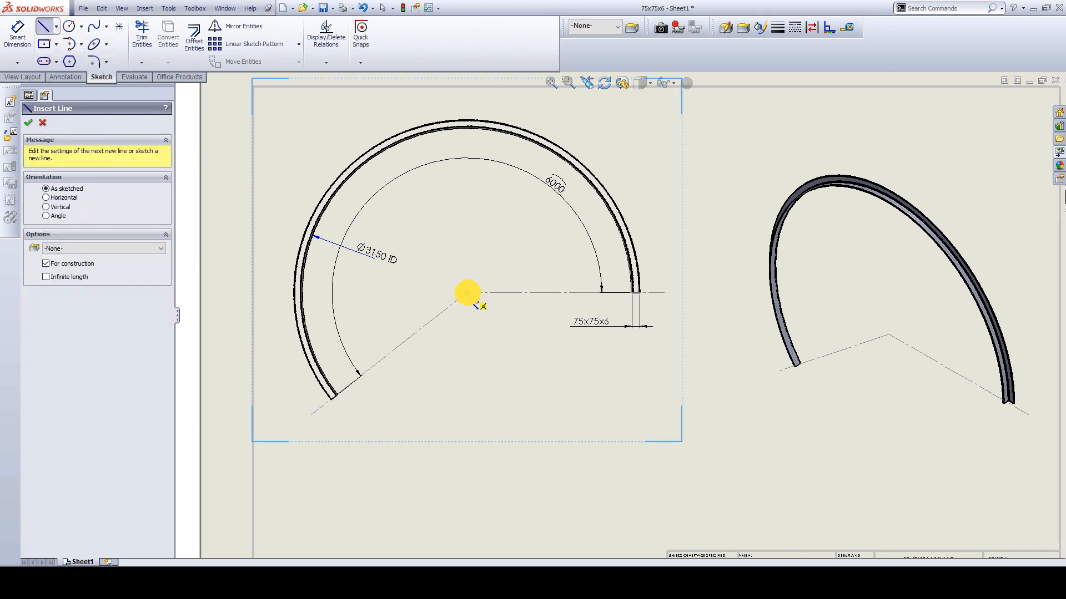
{"action": "left_click", "coordinate": [467, 98]}
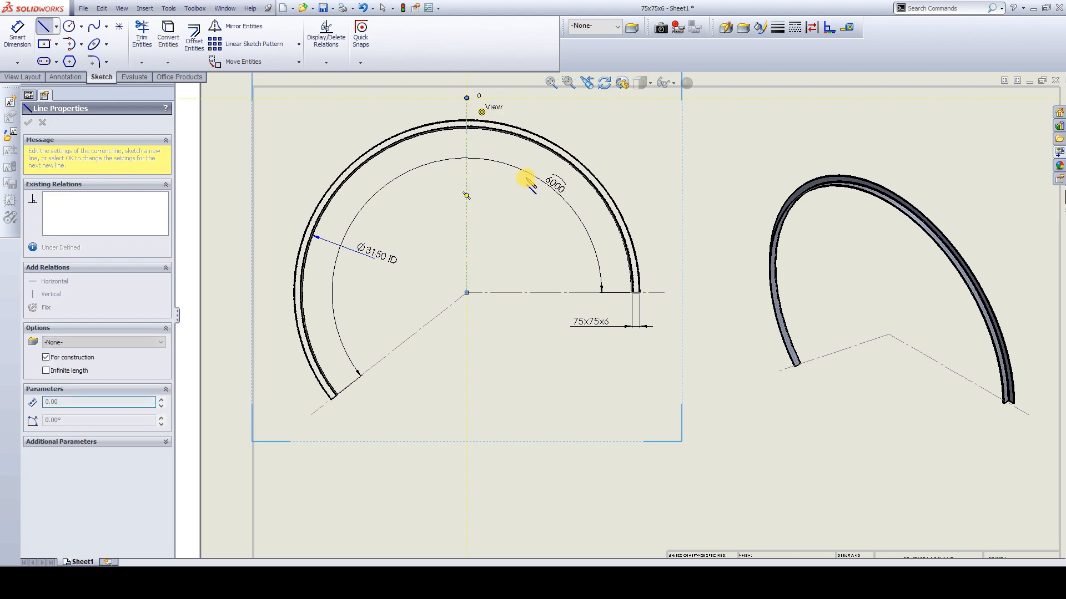
{"action": "key", "text": "Escape"}
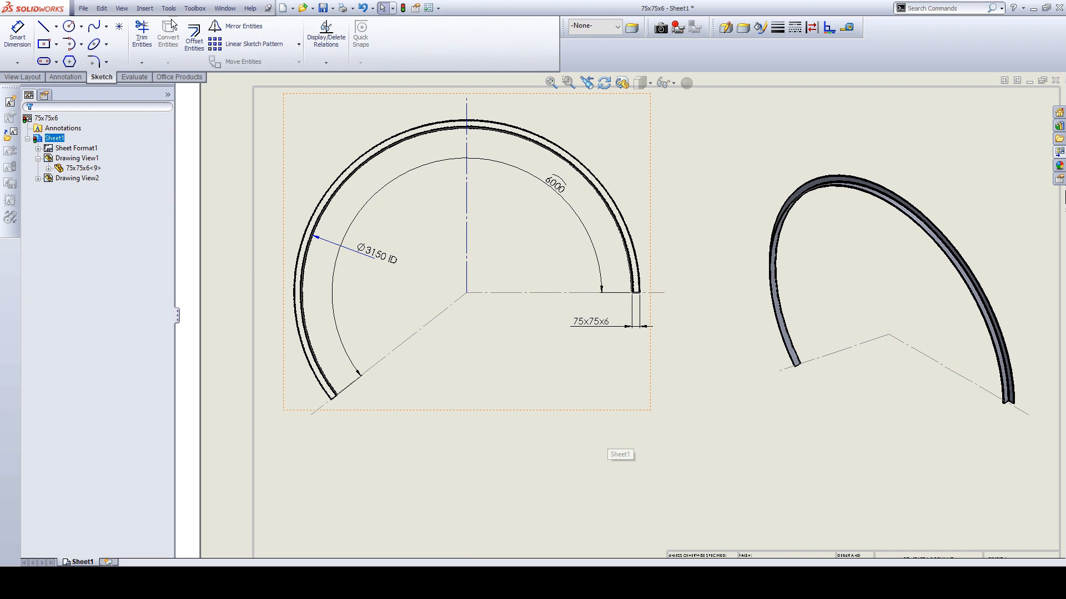
- Create section view A-A from a vertical cutting line along the front view's construction line and place it between the two existing views
{"action": "left_click", "coordinate": [22, 79]}
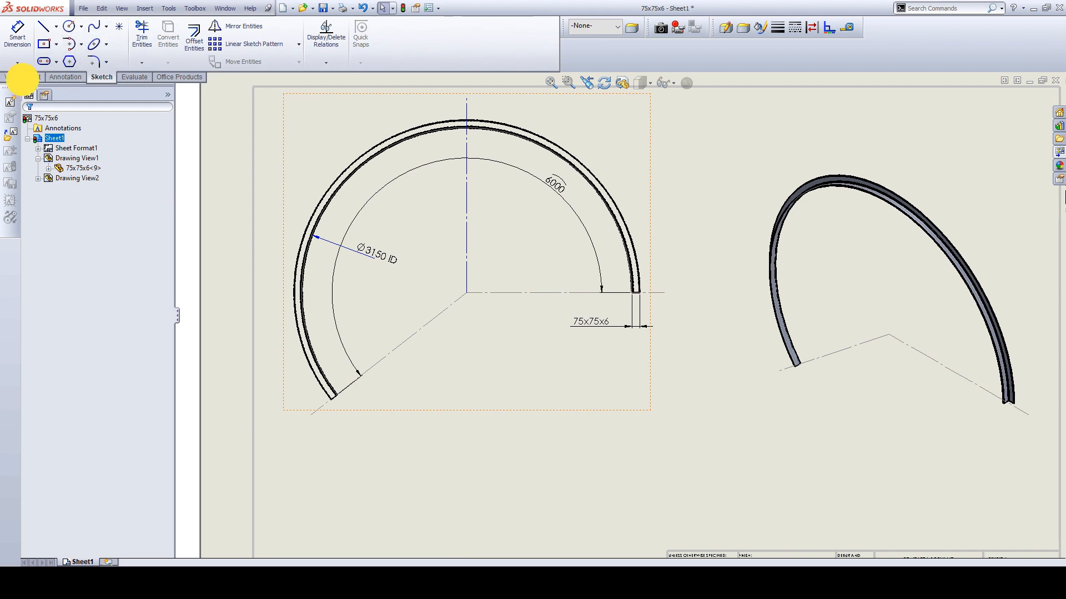
{"action": "left_click", "coordinate": [129, 40]}
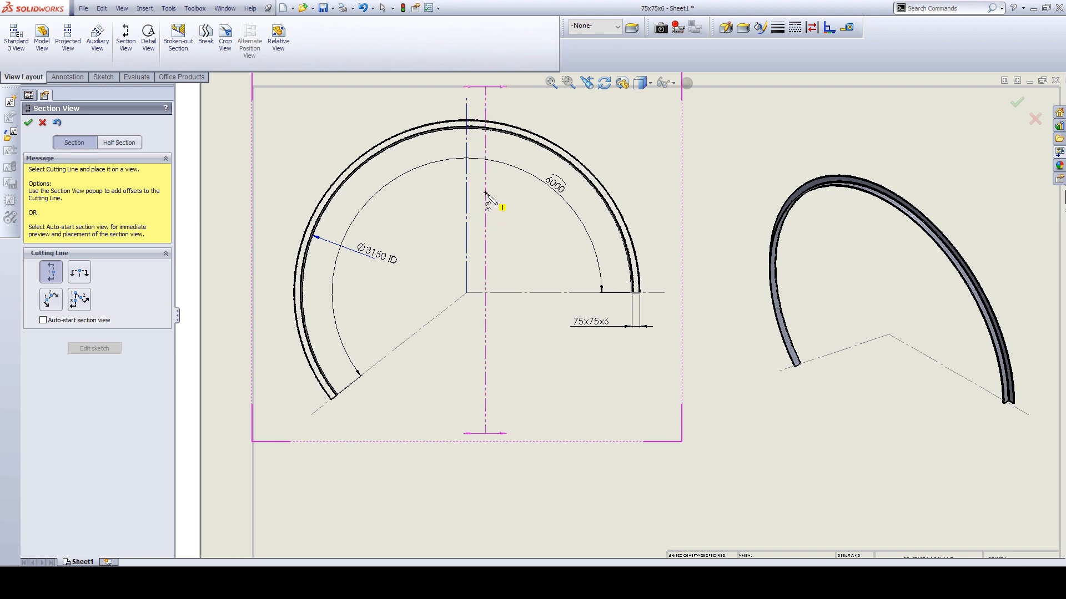
{"action": "left_click", "coordinate": [466, 207]}
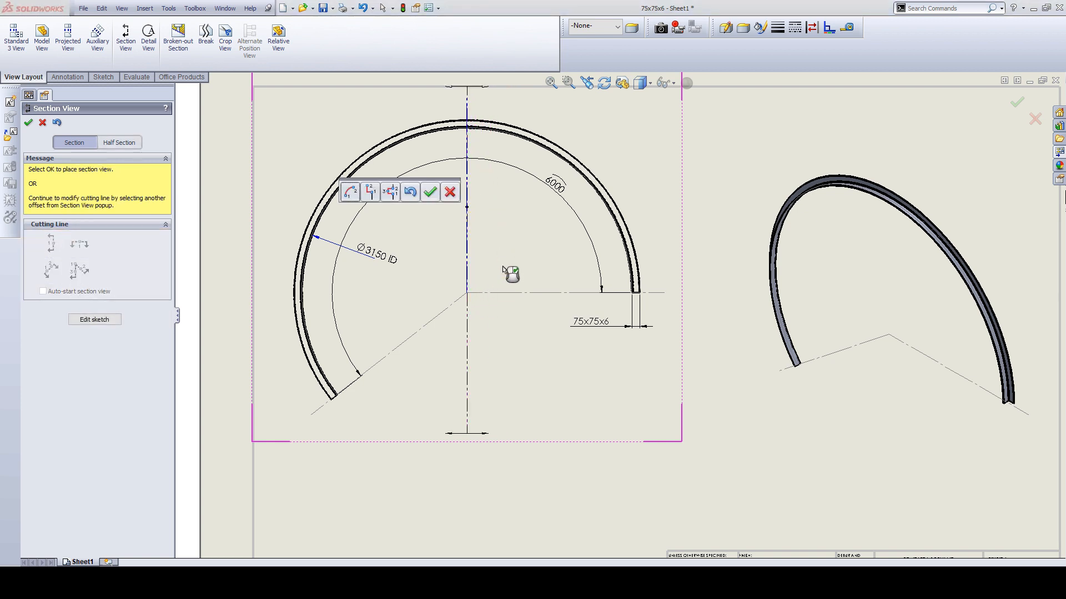
{"action": "left_click", "coordinate": [429, 191]}
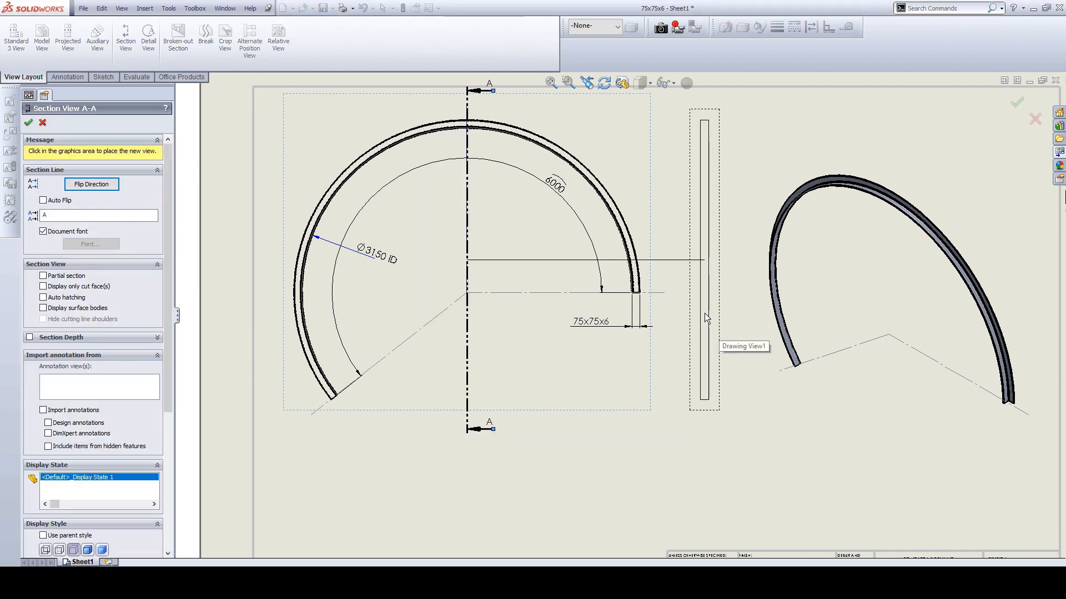
{"action": "left_click", "coordinate": [705, 313]}
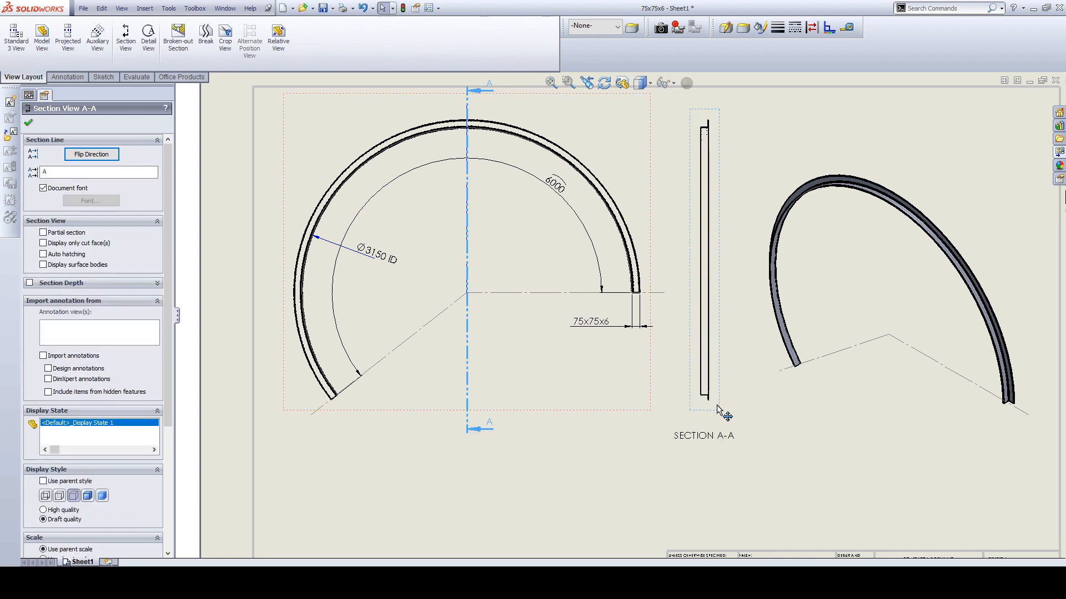
{"action": "key", "text": "Escape"}
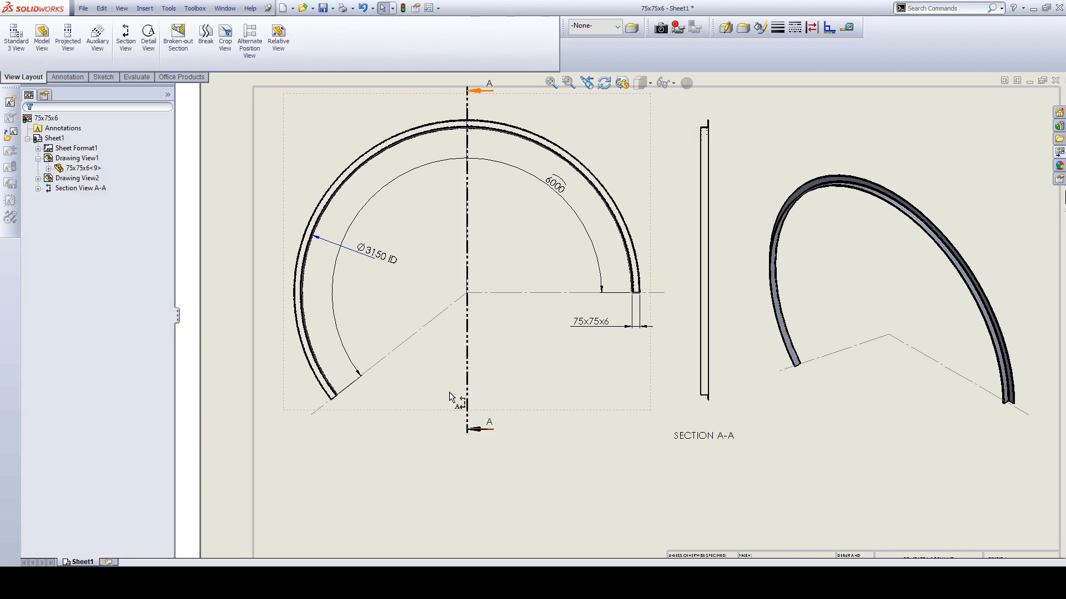
- Restrict section view A-A to a partial section displaying only the cut faces, and rebuild the drawing
{"action": "left_click", "coordinate": [481, 434]}
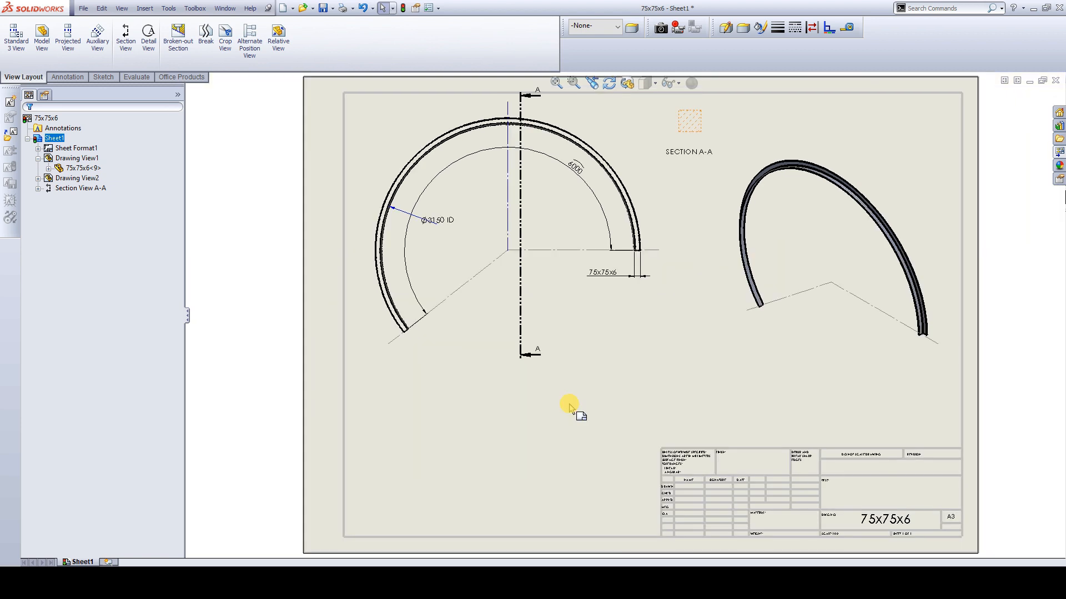
{"action": "key", "text": "ctrl+b"}
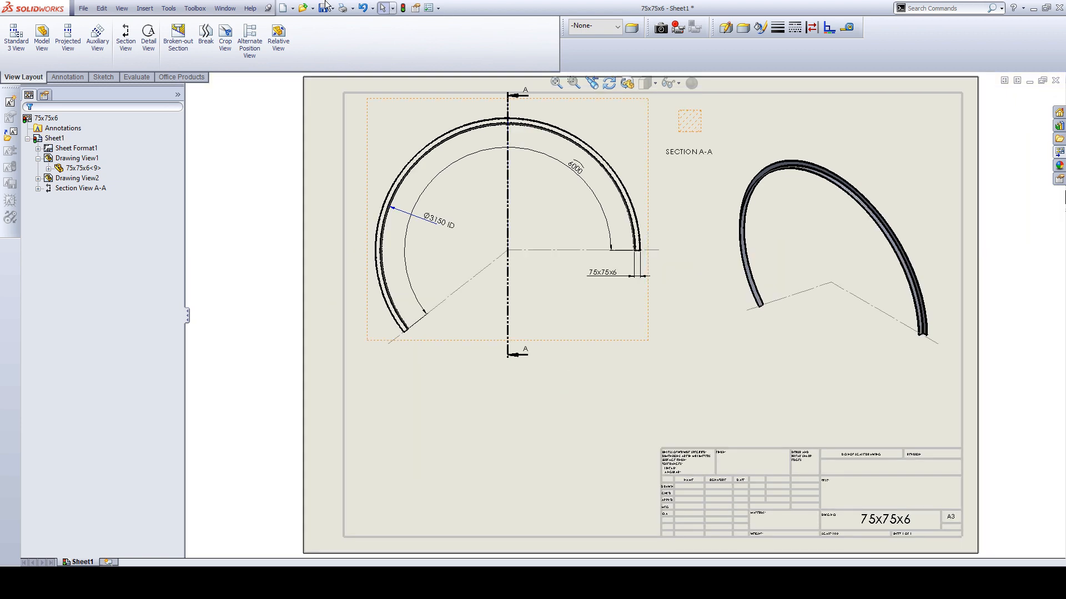
{"action": "left_click", "coordinate": [401, 10]}
- Break section view A-A's alignment with the front view and move it below the front view's section line
{"action": "left_click", "coordinate": [696, 157]}
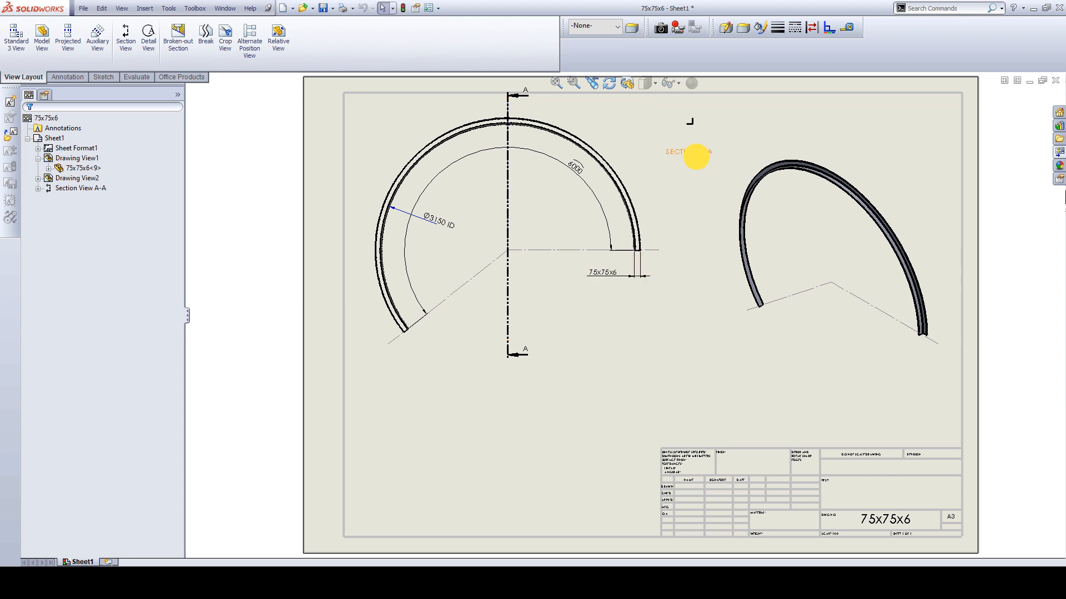
{"action": "mouse_move", "coordinate": [695, 128]}
{"action": "left_mouse_down"}
{"action": "mouse_move", "coordinate": [690, 135]}
{"action": "mouse_move", "coordinate": [716, 142]}
{"action": "mouse_move", "coordinate": [692, 144]}
{"action": "left_mouse_up"}
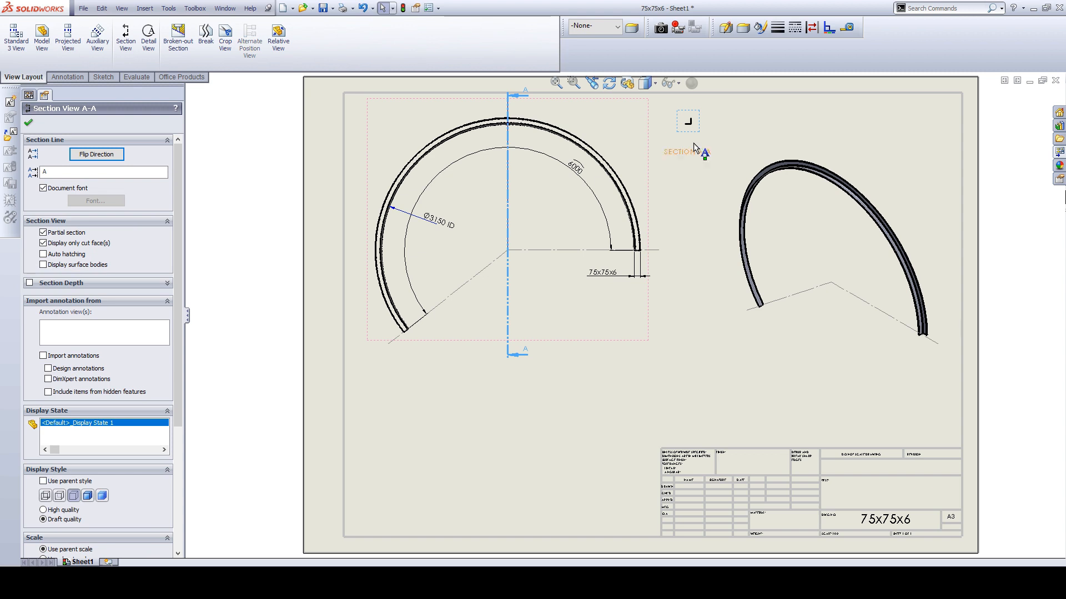
{"action": "right_click", "coordinate": [690, 123]}
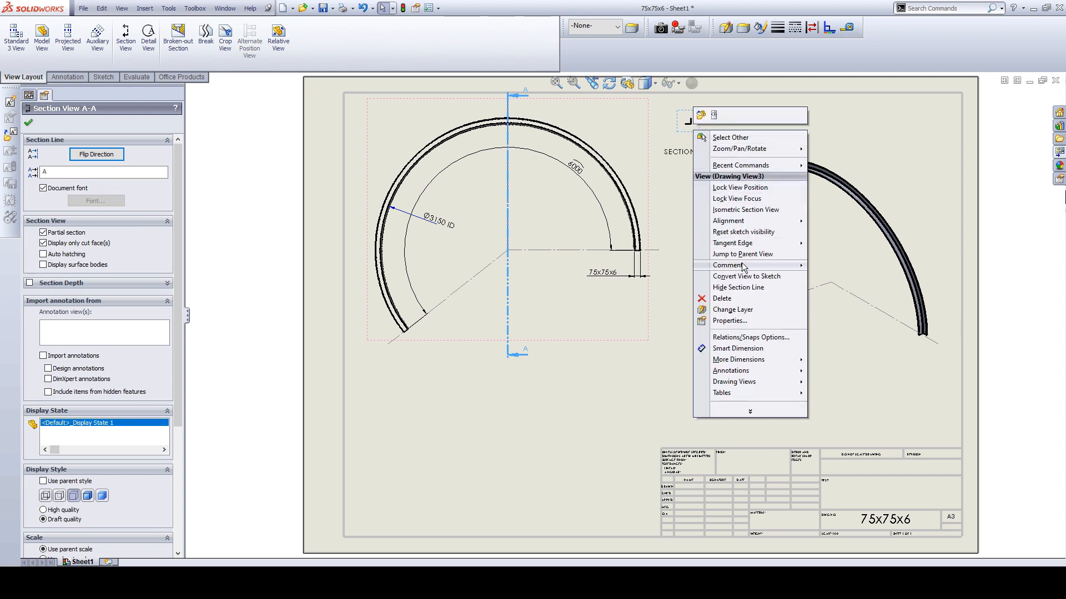
{"action": "mouse_move", "coordinate": [777, 221]}
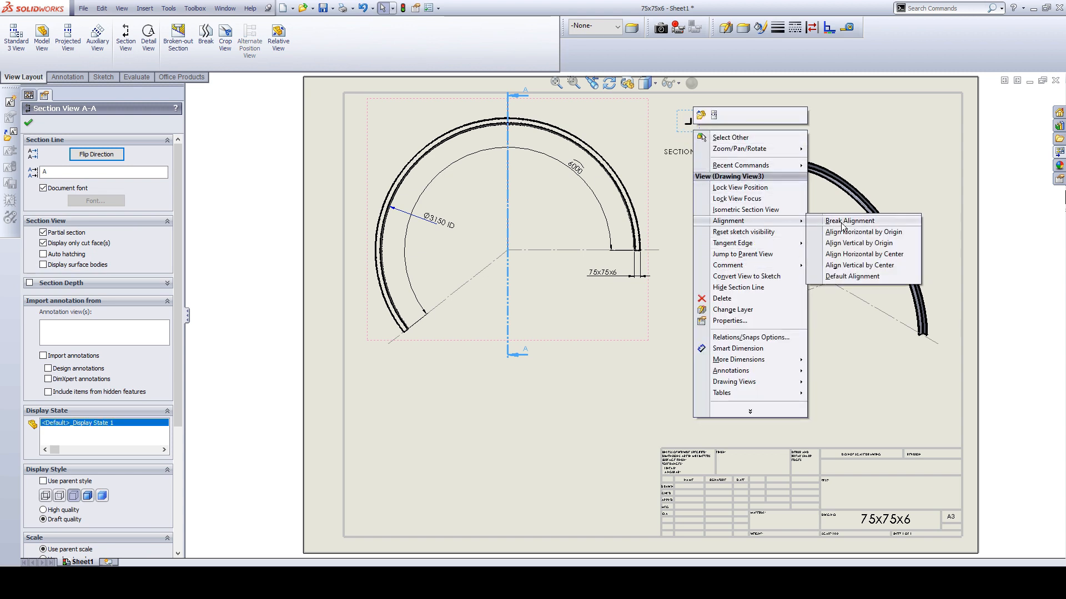
{"action": "left_click", "coordinate": [849, 220]}
{"action": "left_click_drag", "start_coordinate": [685, 134], "coordinate": [499, 440]}
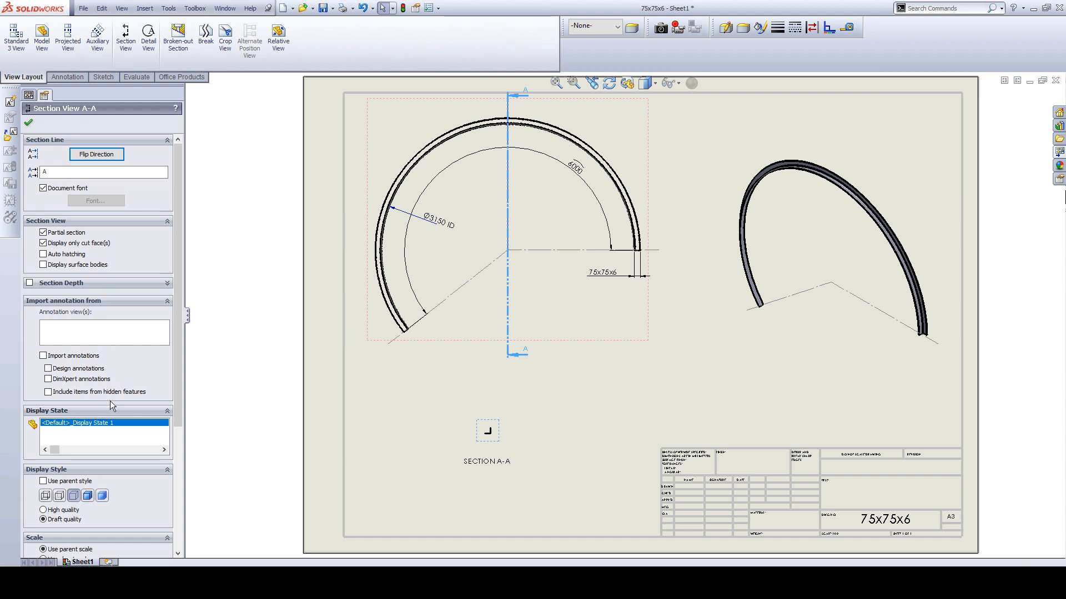
- Give section view A-A a user-defined custom scale of 1:10
{"action": "left_click_drag", "start_coordinate": [181, 258], "coordinate": [185, 392]}
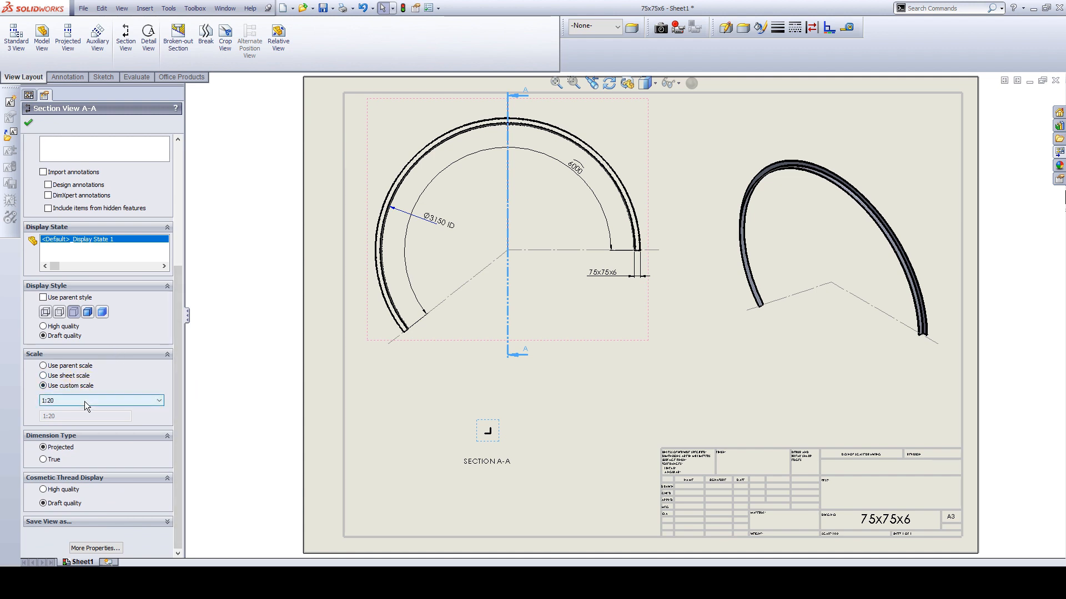
{"action": "left_click", "coordinate": [84, 400]}
{"action": "scroll", "coordinate": [98, 421], "scroll_direction": "up", "scroll_amount": 1}
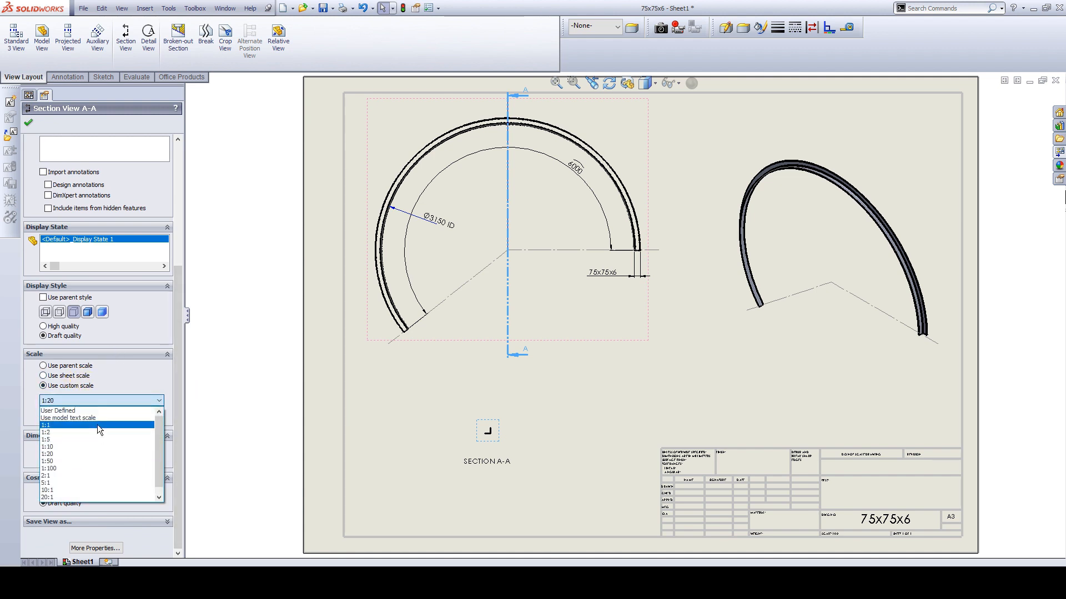
{"action": "left_click", "coordinate": [96, 412]}
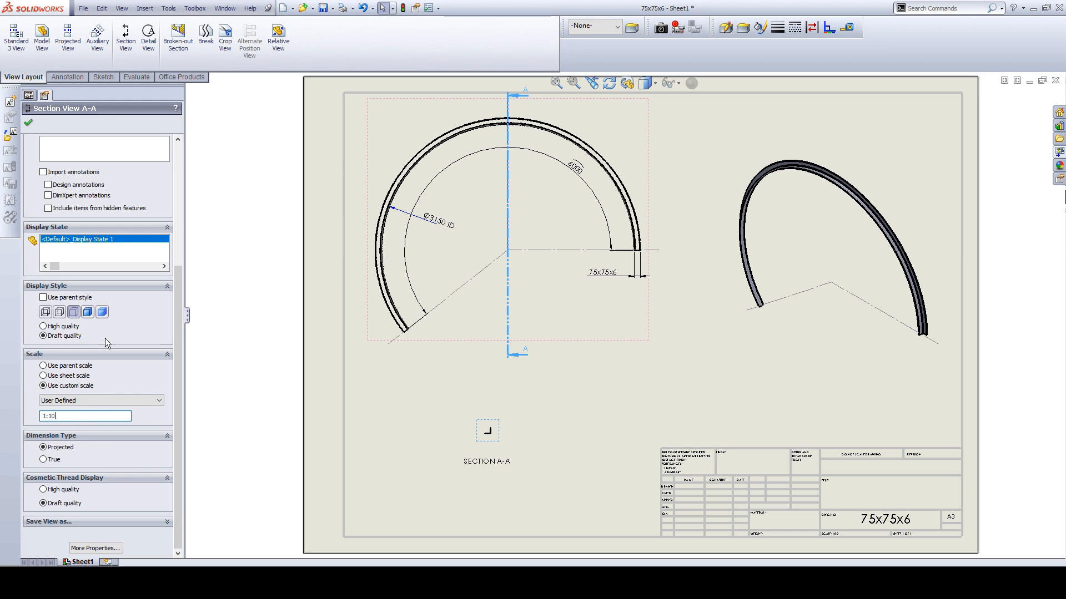
{"action": "left_click", "coordinate": [392, 440]}
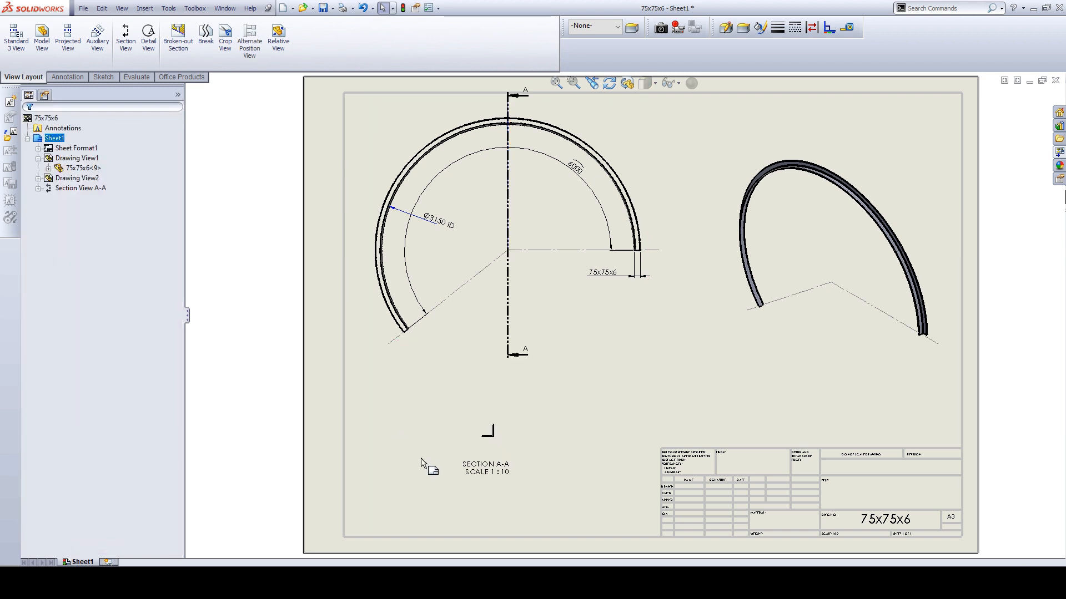
- Try a 1:5 custom scale on section view A-A, settle on 1:2, and move the view slightly closer to the section line
{"action": "scroll", "coordinate": [527, 447], "scroll_direction": "down", "scroll_amount": 5}
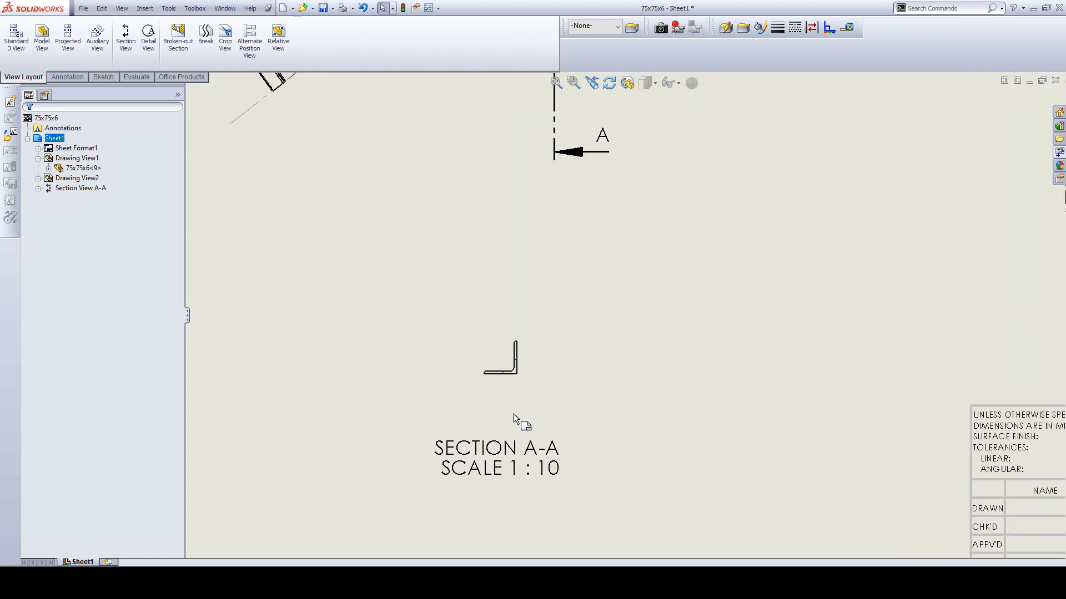
{"action": "left_click", "coordinate": [528, 395]}
{"action": "scroll", "coordinate": [543, 408], "scroll_direction": "up", "scroll_amount": 5}
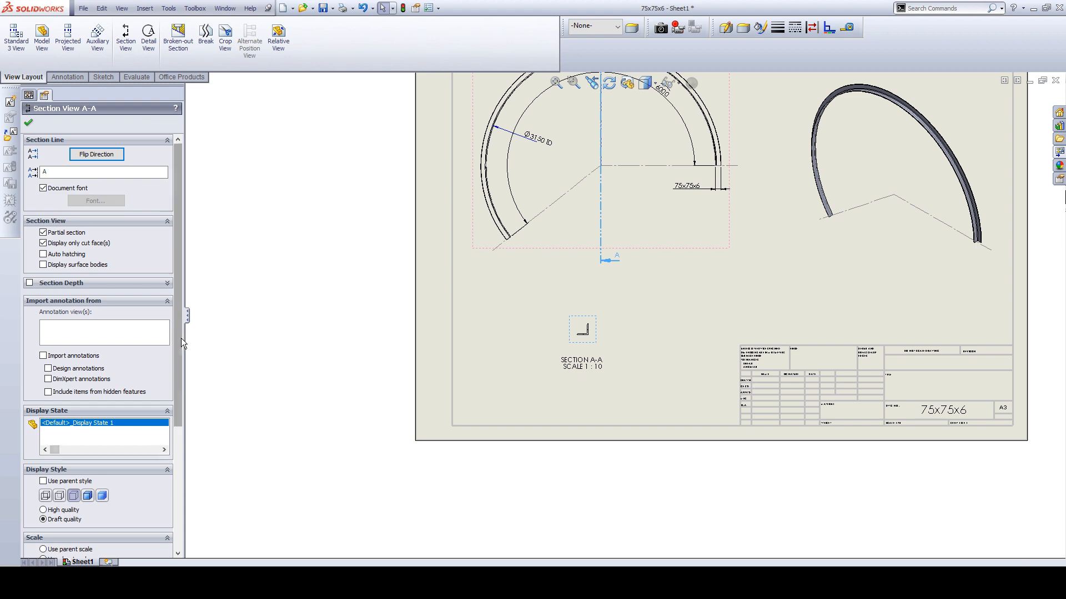
{"action": "left_click_drag", "start_coordinate": [180, 337], "coordinate": [184, 422]}
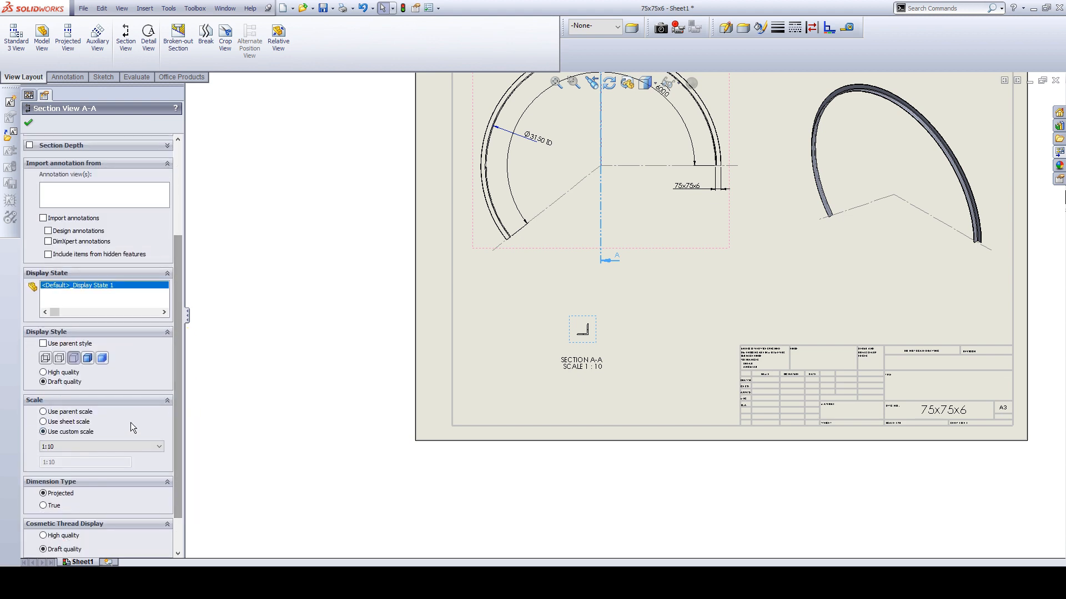
{"action": "left_click", "coordinate": [87, 446]}
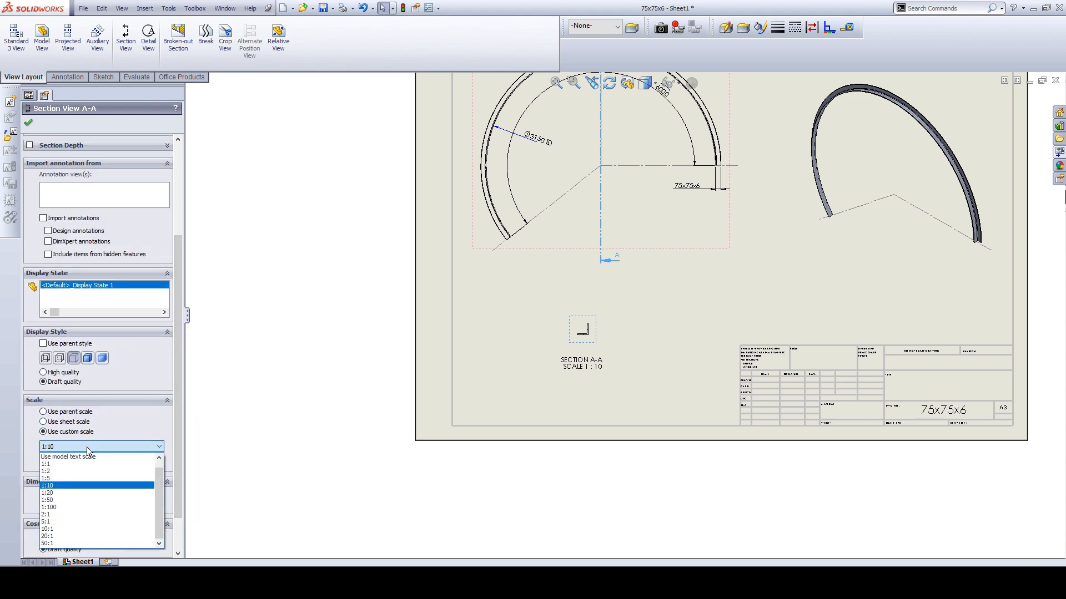
{"action": "left_click", "coordinate": [92, 478]}
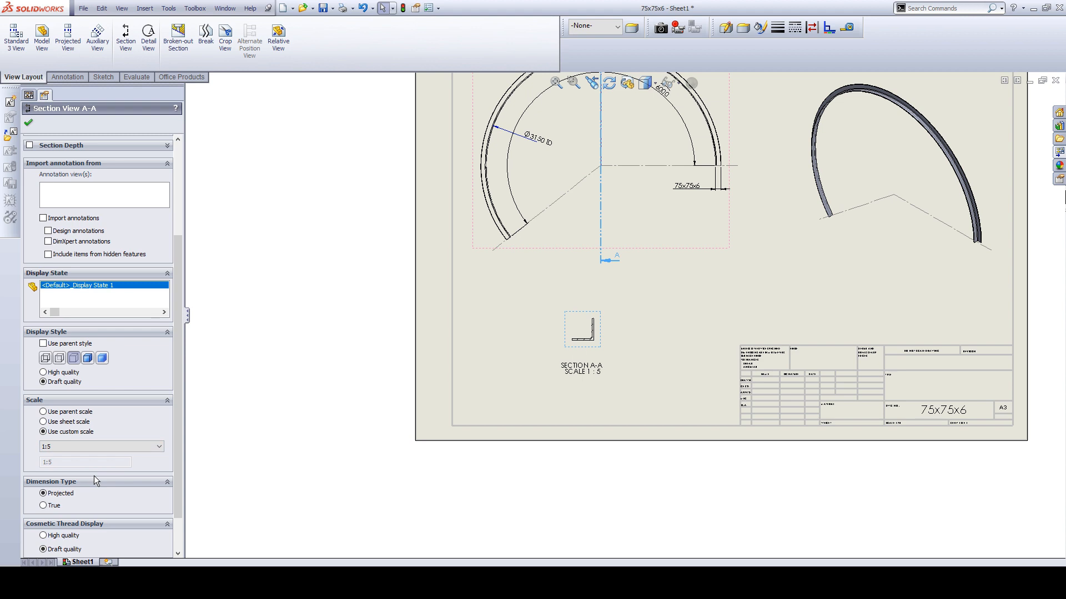
{"action": "left_click", "coordinate": [96, 447]}
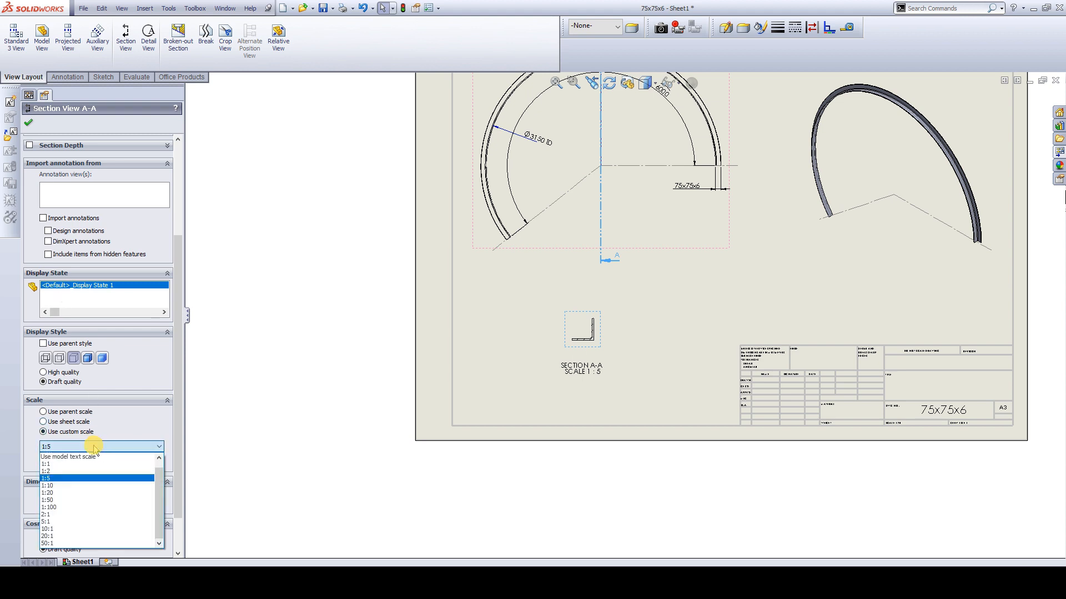
{"action": "left_click", "coordinate": [91, 471]}
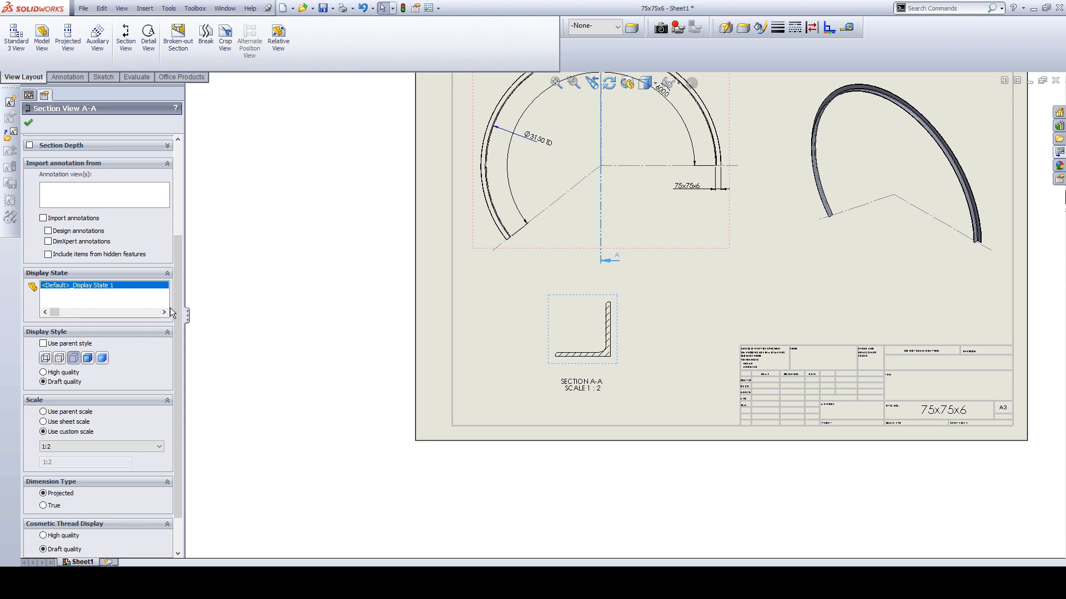
{"action": "left_click", "coordinate": [29, 125]}
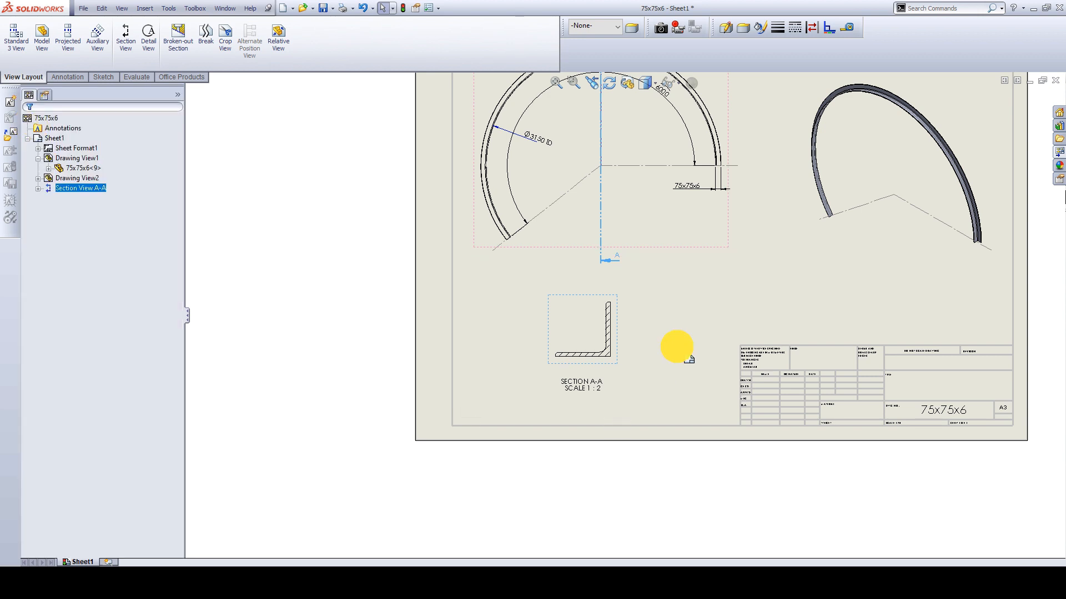
{"action": "left_click_drag", "start_coordinate": [616, 360], "coordinate": [635, 341]}
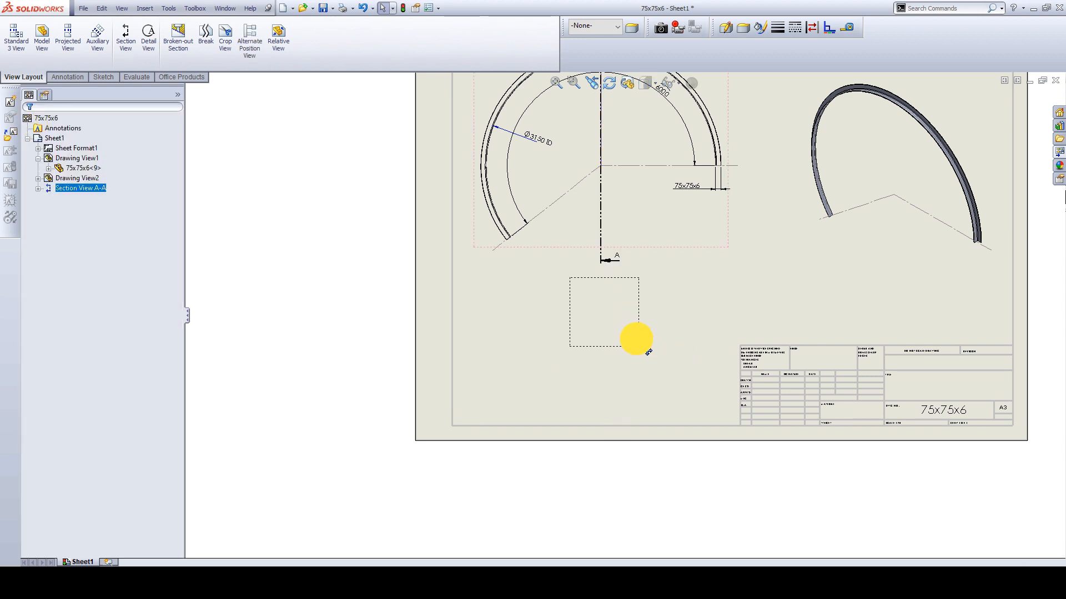
{"action": "left_click", "coordinate": [698, 345]}
- Make both lines of section view A-A's label bold and underlined
{"action": "scroll", "coordinate": [643, 355], "scroll_direction": "down", "scroll_amount": 3}
{"action": "left_click", "coordinate": [613, 370]}
{"action": "double_click", "coordinate": [596, 383]}
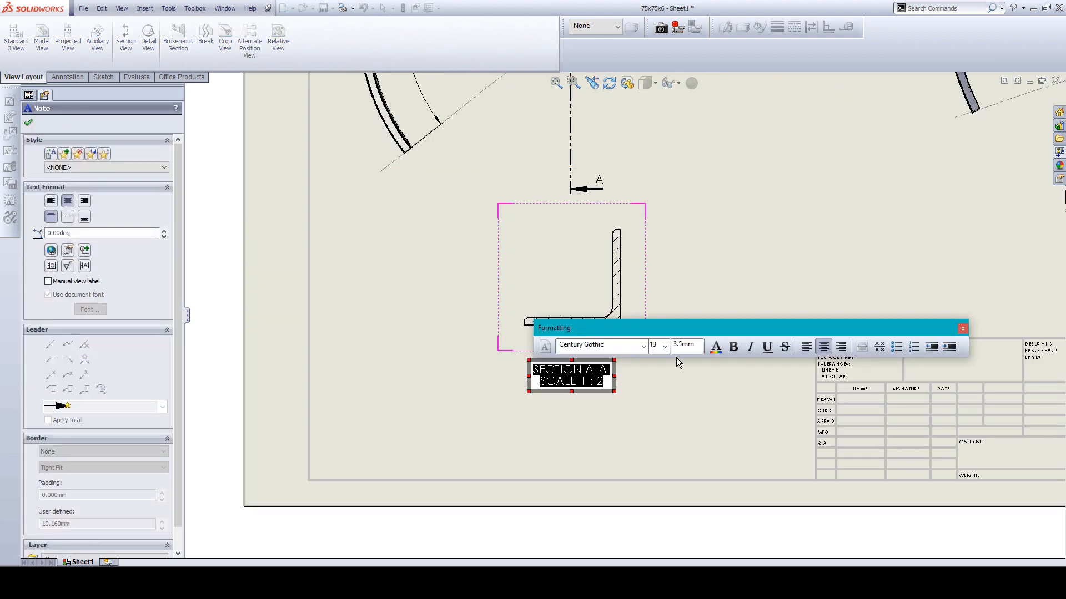
{"action": "left_click", "coordinate": [734, 347]}
{"action": "left_click", "coordinate": [767, 347]}
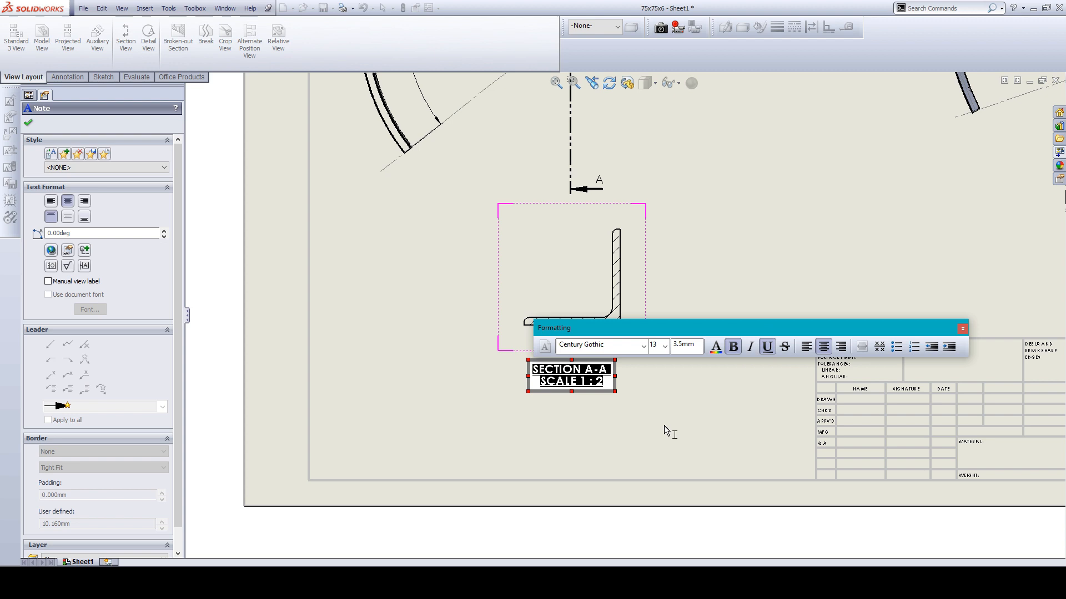
{"action": "left_click", "coordinate": [664, 425]}
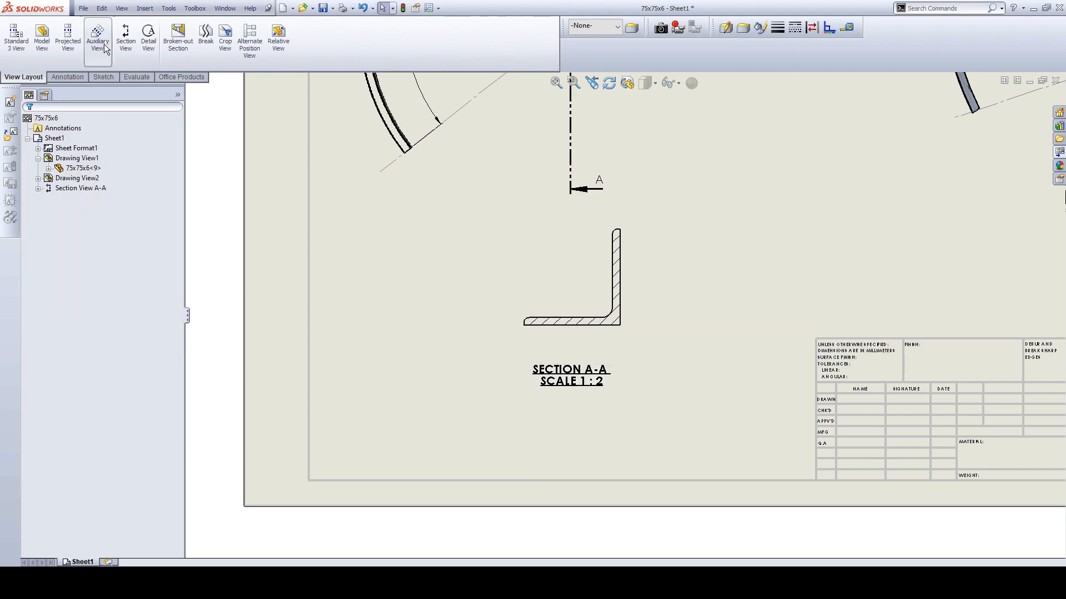
- Dimension the lengths of the angle's vertical and horizontal legs in section view A-A, placing them outside the profile
{"action": "left_click", "coordinate": [66, 77]}
{"action": "left_click", "coordinate": [44, 39]}
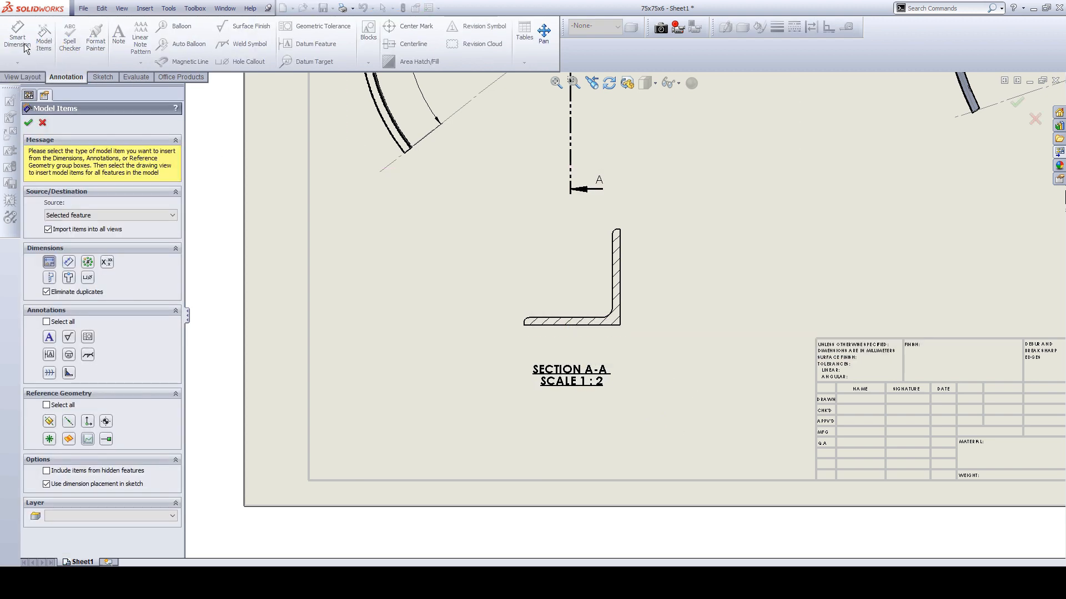
{"action": "left_click", "coordinate": [43, 123]}
{"action": "left_click", "coordinate": [17, 34]}
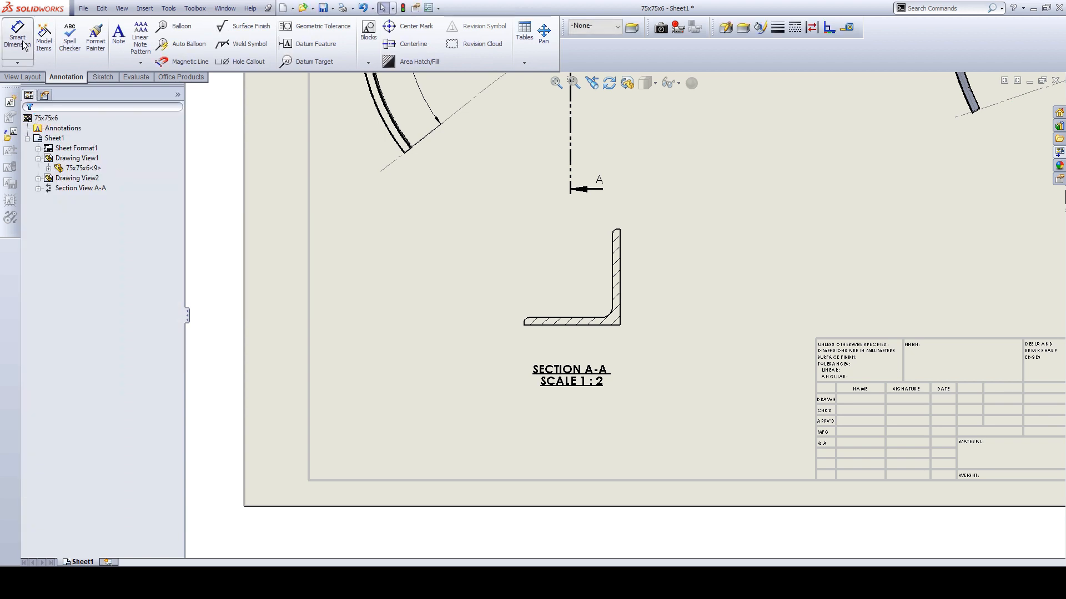
{"action": "left_click", "coordinate": [621, 286]}
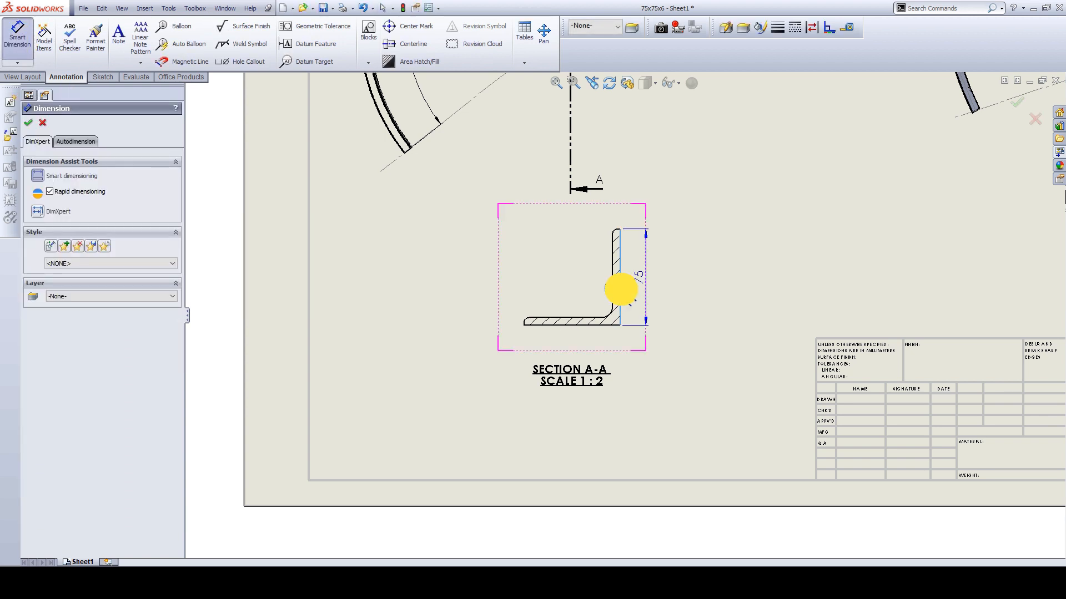
{"action": "left_click", "coordinate": [633, 300]}
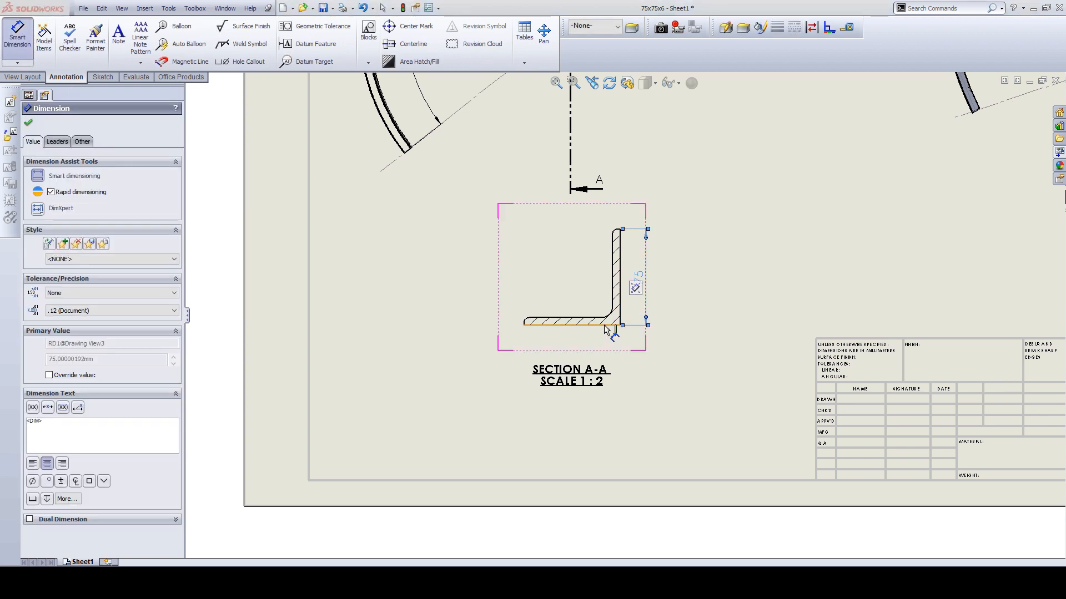
{"action": "left_click", "coordinate": [604, 322]}
{"action": "left_click", "coordinate": [603, 327]}
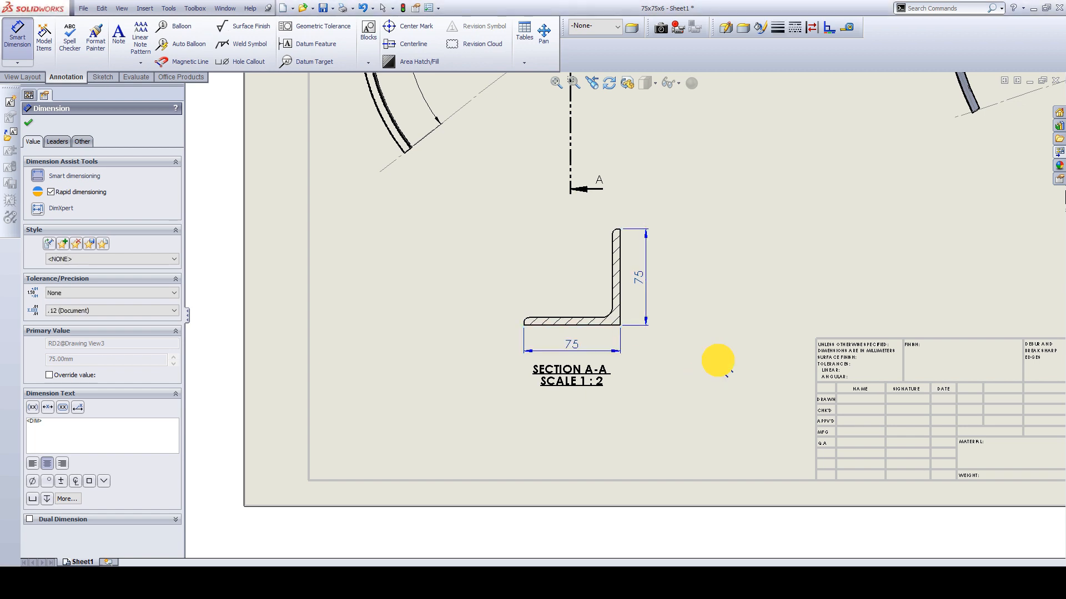
{"action": "scroll", "coordinate": [663, 302], "scroll_direction": "up", "scroll_amount": 3}
{"action": "scroll", "coordinate": [713, 280], "scroll_direction": "down", "scroll_amount": 2}
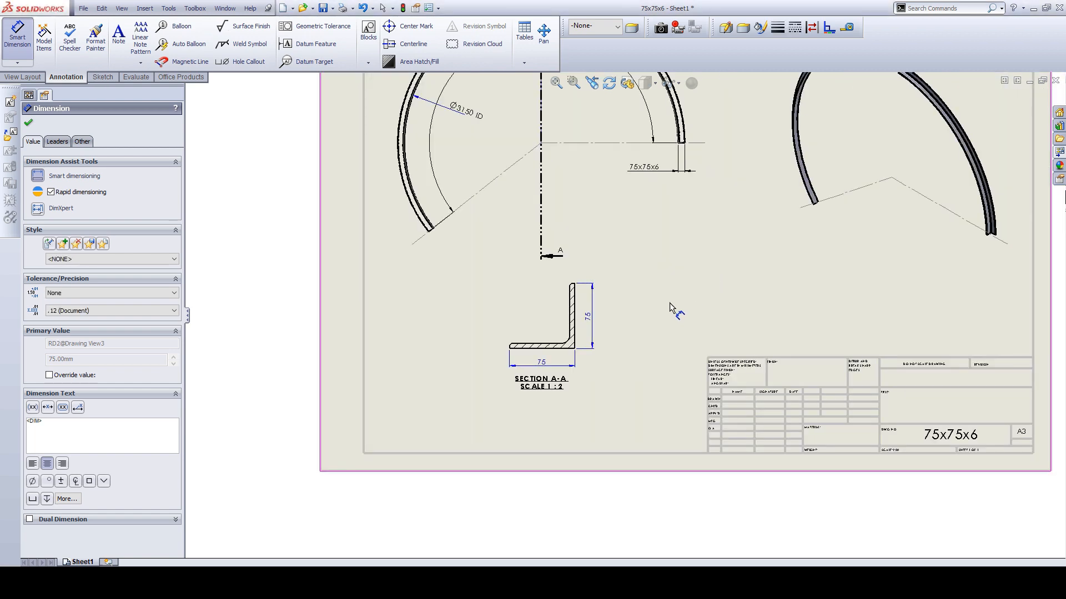
- Dimension the thickness of the angle's horizontal leg in section view A-A, placing it outside the leg's free end
{"action": "scroll", "coordinate": [634, 330], "scroll_direction": "down", "scroll_amount": 1}
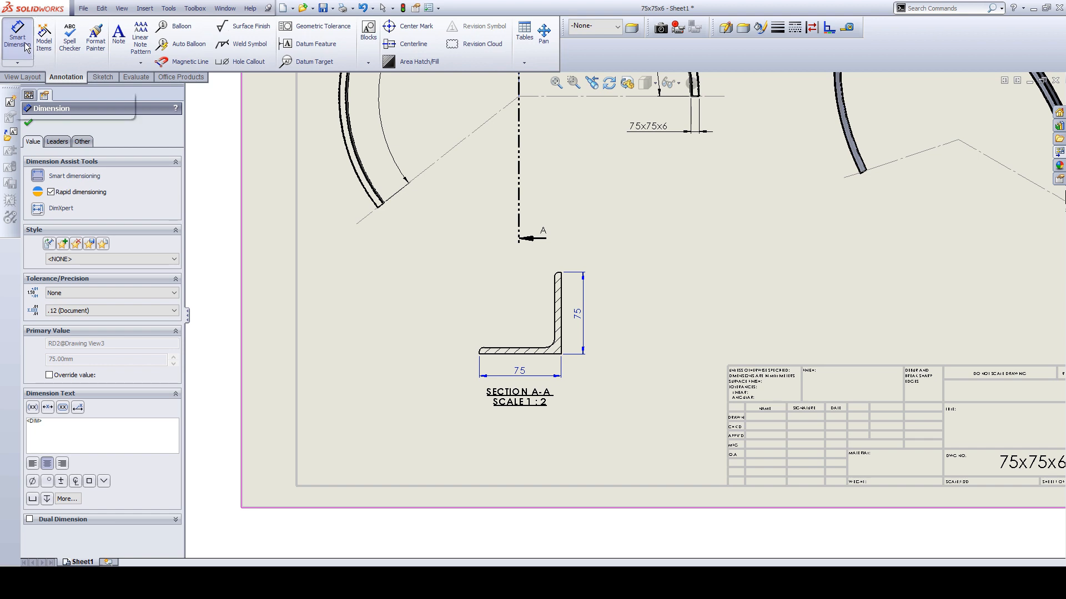
{"action": "left_click", "coordinate": [504, 353]}
{"action": "left_click", "coordinate": [511, 347]}
{"action": "left_click", "coordinate": [508, 347]}
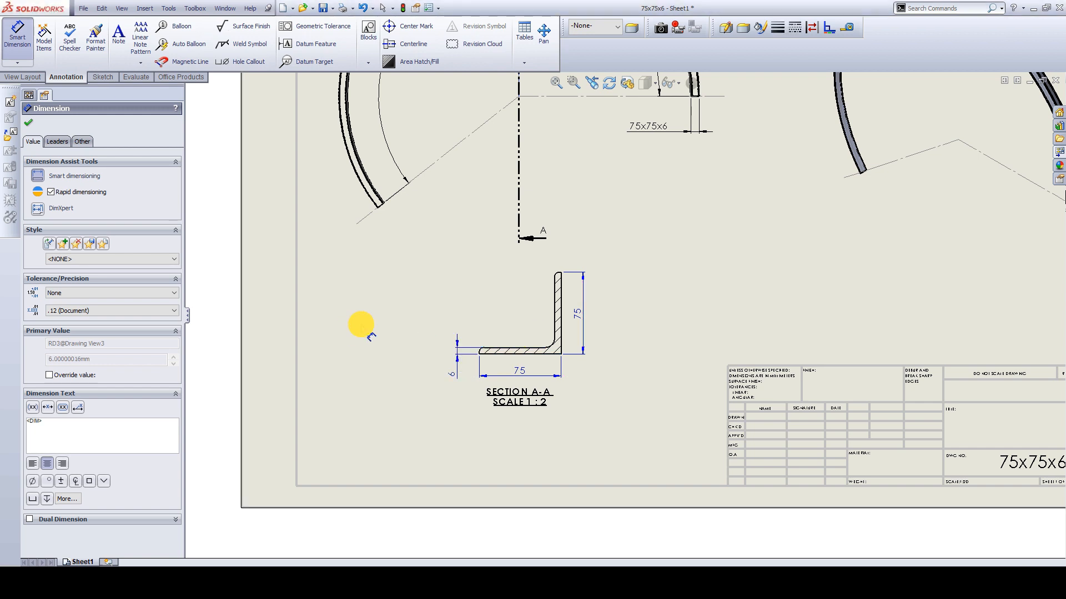
- Add a note reading "3D VIEW" beneath the isometric view of the rolled angle
{"action": "scroll", "coordinate": [647, 297], "scroll_direction": "up", "scroll_amount": 3}
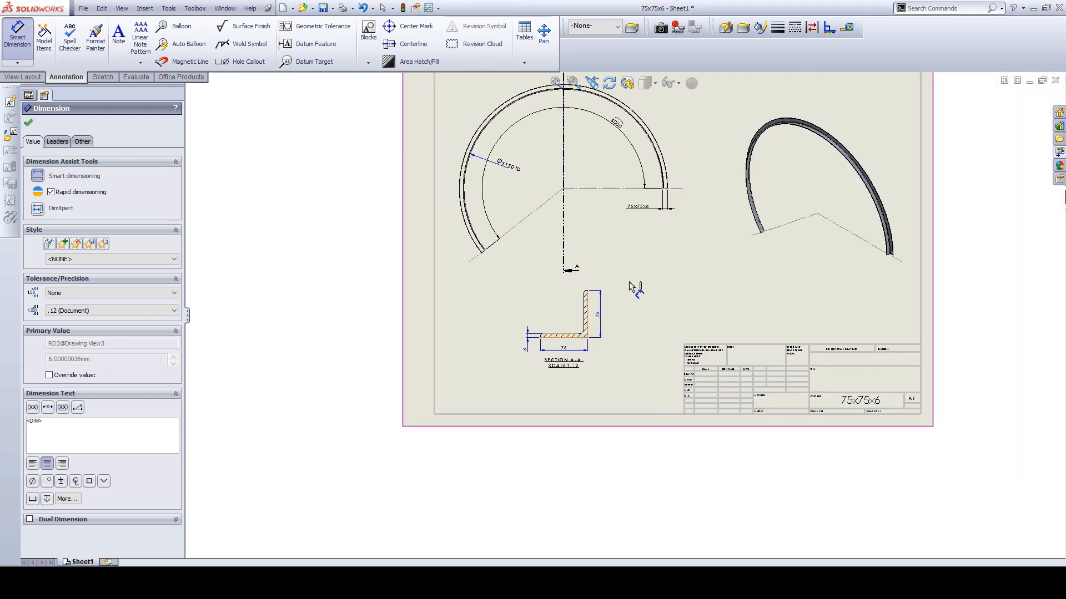
{"action": "scroll", "coordinate": [710, 111], "scroll_direction": "down", "scroll_amount": 2}
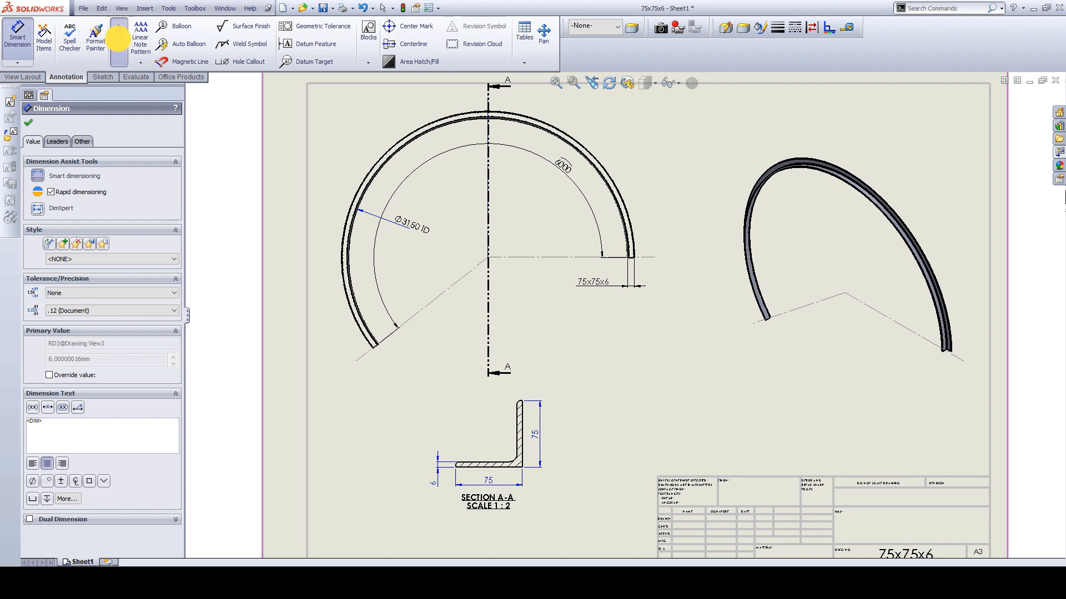
{"action": "left_click", "coordinate": [118, 34]}
{"action": "left_click", "coordinate": [799, 356]}
{"action": "type", "text": "3D VIEW"}
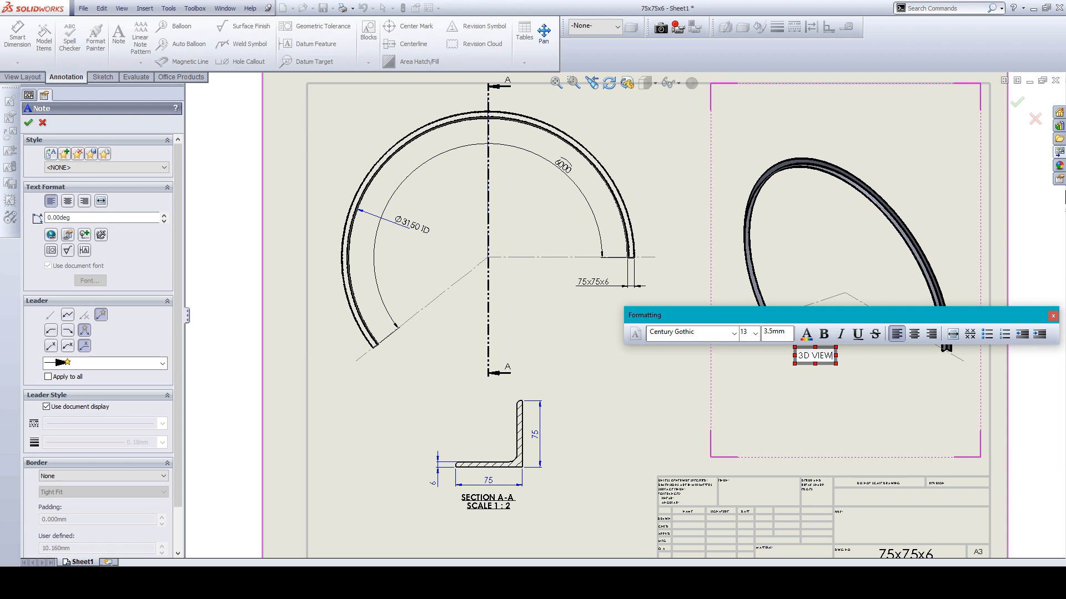
- Make the "3D VIEW" note bold and underlined with font size 25
{"action": "key", "text": "ctrl+a"}
{"action": "left_click", "coordinate": [824, 334]}
{"action": "left_click", "coordinate": [857, 333]}
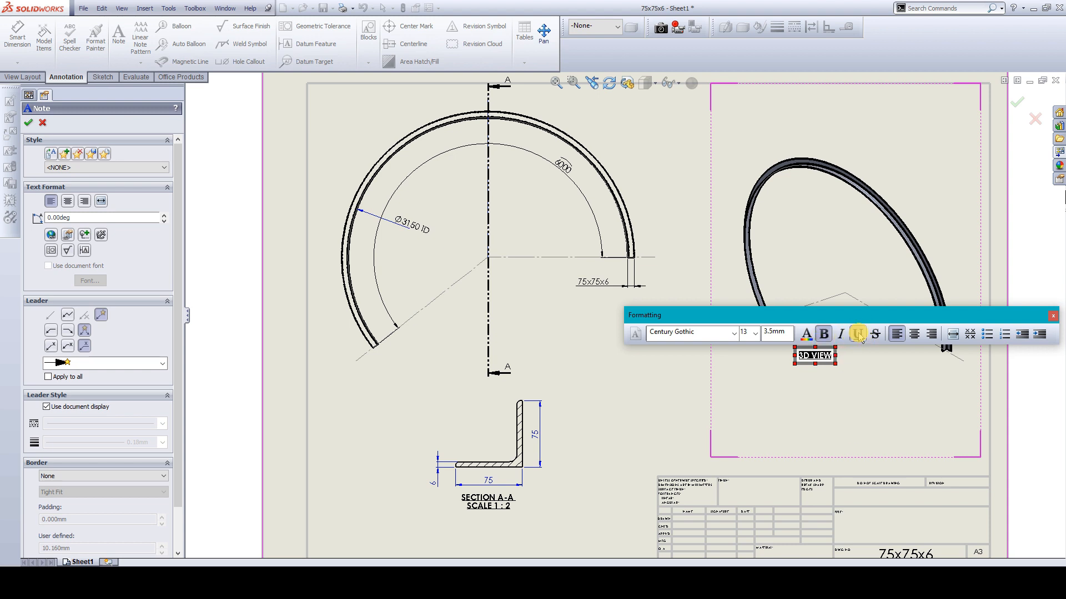
{"action": "left_click", "coordinate": [749, 334]}
{"action": "type", "text": "25"}
{"action": "key", "text": "Return"}
{"action": "left_click", "coordinate": [706, 421]}
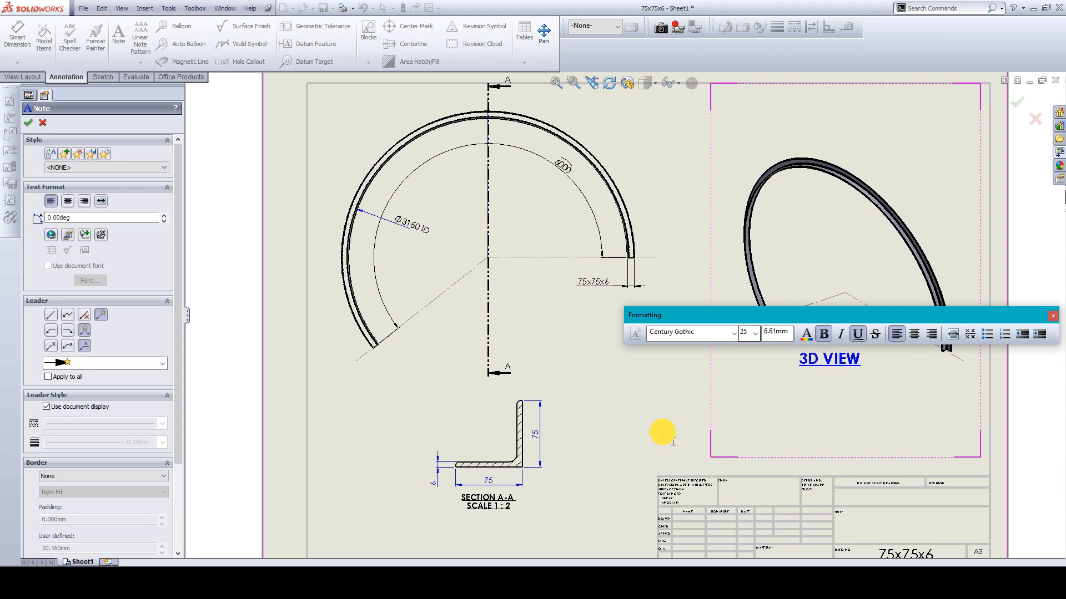
{"action": "key", "text": "Escape"}
- Add a two-line note reading "ANGLE FOR ROLLING" and "75x75x6" below the front view, beside the section line
{"action": "left_click", "coordinate": [118, 34]}
{"action": "left_click", "coordinate": [560, 335]}
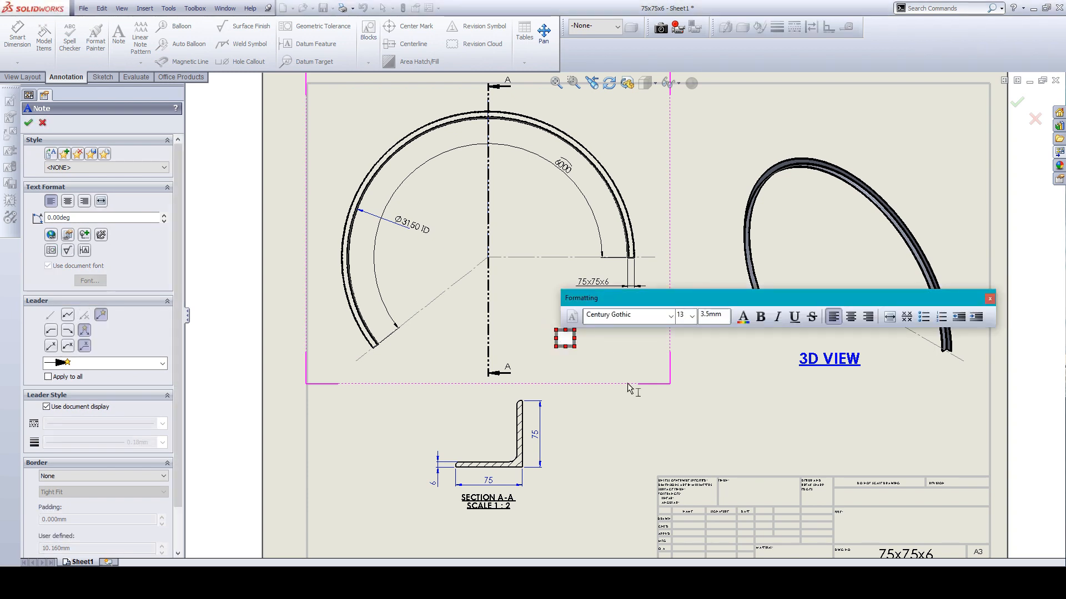
{"action": "type", "text": "ANGLE FOR R"}
{"action": "key", "text": "BackSpace"}
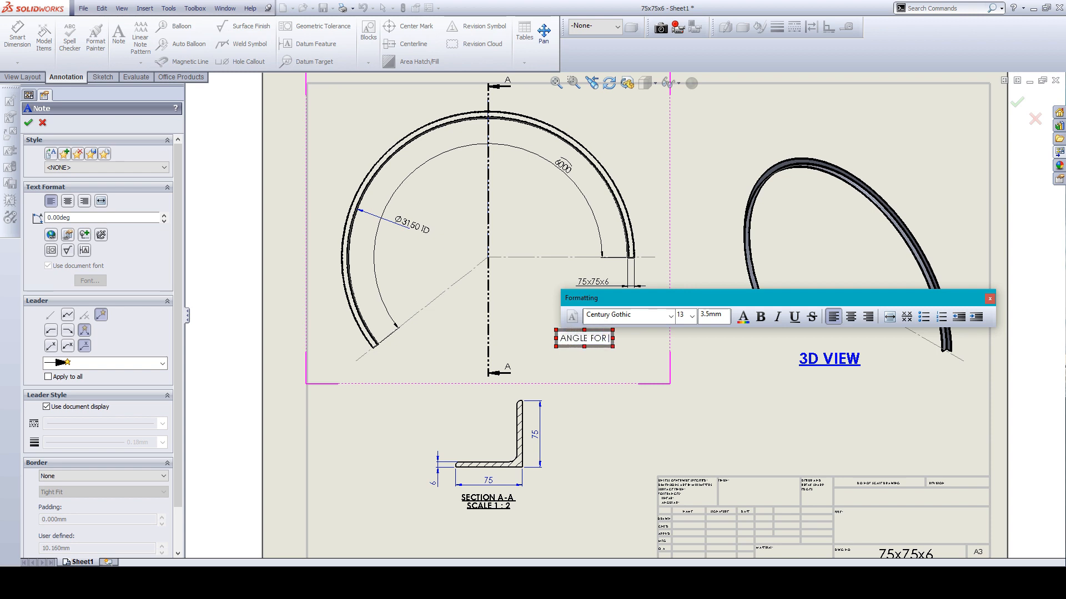
{"action": "type", "text": "ROLLING"}
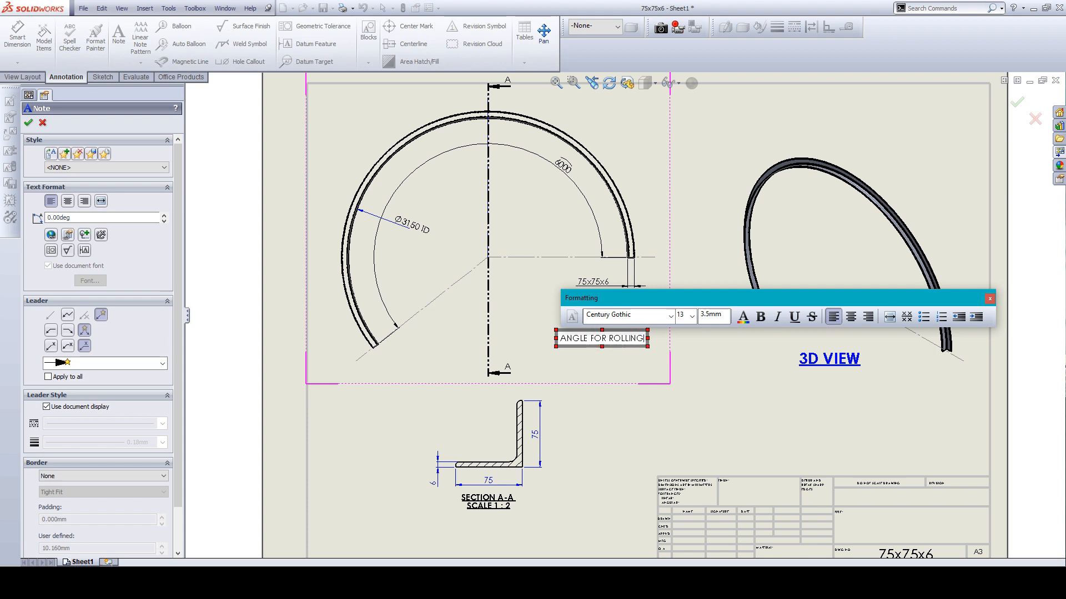
{"action": "key", "text": "Return"}
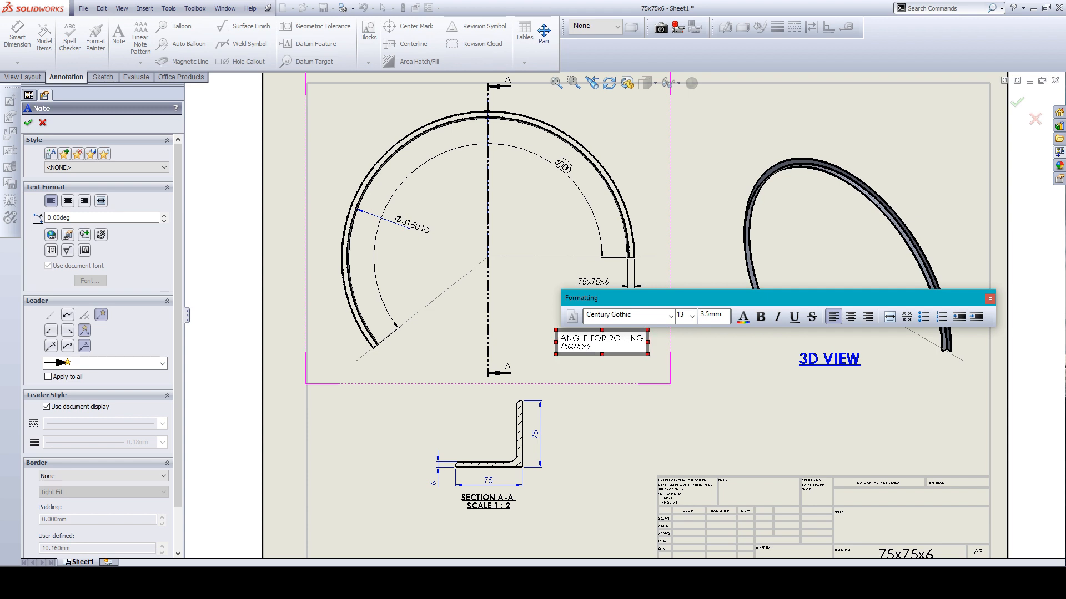
- Make both lines of the "ANGLE FOR ROLLING" note bold, underlined and centred
{"action": "key", "text": "ctrl+a"}
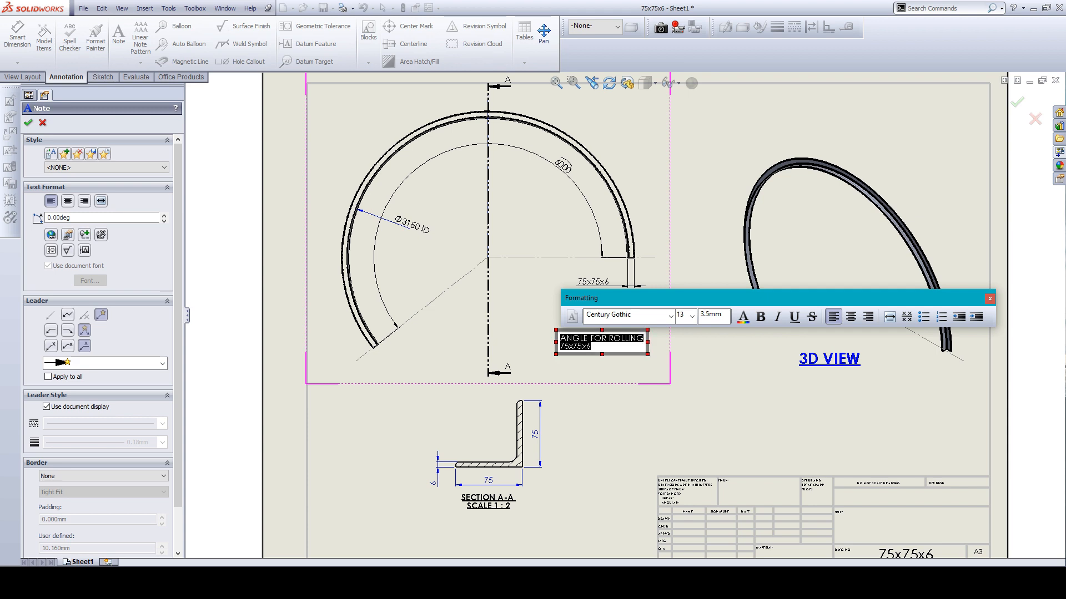
{"action": "left_click", "coordinate": [760, 317]}
{"action": "left_click", "coordinate": [795, 317]}
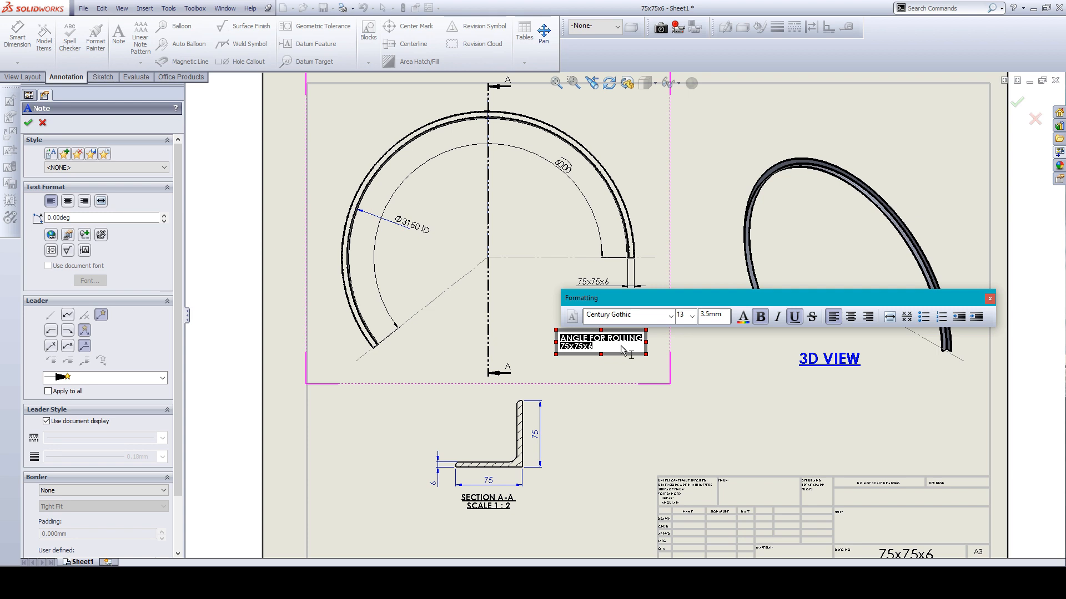
{"action": "left_click", "coordinate": [851, 316]}
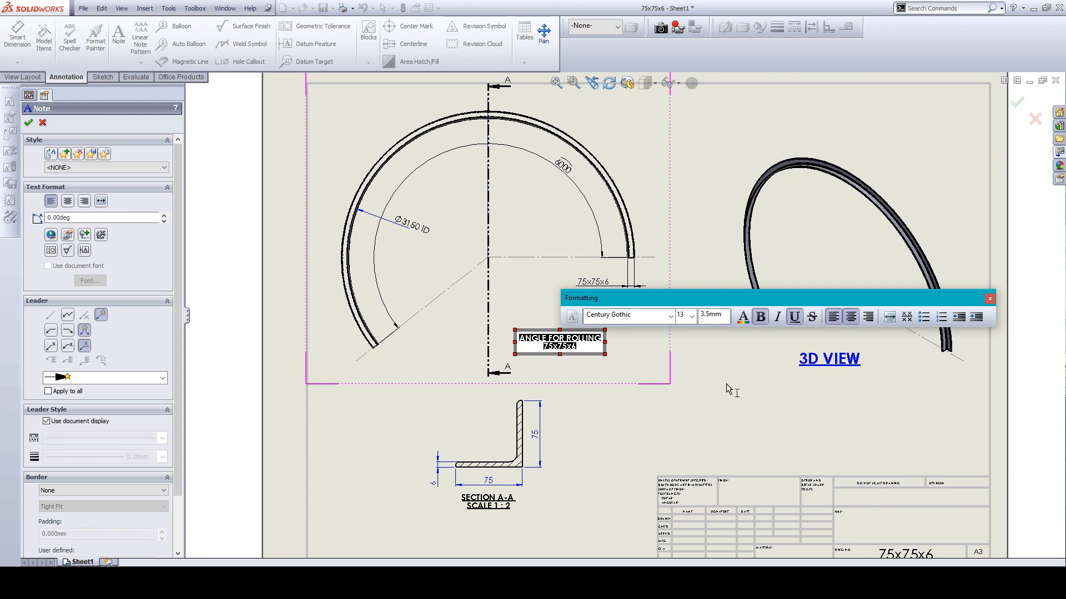
{"action": "left_click", "coordinate": [636, 414]}
{"action": "key", "text": "f"}
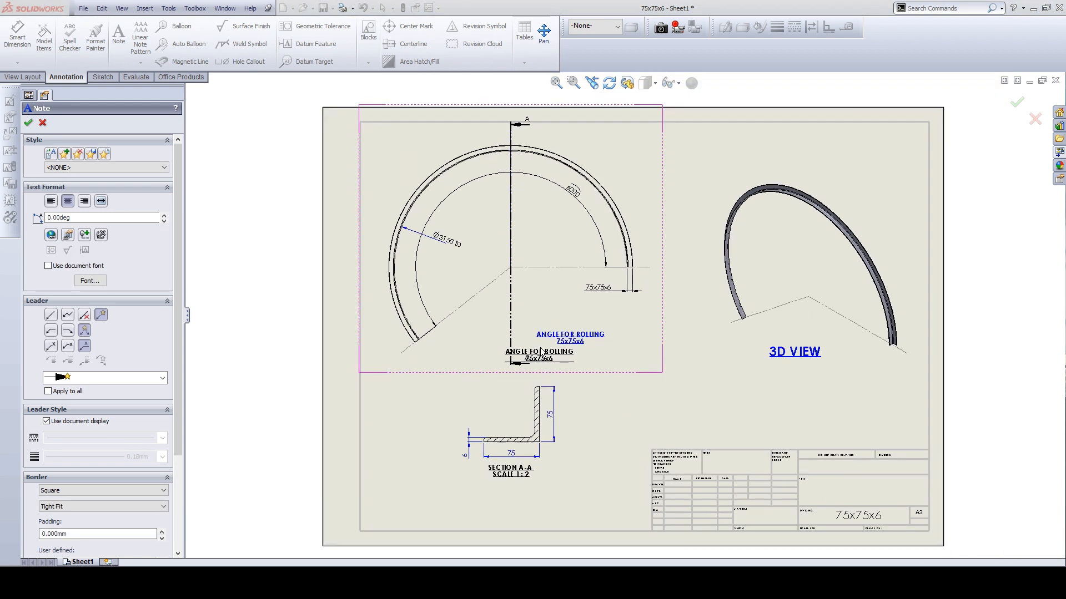
{"action": "key", "text": "Escape"}
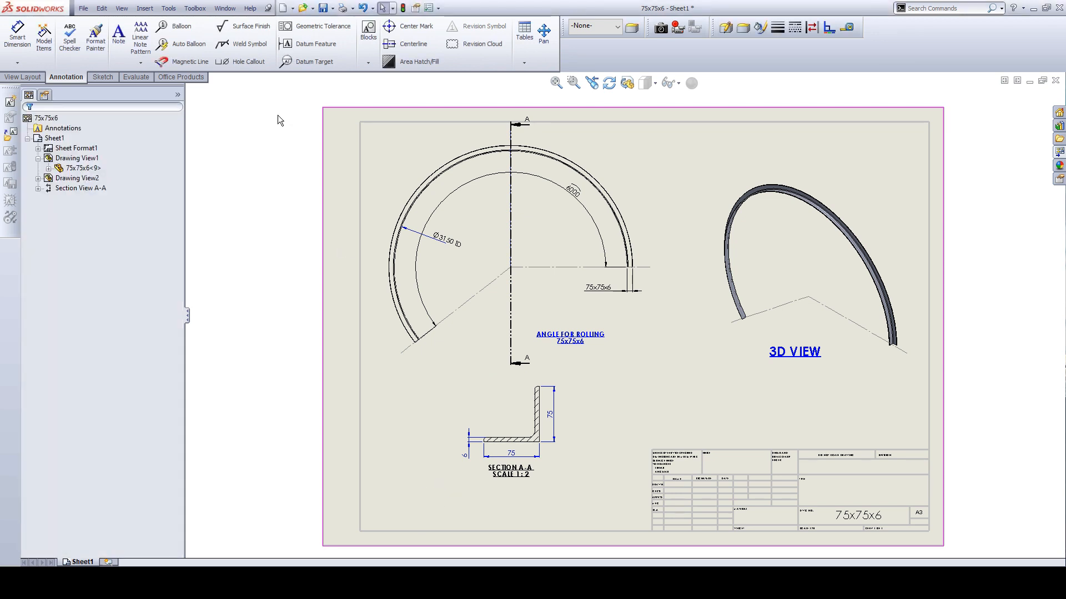
- Add a note below section view A-A reading "NOTE:" with a second line "1. ALL DIMENSION ARE IN MM."
{"action": "left_click", "coordinate": [118, 34]}
{"action": "left_click", "coordinate": [394, 499]}
{"action": "type", "text": "NOTE"}
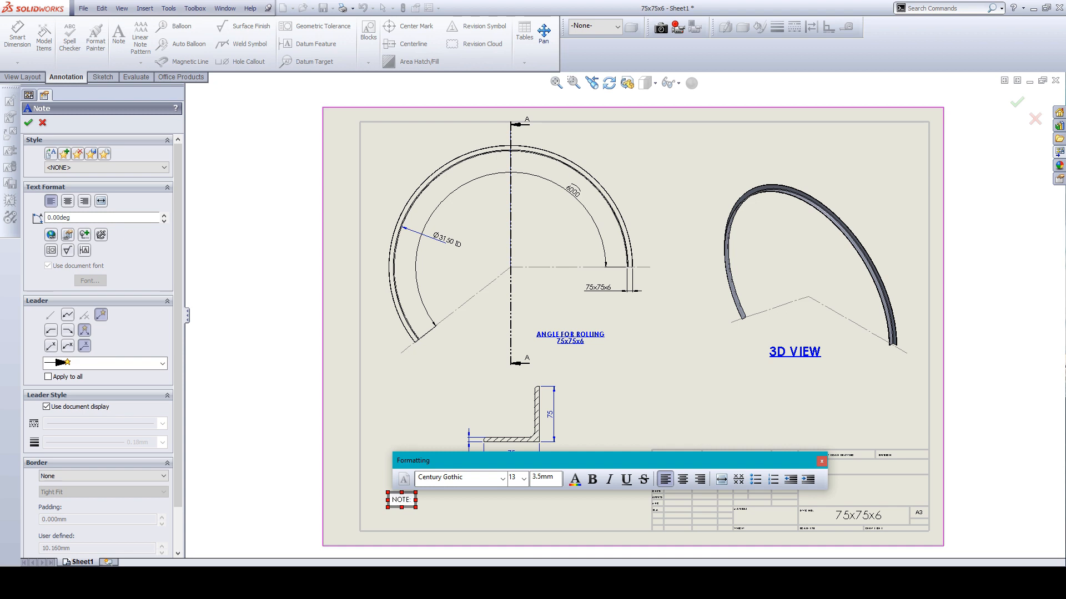
{"action": "type", "text": ":"}
{"action": "key", "text": "Return"}
{"action": "type", "text": "ALL DIM"}
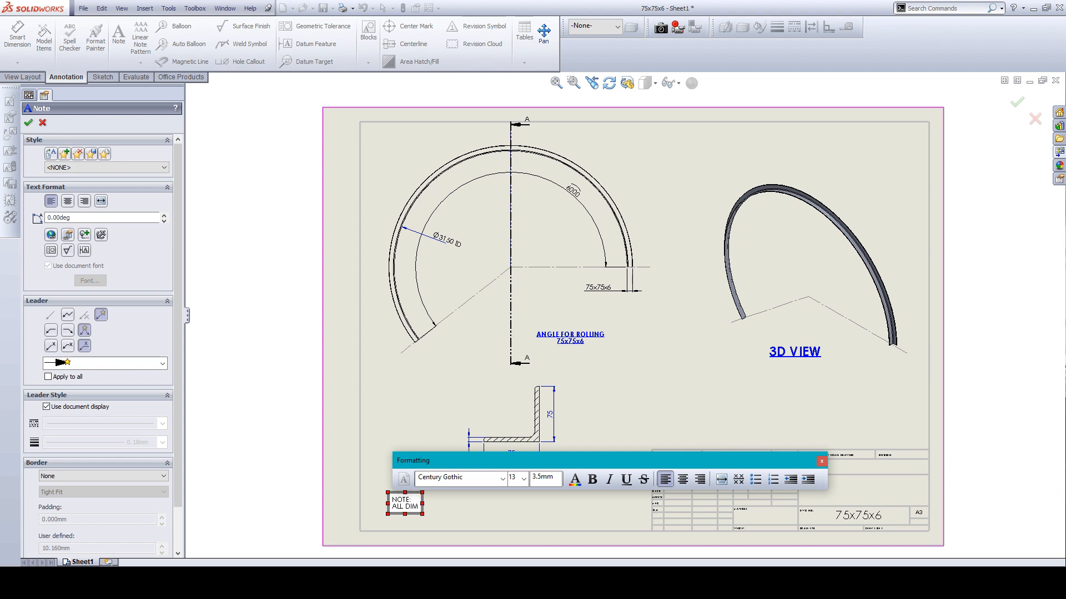
{"action": "key", "text": "Home"}
{"action": "type", "text": "1. ALL DIMEN"}
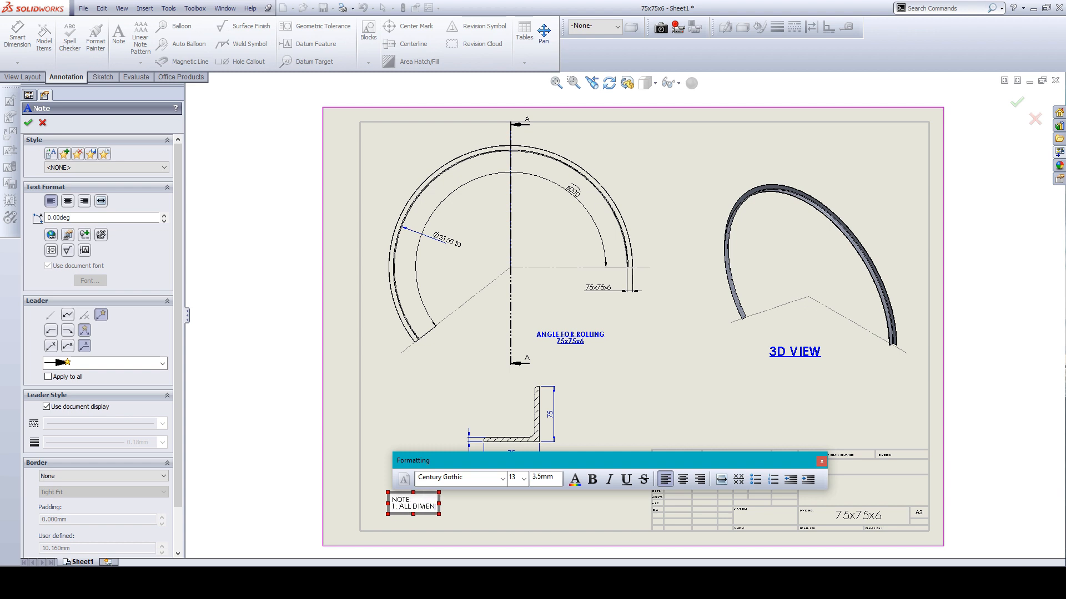
{"action": "type", "text": "SION ARE IN MM."}
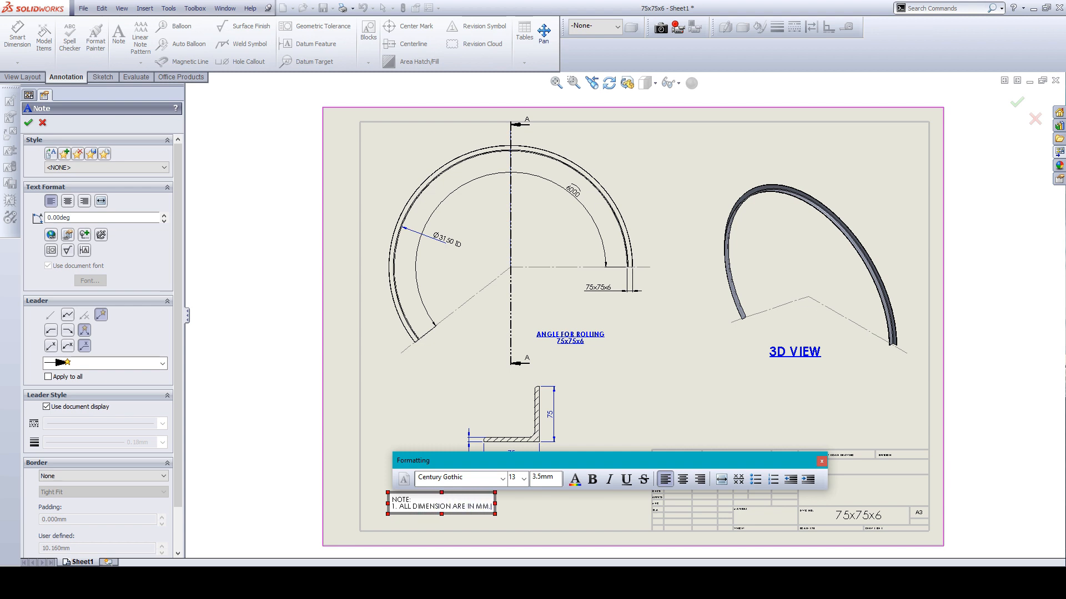
- Make the whole dimension-unit note bold, and give its "NOTE:" heading an underline and font size 16
{"action": "key", "text": "ctrl+a"}
{"action": "left_click", "coordinate": [592, 479]}
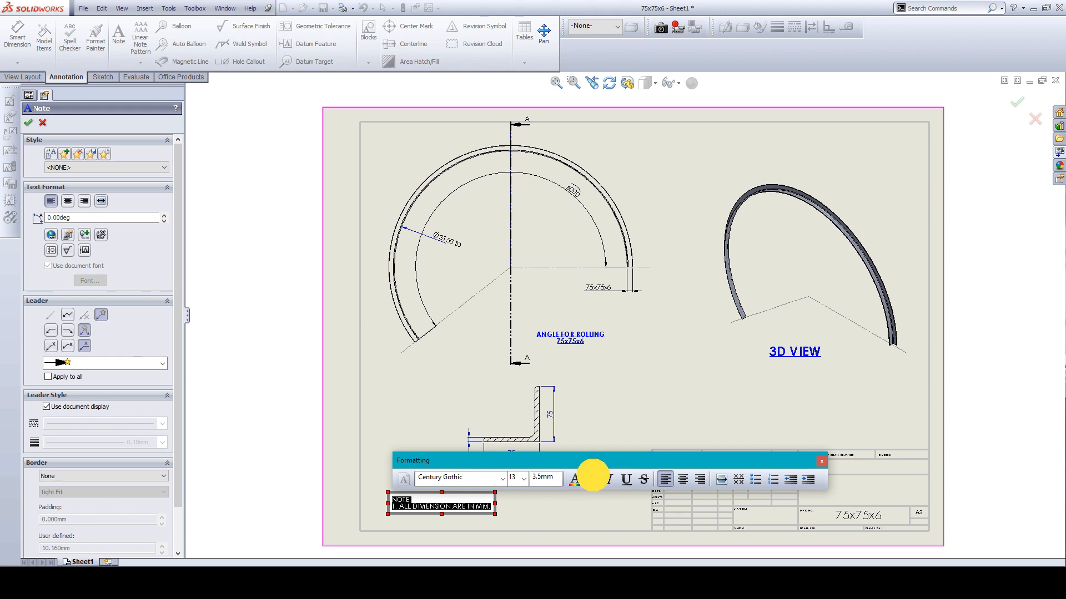
{"action": "left_click", "coordinate": [445, 501]}
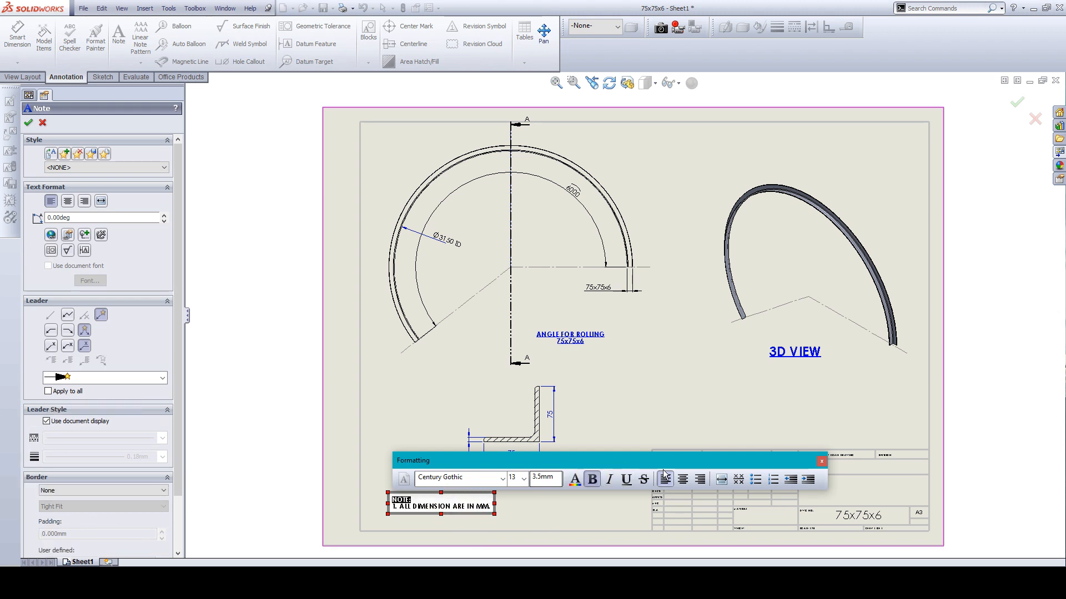
{"action": "left_click", "coordinate": [626, 479]}
{"action": "left_click", "coordinate": [517, 477]}
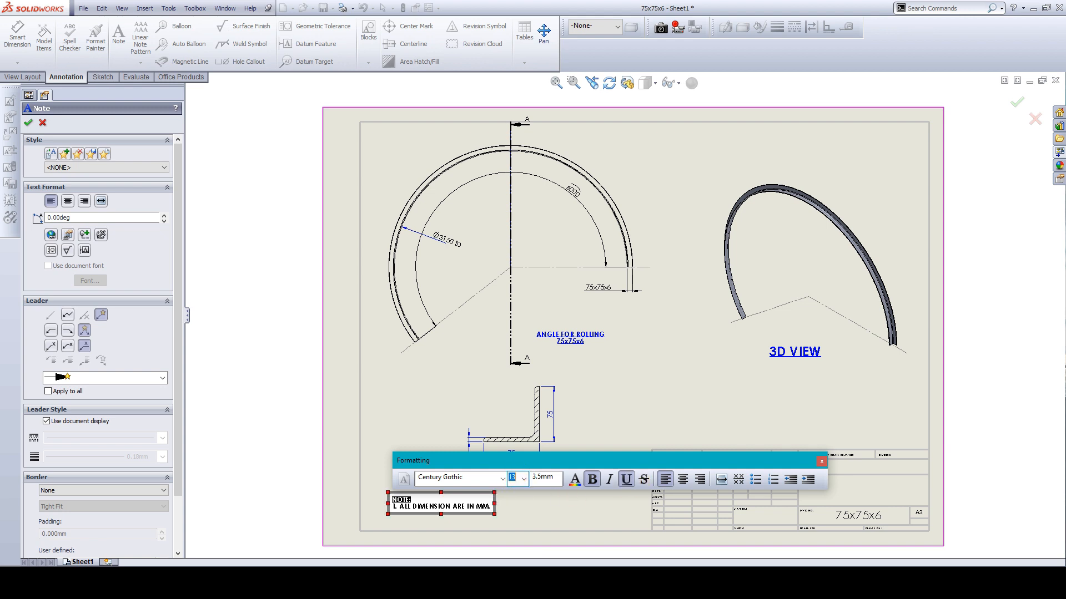
{"action": "key", "text": "Return"}
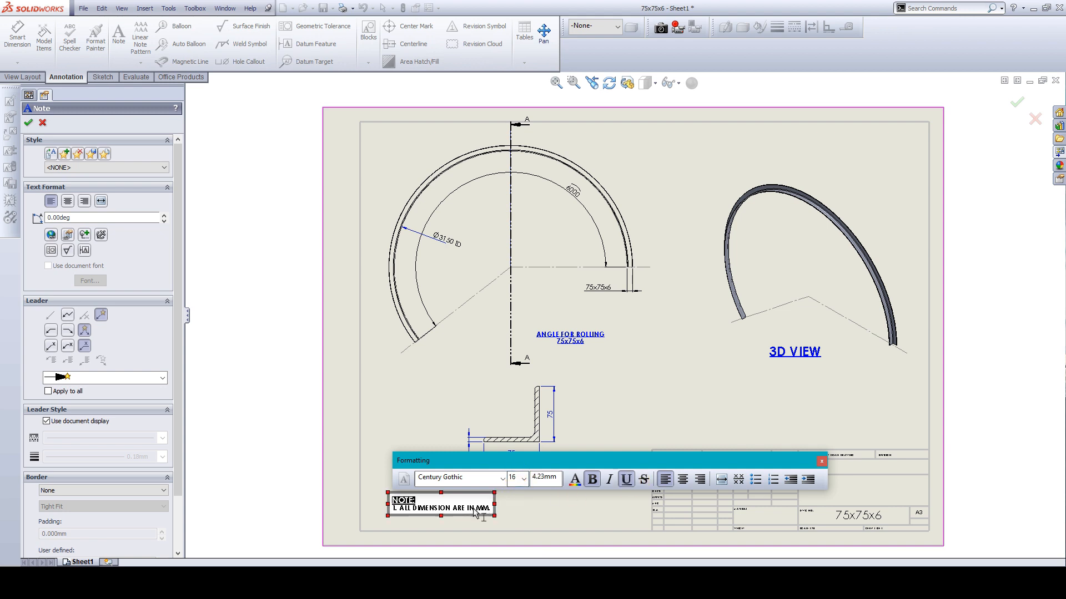
{"action": "left_click", "coordinate": [542, 509]}
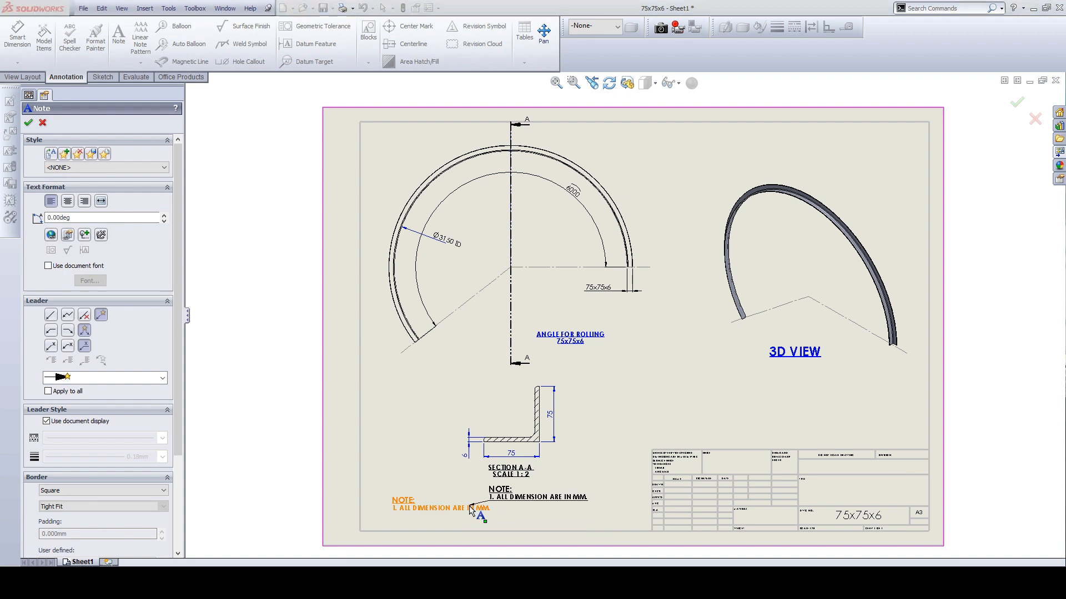
{"action": "key", "text": "Escape"}
- Move the dimension-unit note into the lower-left corner of the sheet border
{"action": "left_click_drag", "start_coordinate": [470, 512], "coordinate": [452, 529]}
{"action": "left_click", "coordinate": [574, 494]}
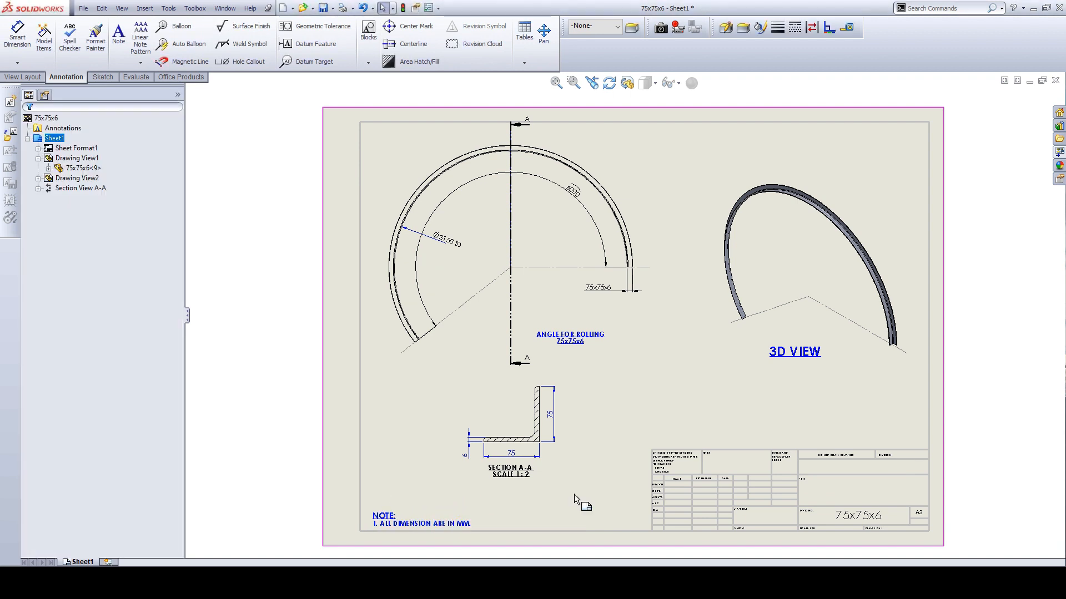
{"action": "scroll", "coordinate": [597, 440], "scroll_direction": "down", "scroll_amount": 1}
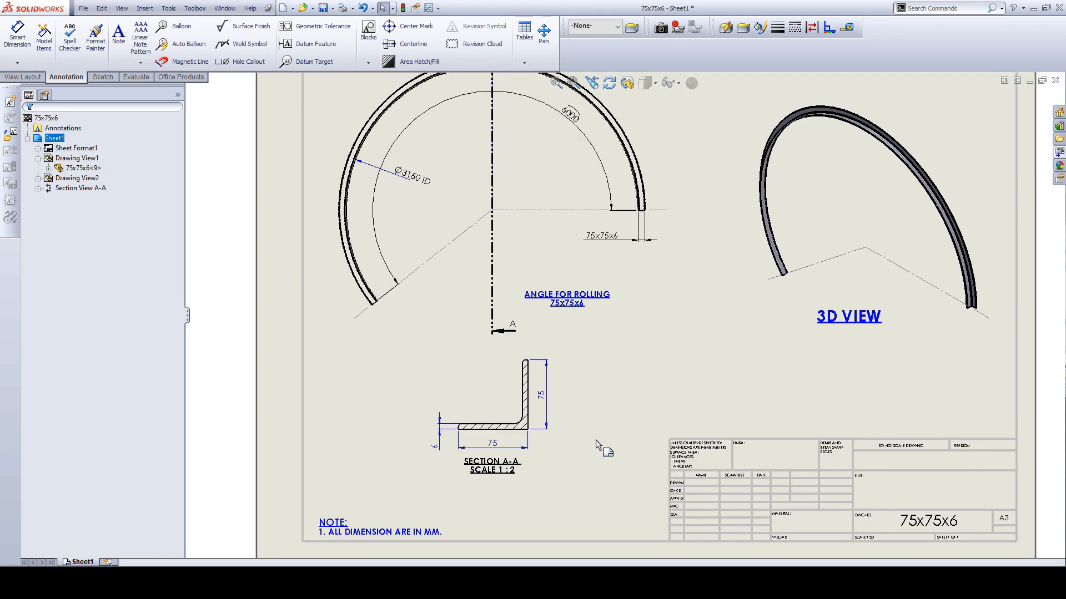
{"action": "middle_click", "coordinate": [605, 411]}
{"action": "middle_click", "coordinate": [605, 411]}
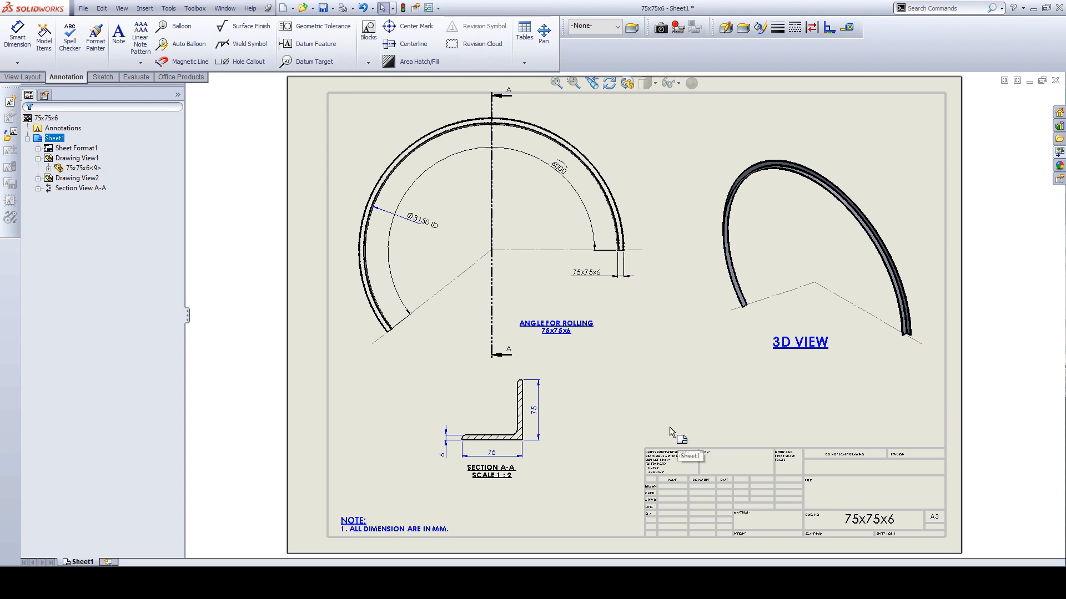
{"action": "key", "text": "ctrl+p"}
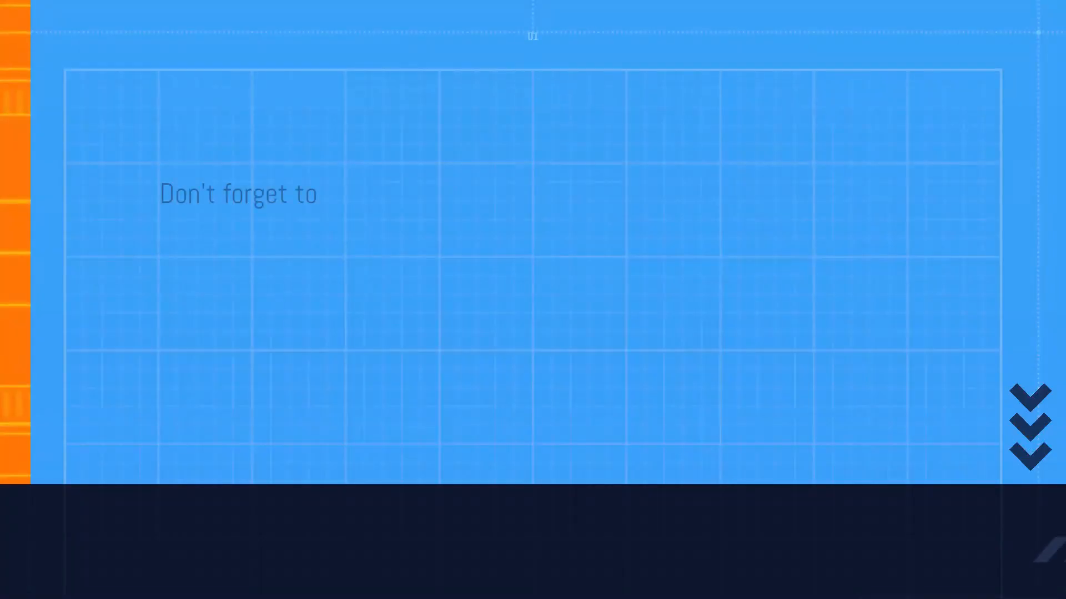